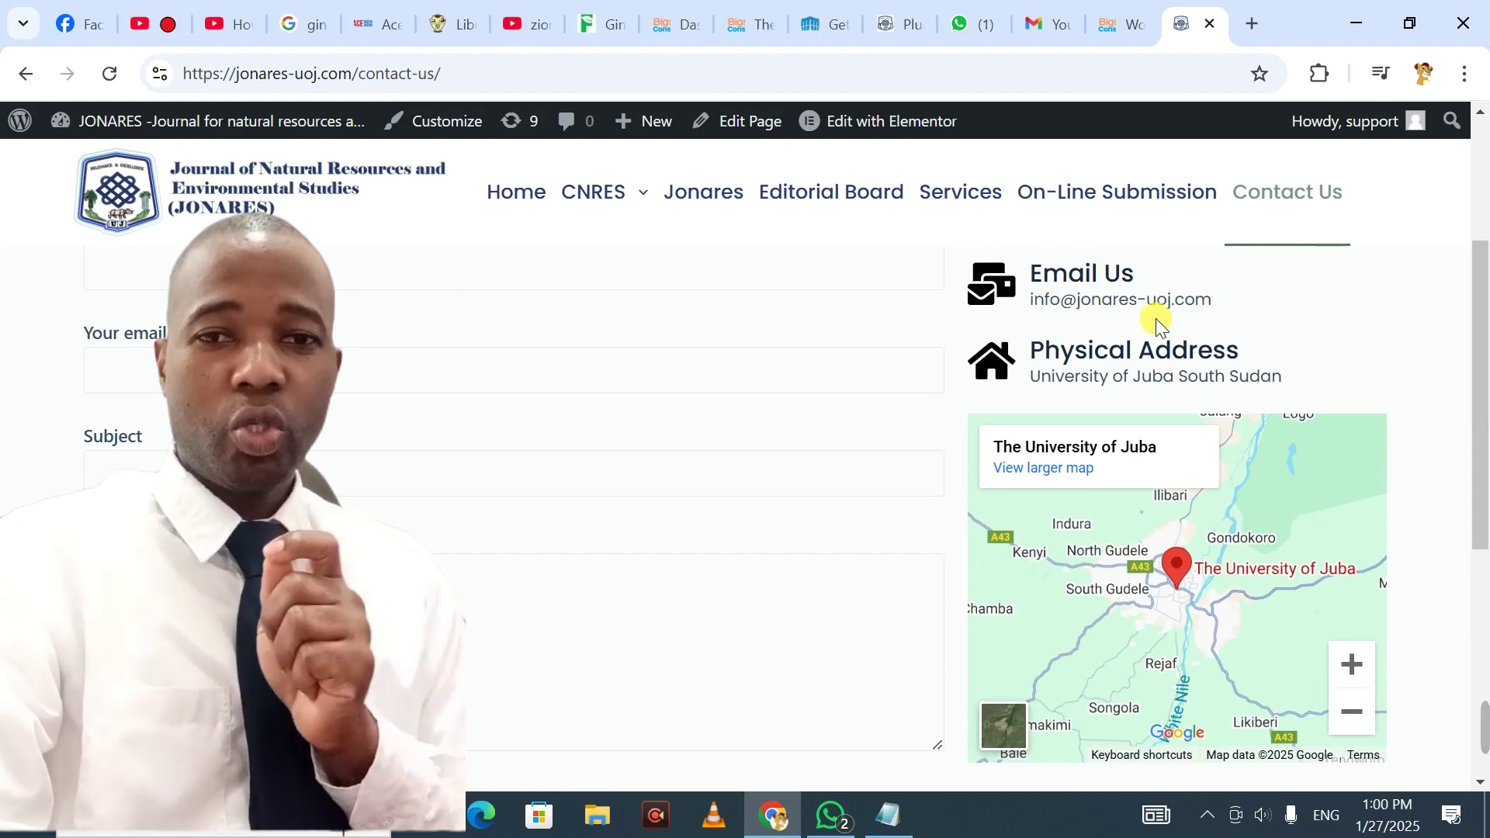
# - Examine the example contact page's form fields, contact details and map on the JONARES site
pyautogui.moveTo(1476, 299)
pyautogui.mouseDown()
pyautogui.moveTo(1486, 203)
pyautogui.moveTo(1483, 301)
pyautogui.mouseUp()
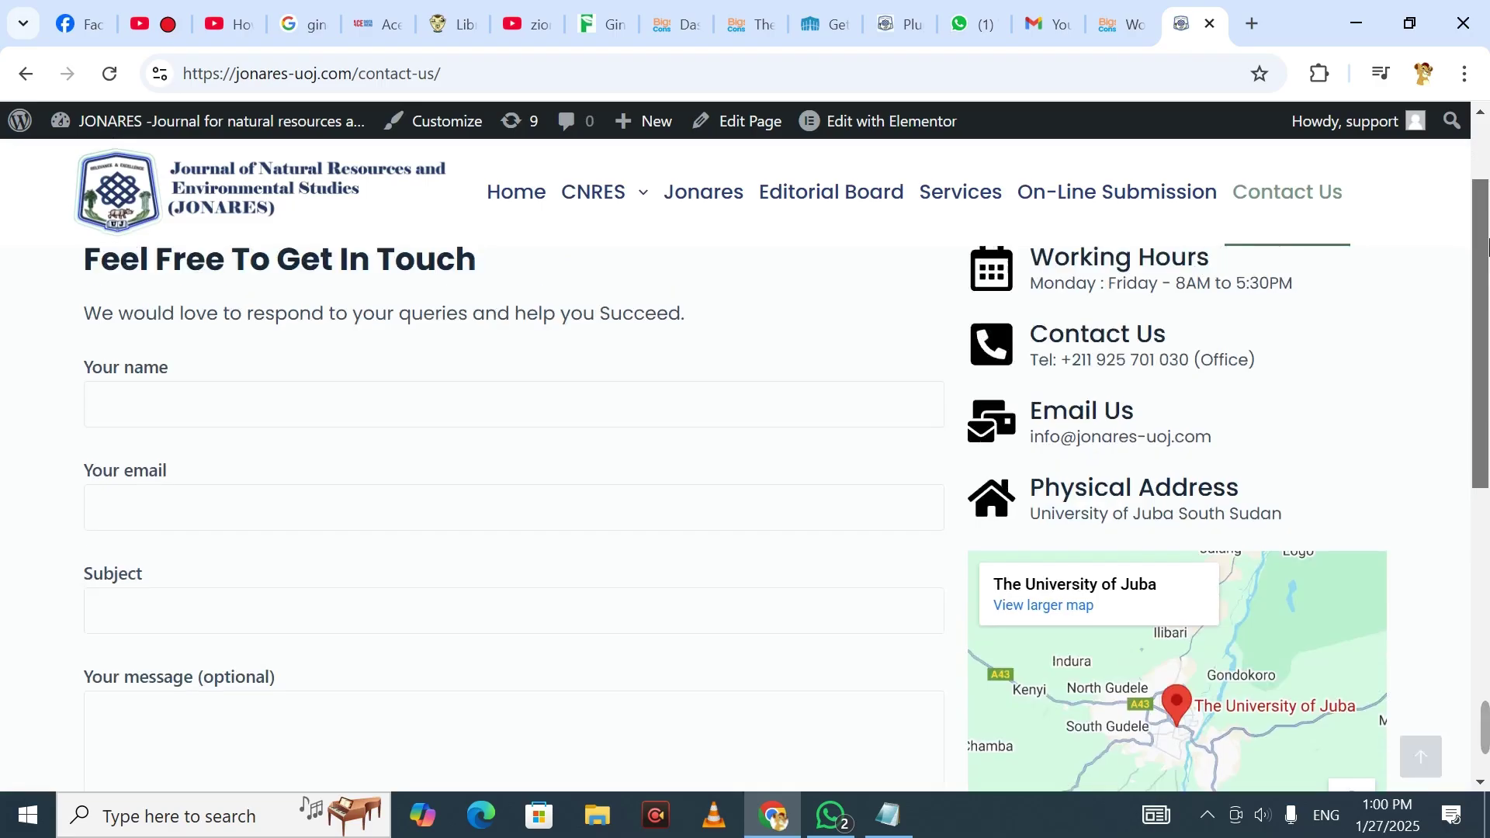
pyautogui.scroll(2, 1487, 202)
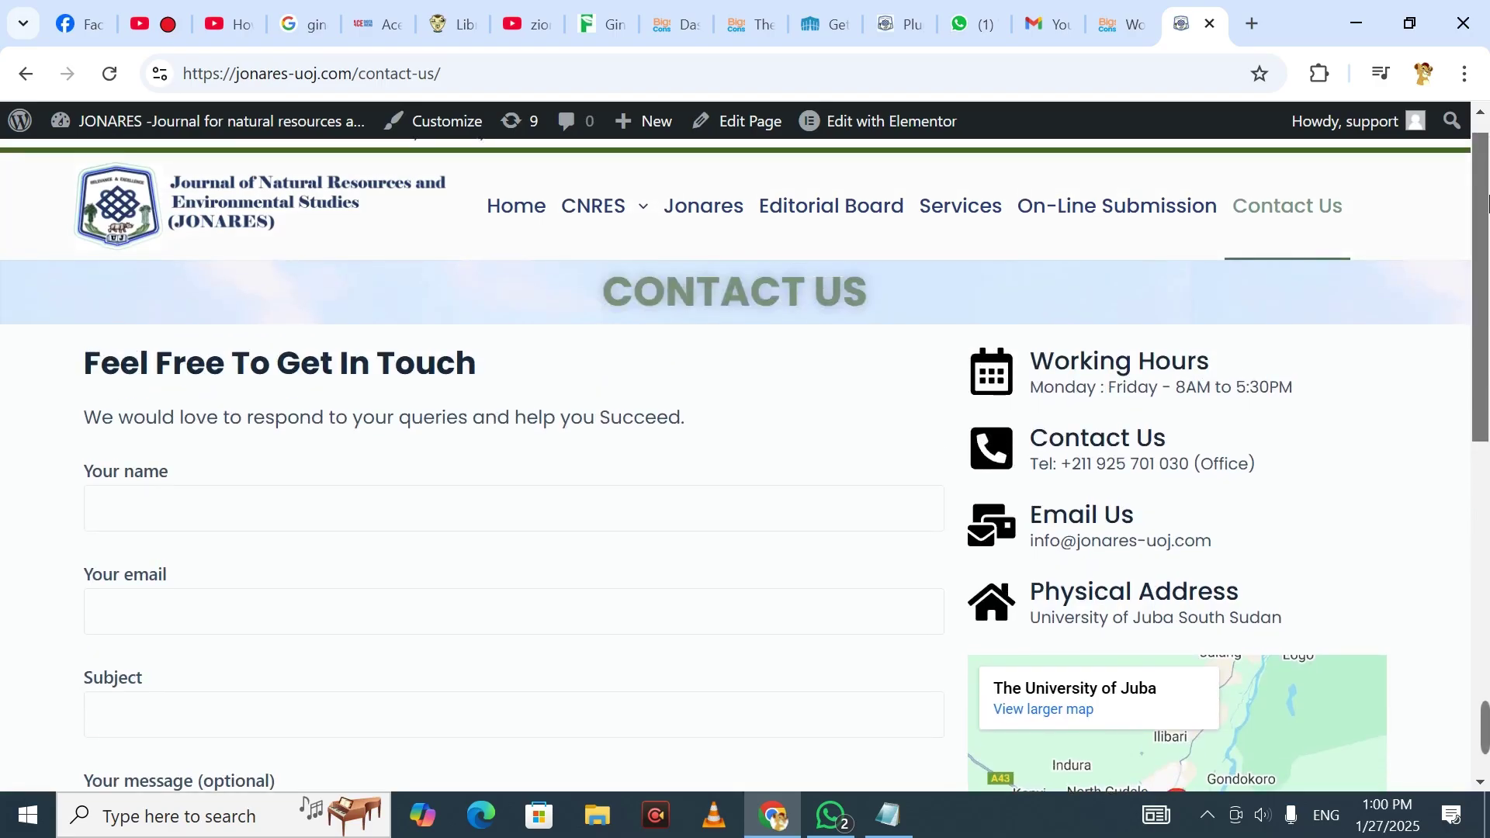
pyautogui.moveTo(1488, 202); pyautogui.dragTo(1476, 261)
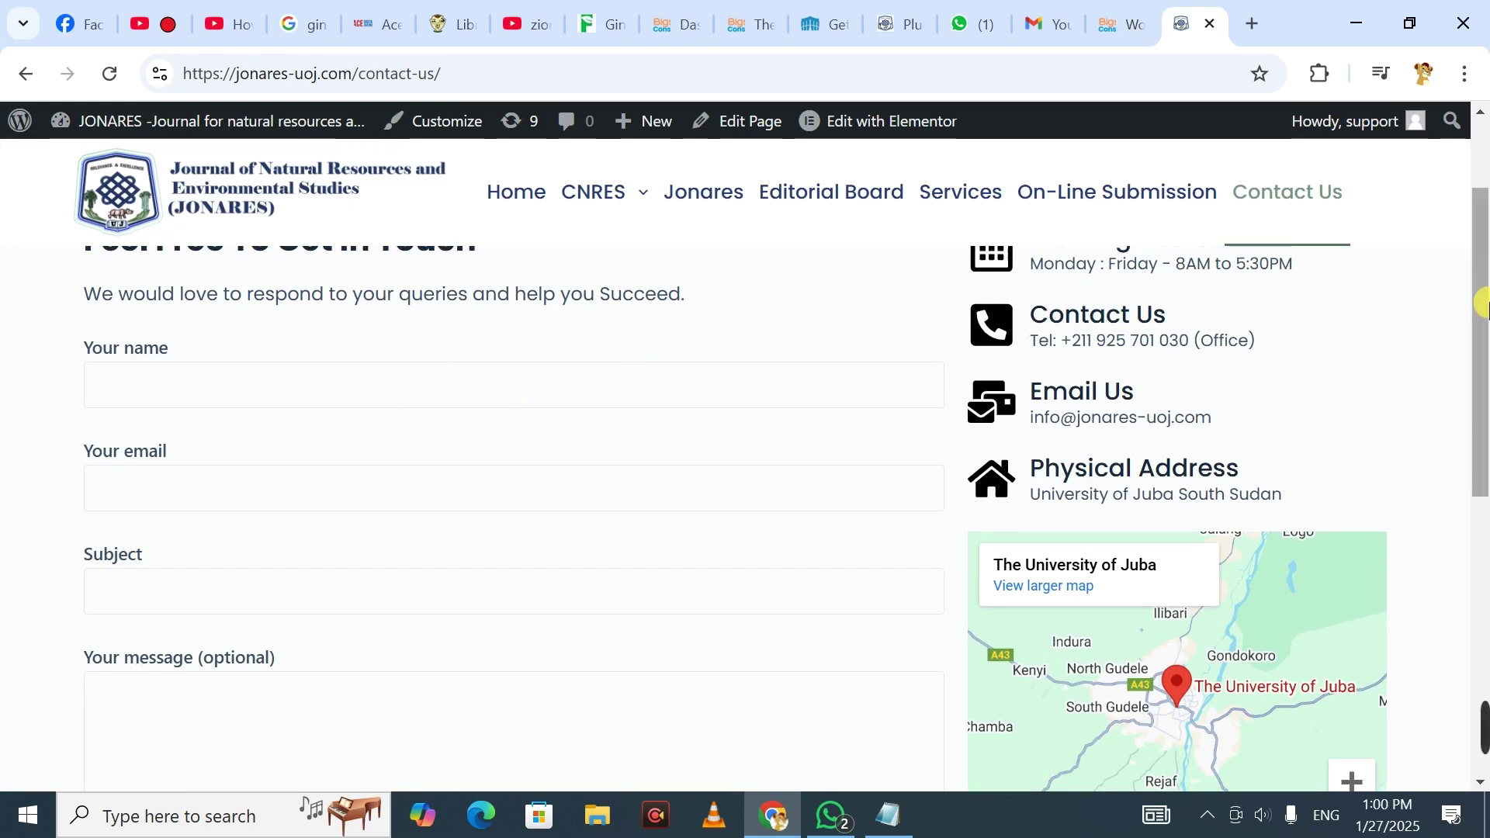
pyautogui.moveTo(1486, 305); pyautogui.dragTo(1485, 217)
pyautogui.click(1484, 218)
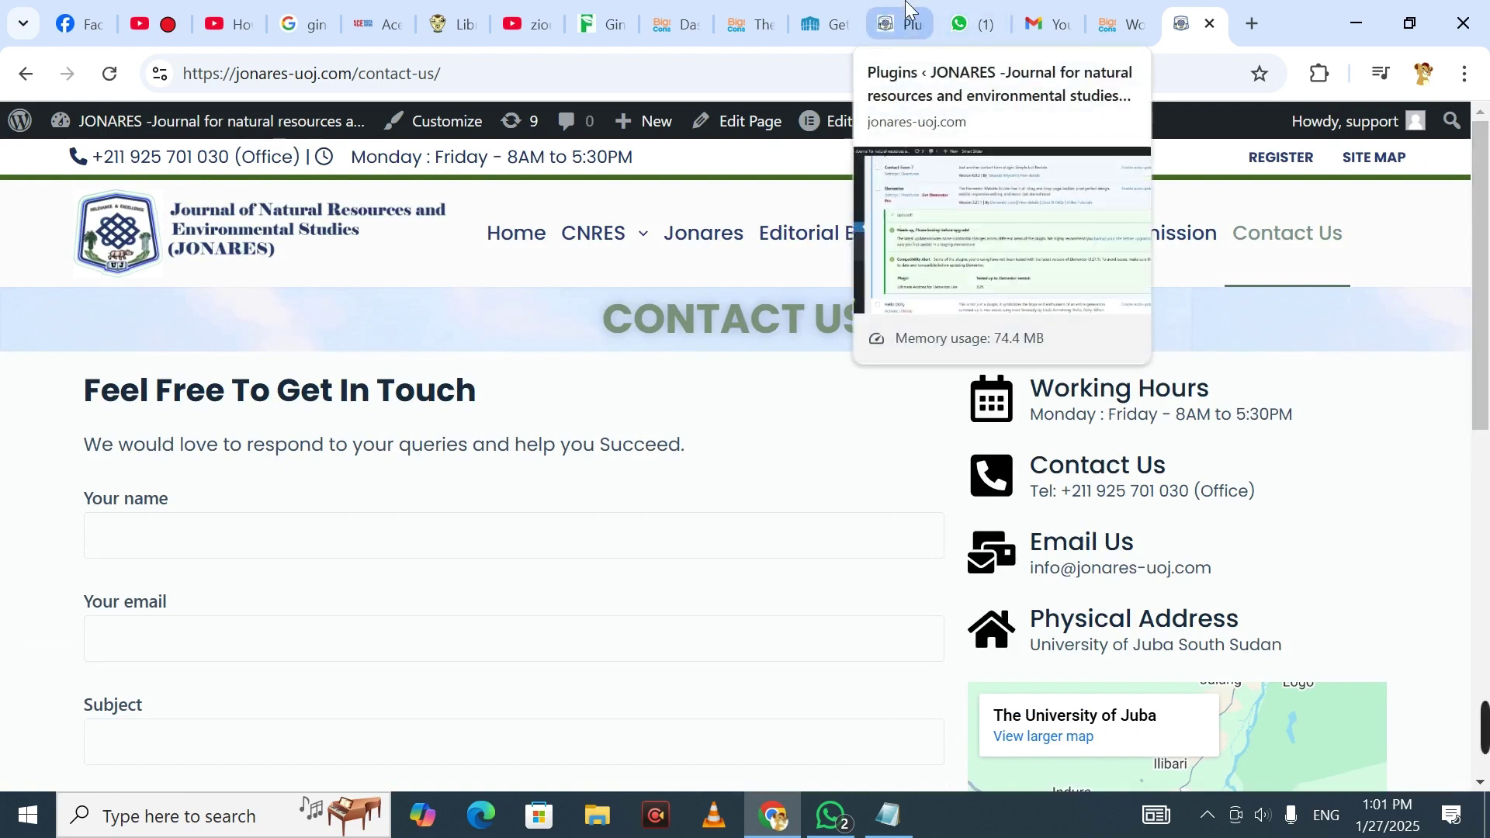
# - Switch to the BigShaw Consult site's dashboard and open the page for adding a new plugin
pyautogui.click(747, 9)
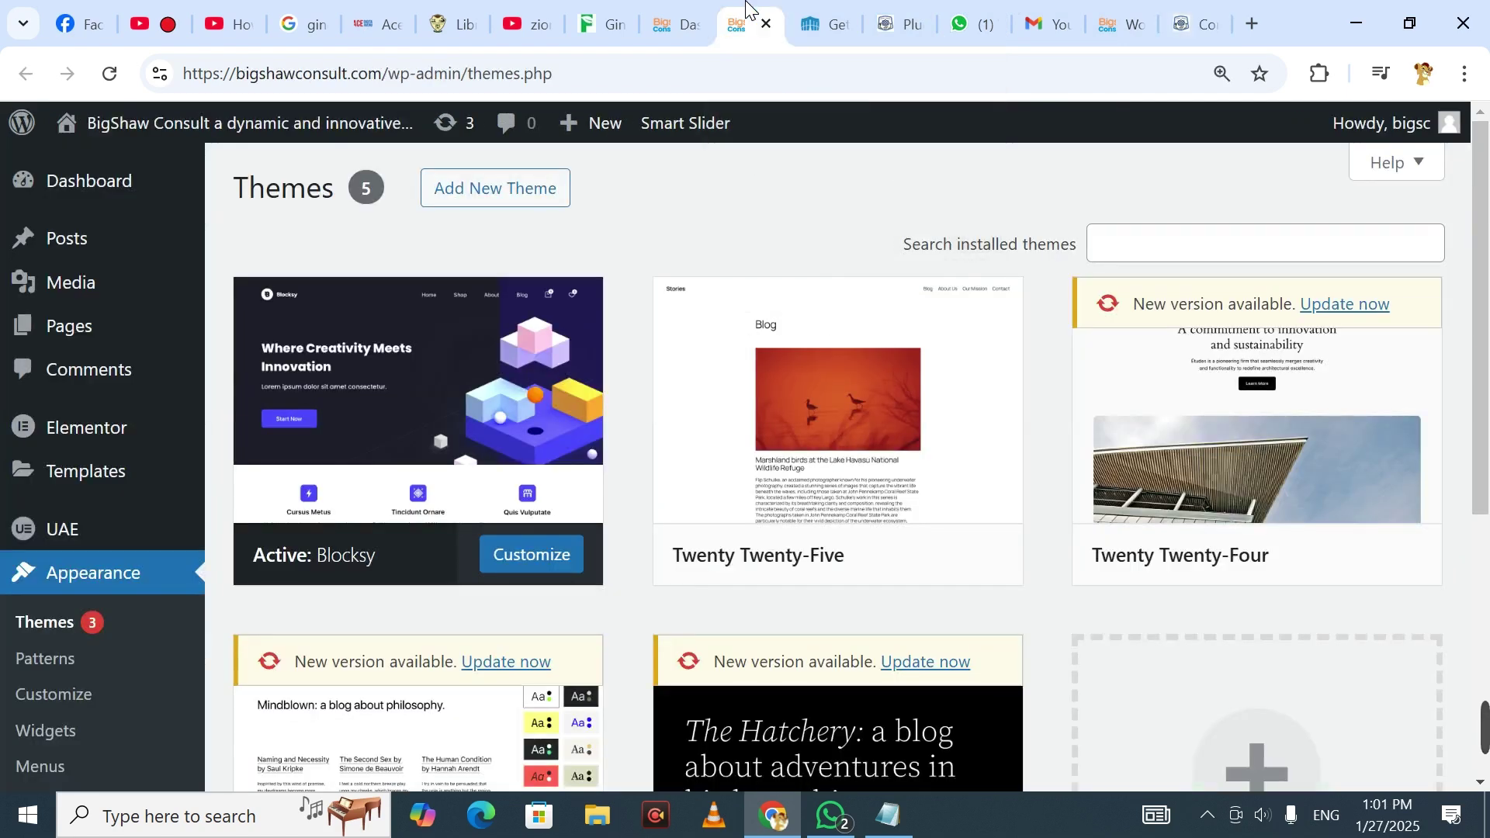
pyautogui.click(665, 19)
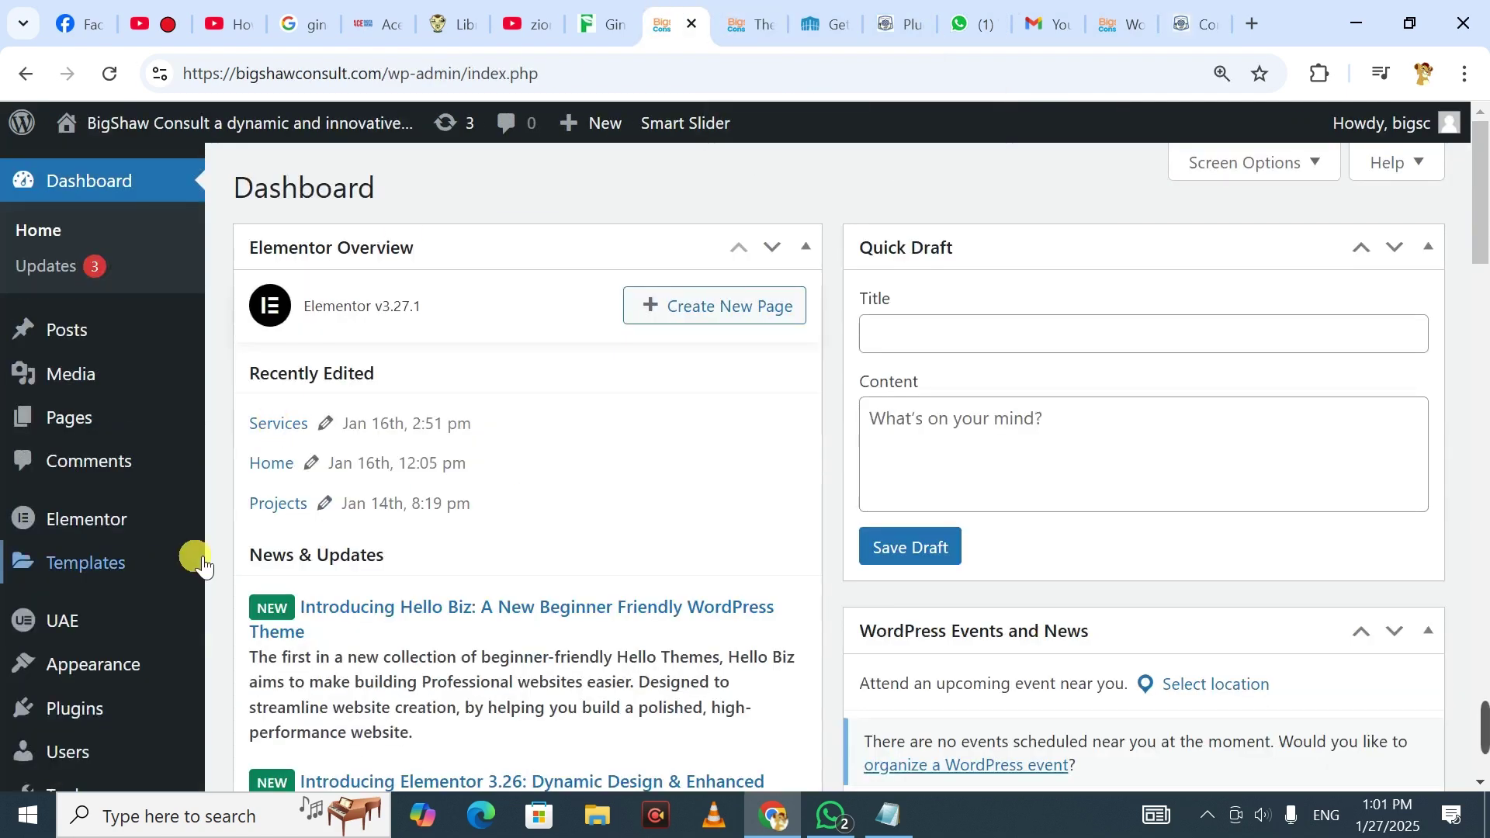
pyautogui.moveTo(80, 709)
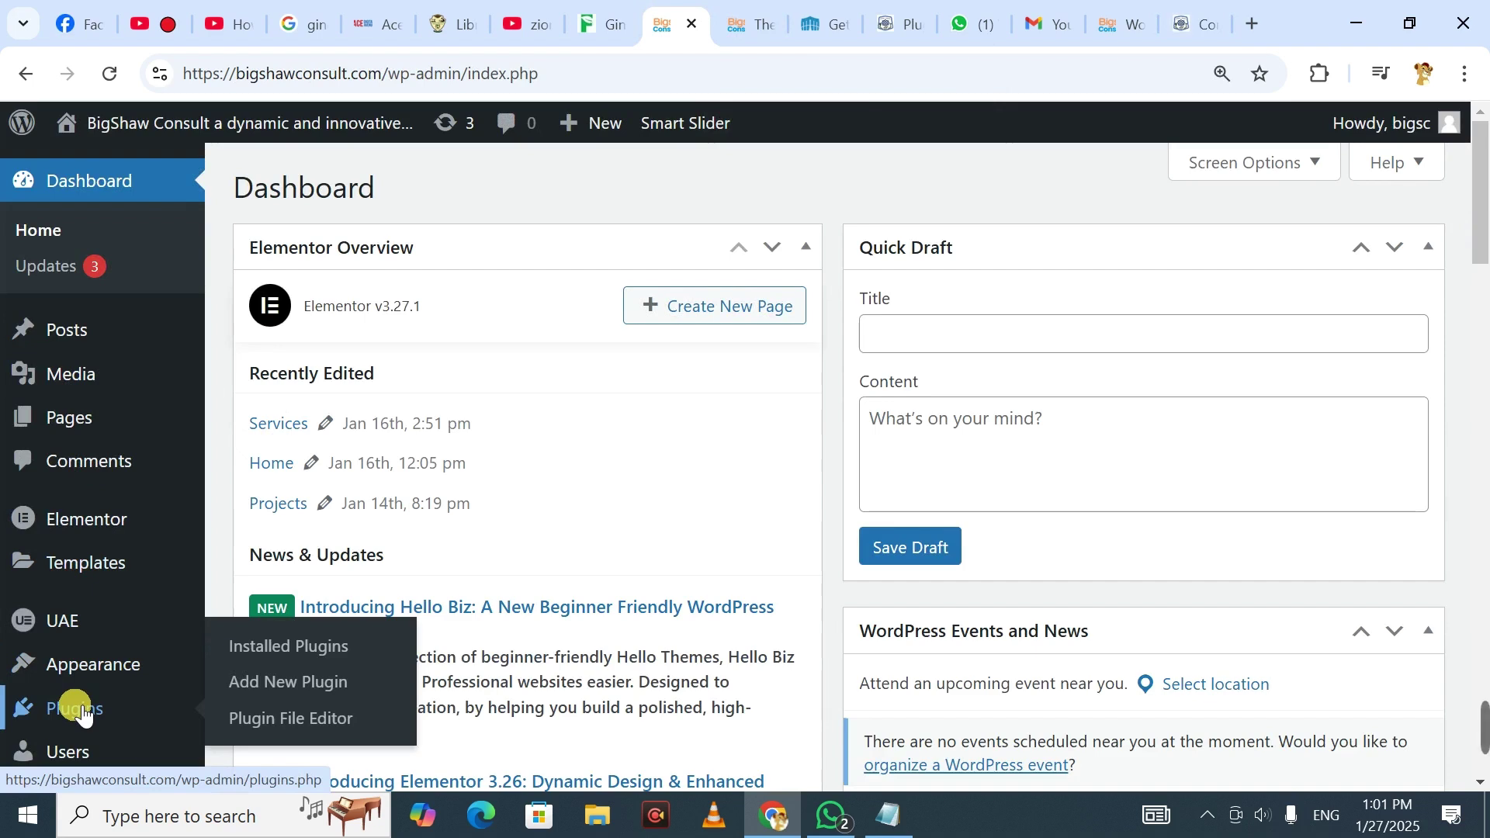
pyautogui.click(292, 679)
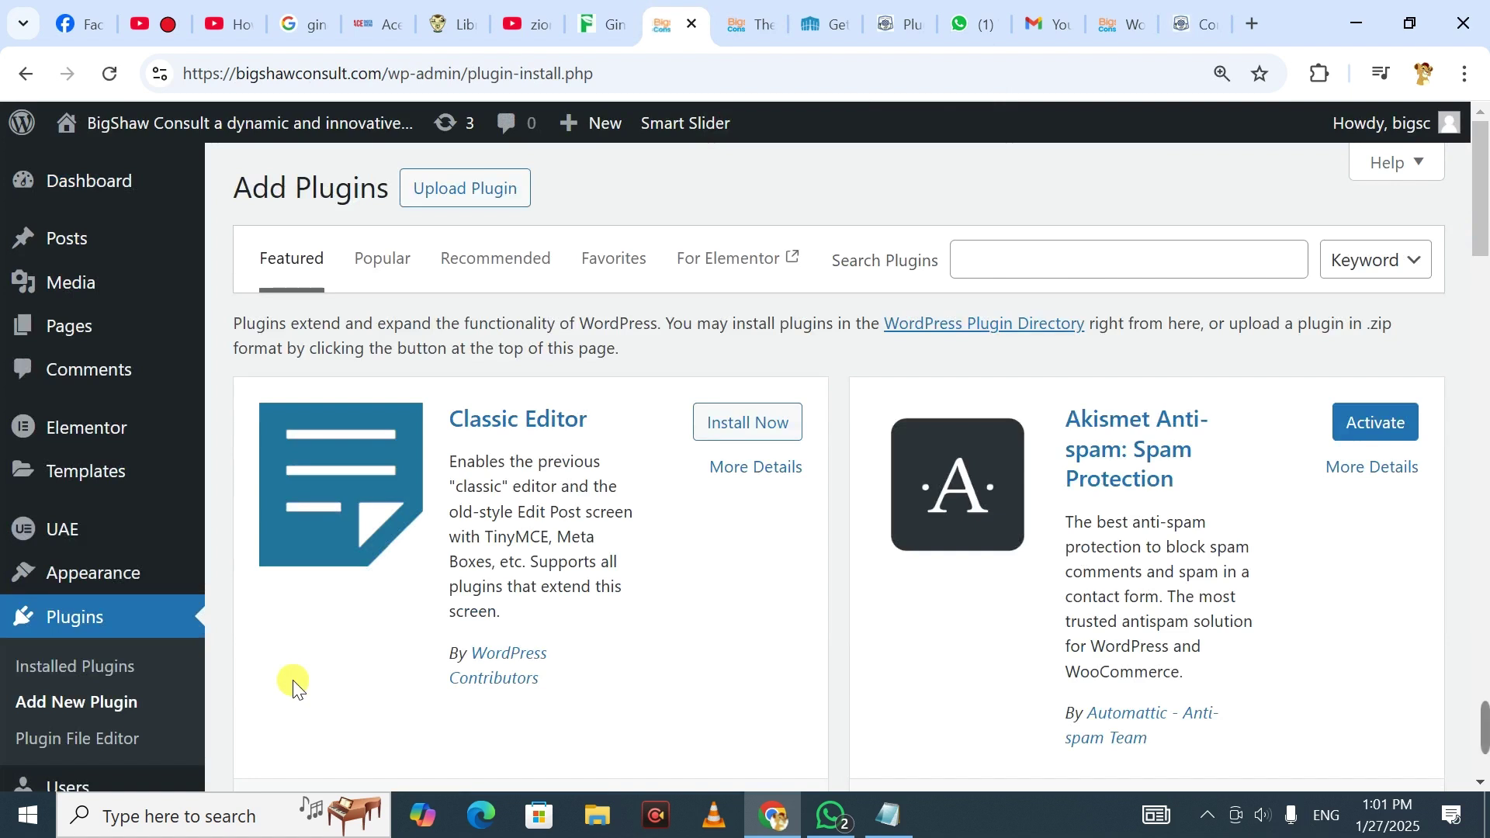
# - Search the plugin directory for "contact form 7"
pyautogui.click(987, 256)
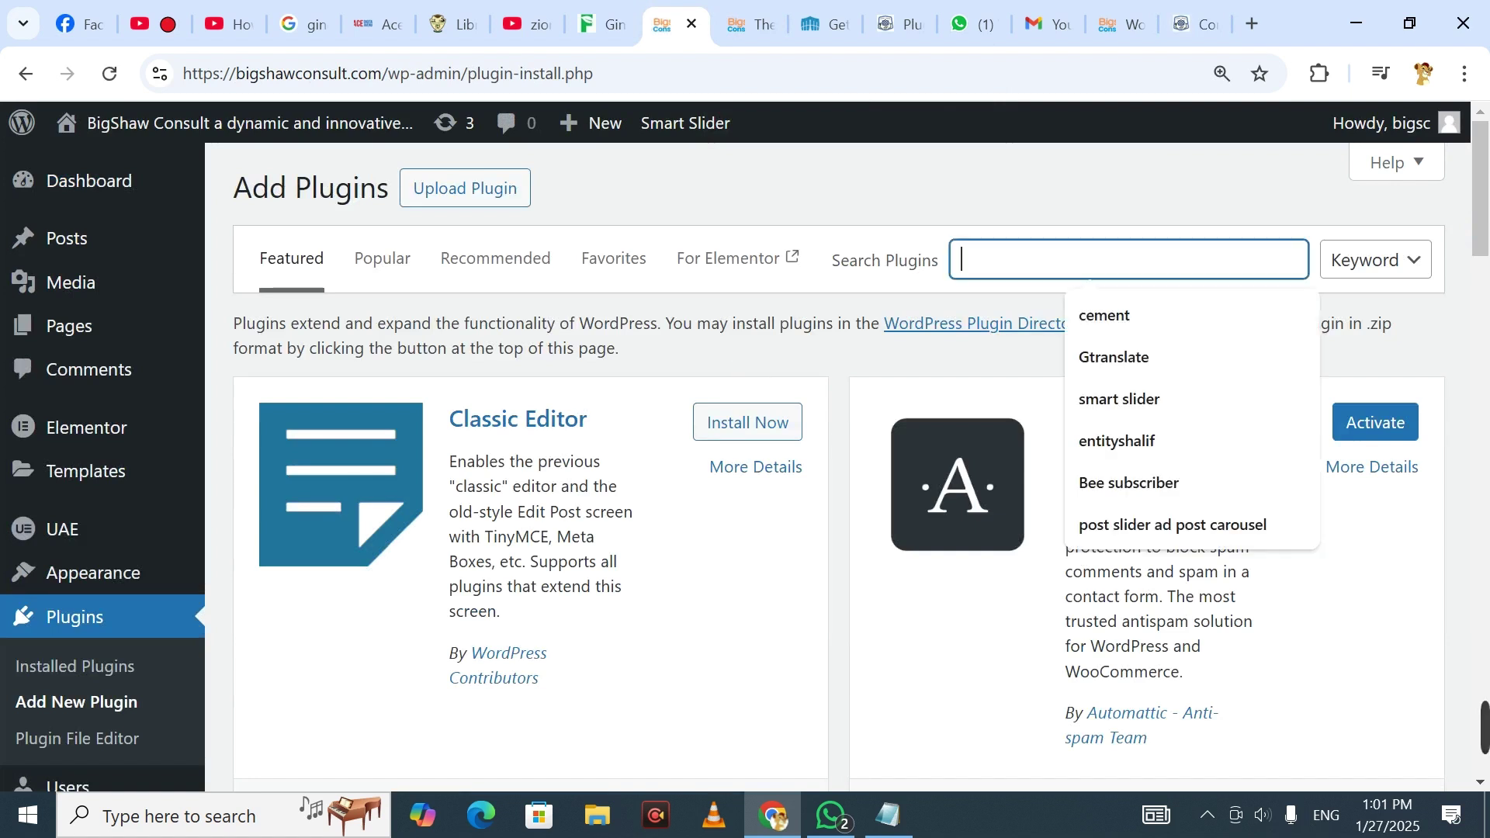
pyautogui.write('con')
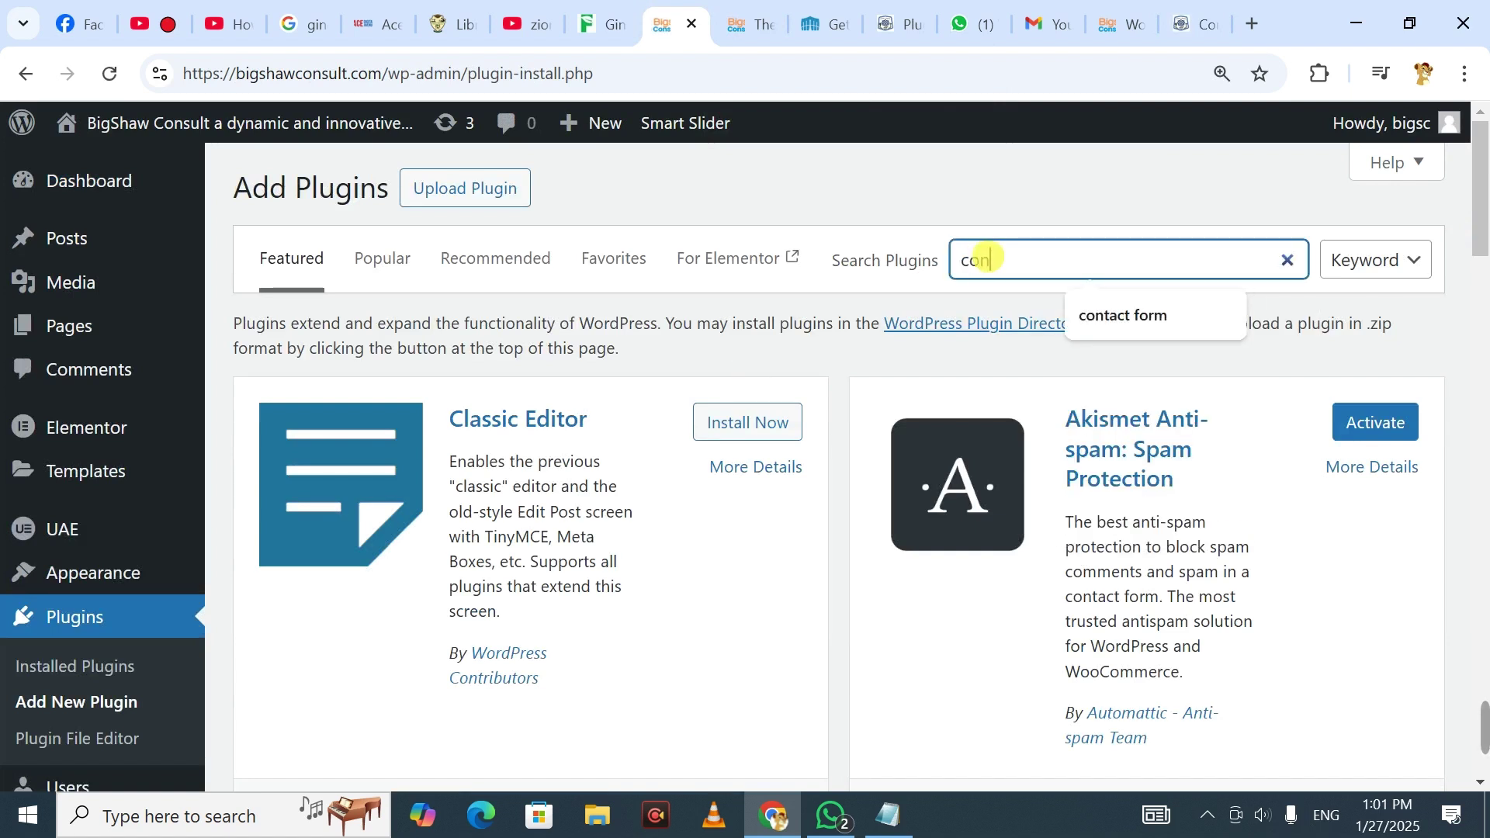
pyautogui.write('ta')
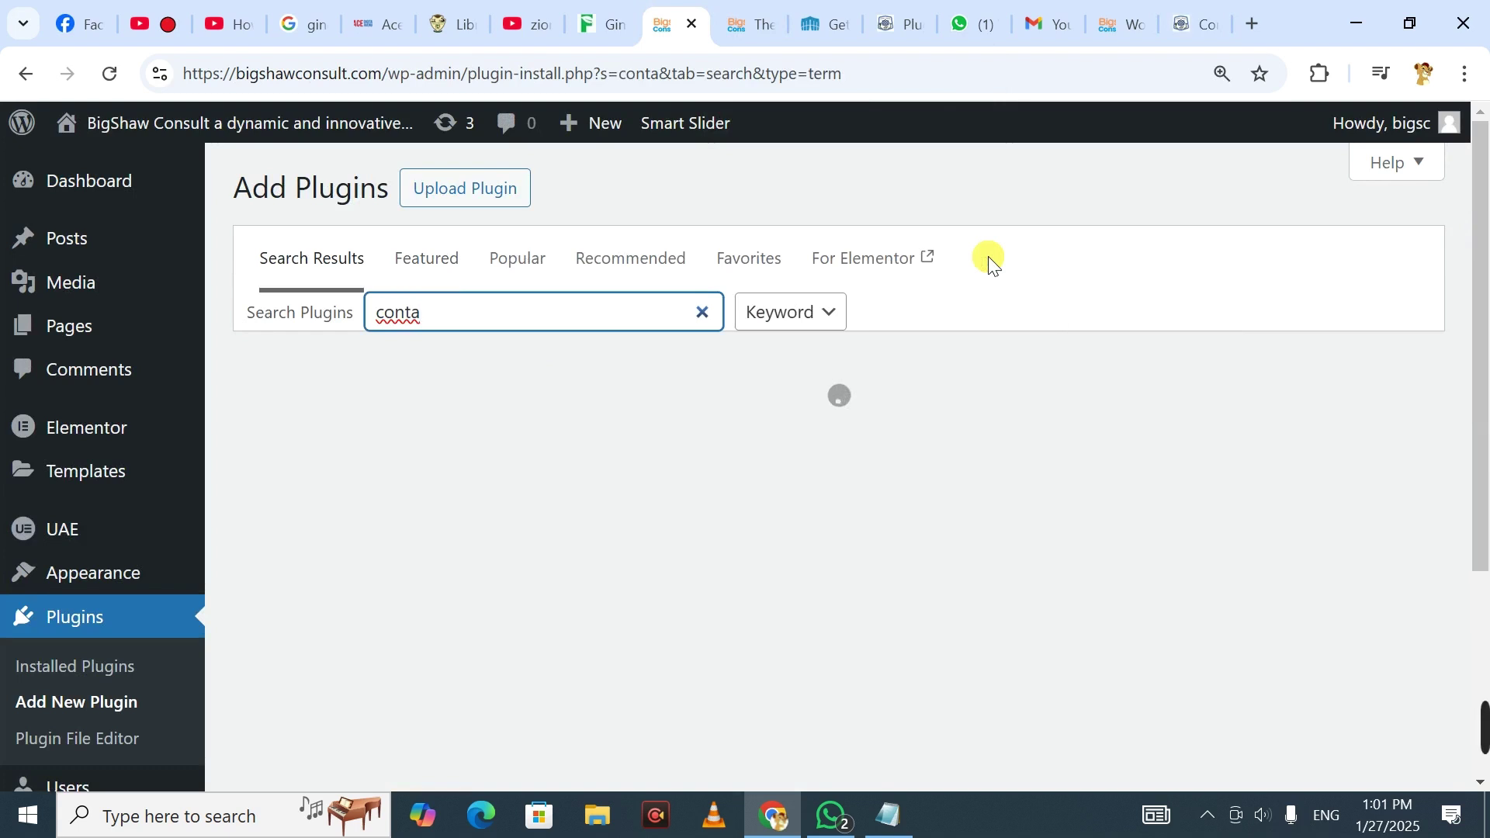
pyautogui.write('ct fo')
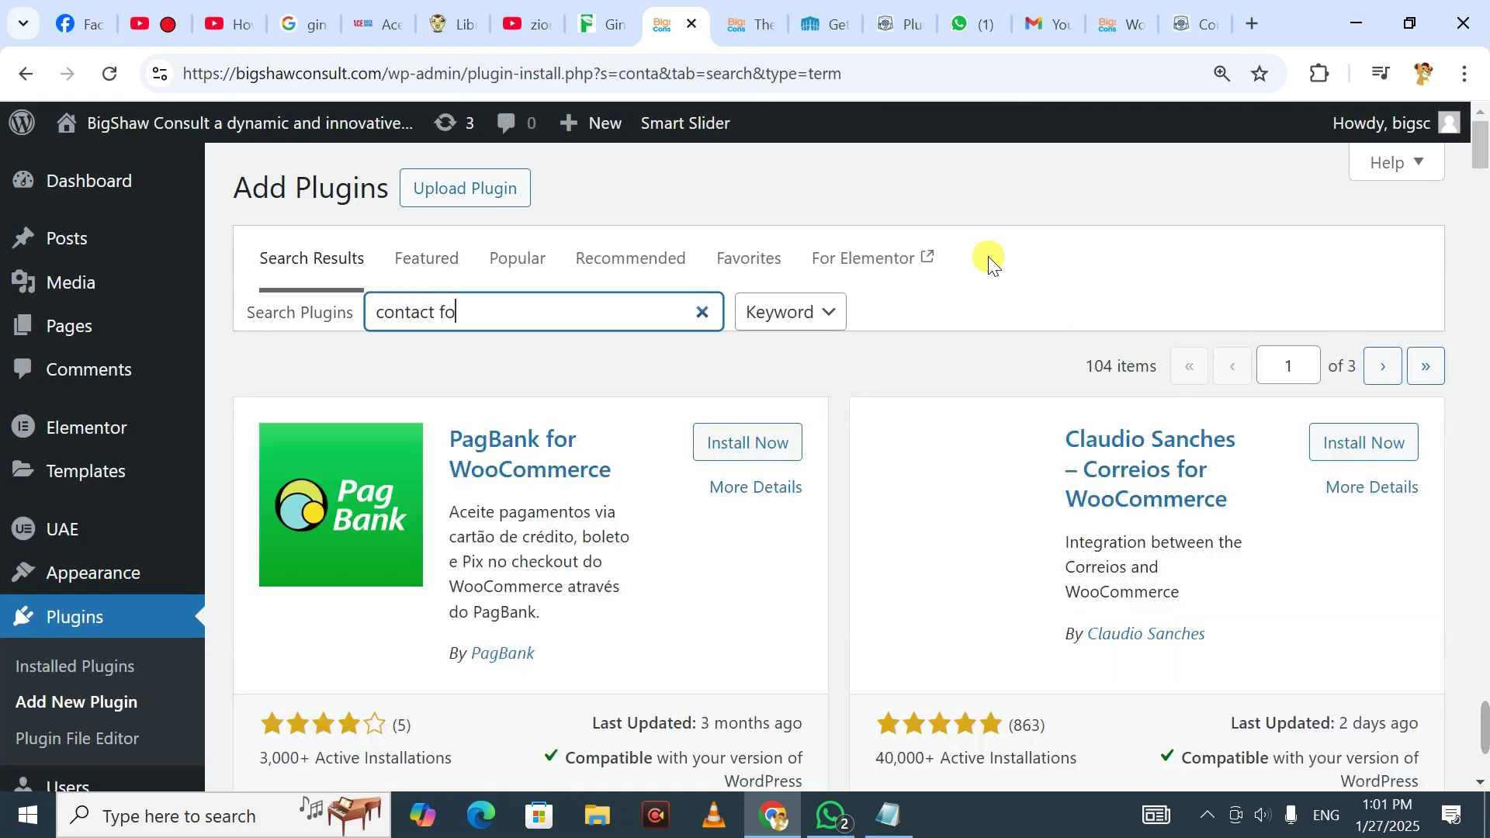
pyautogui.write('rm')
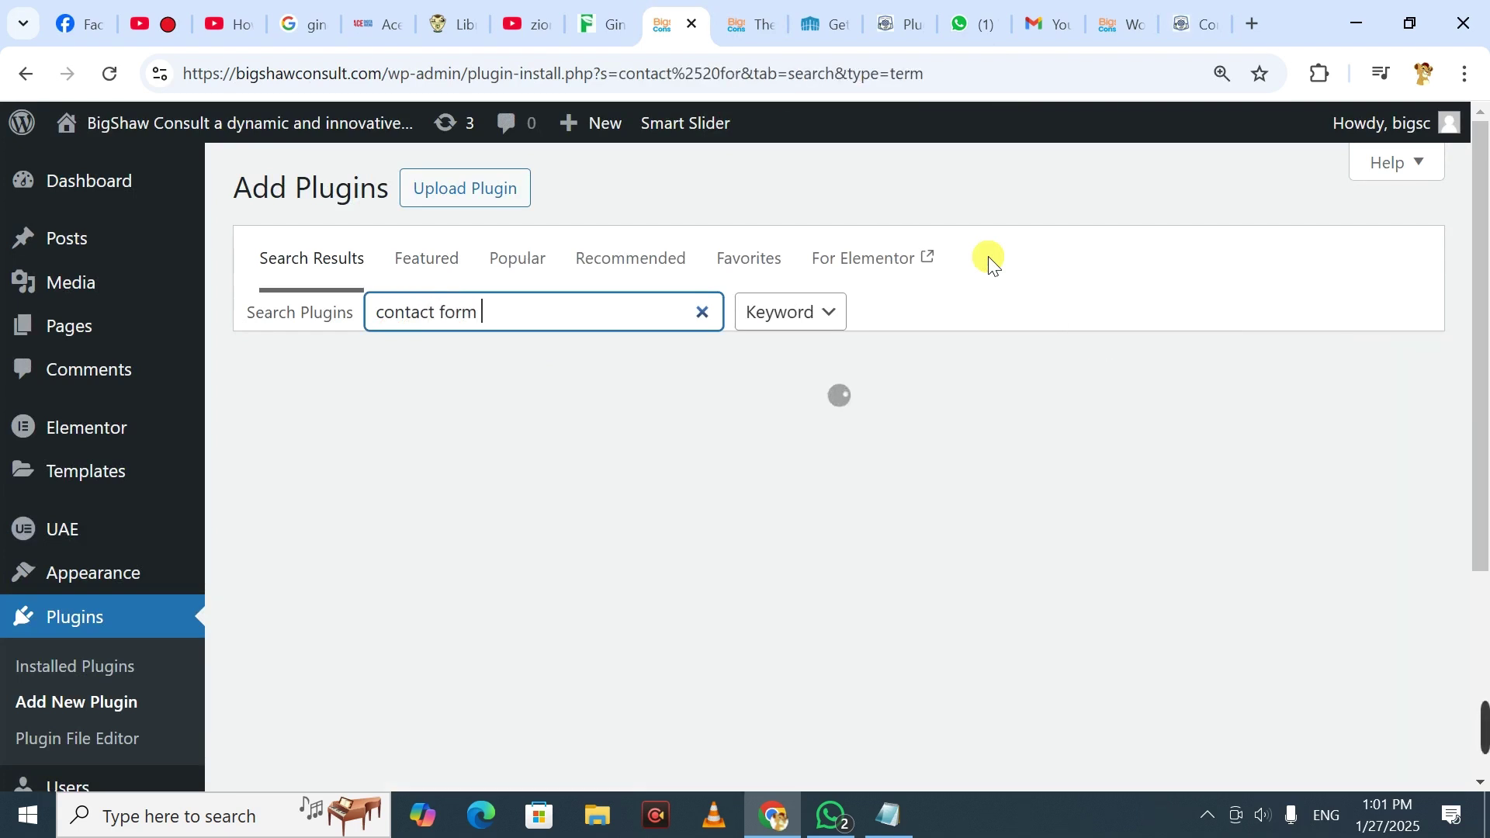
pyautogui.write(' 7')
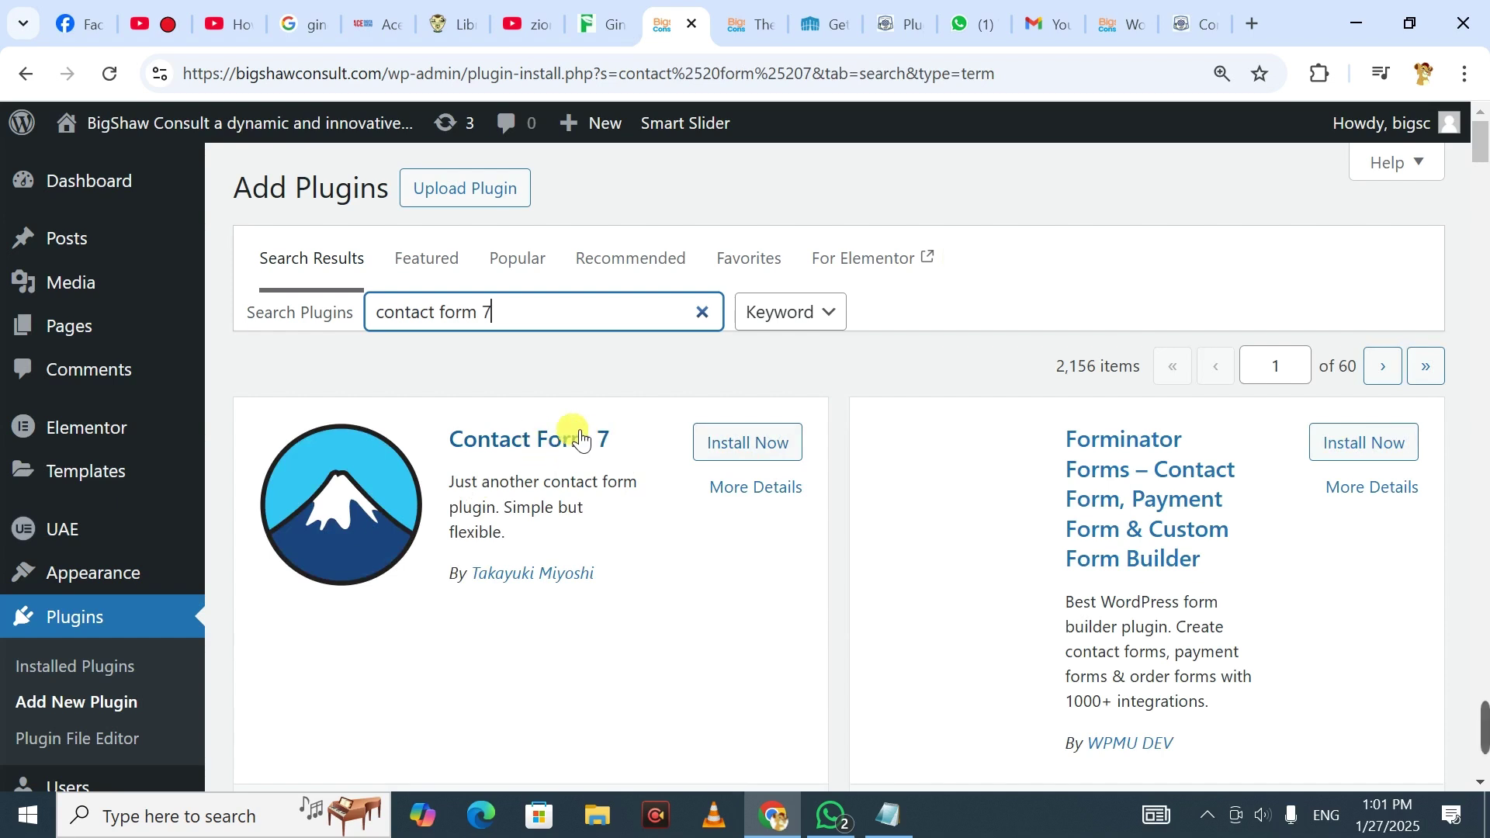
# - Install and activate the Contact Form 7 plugin
pyautogui.click(758, 445)
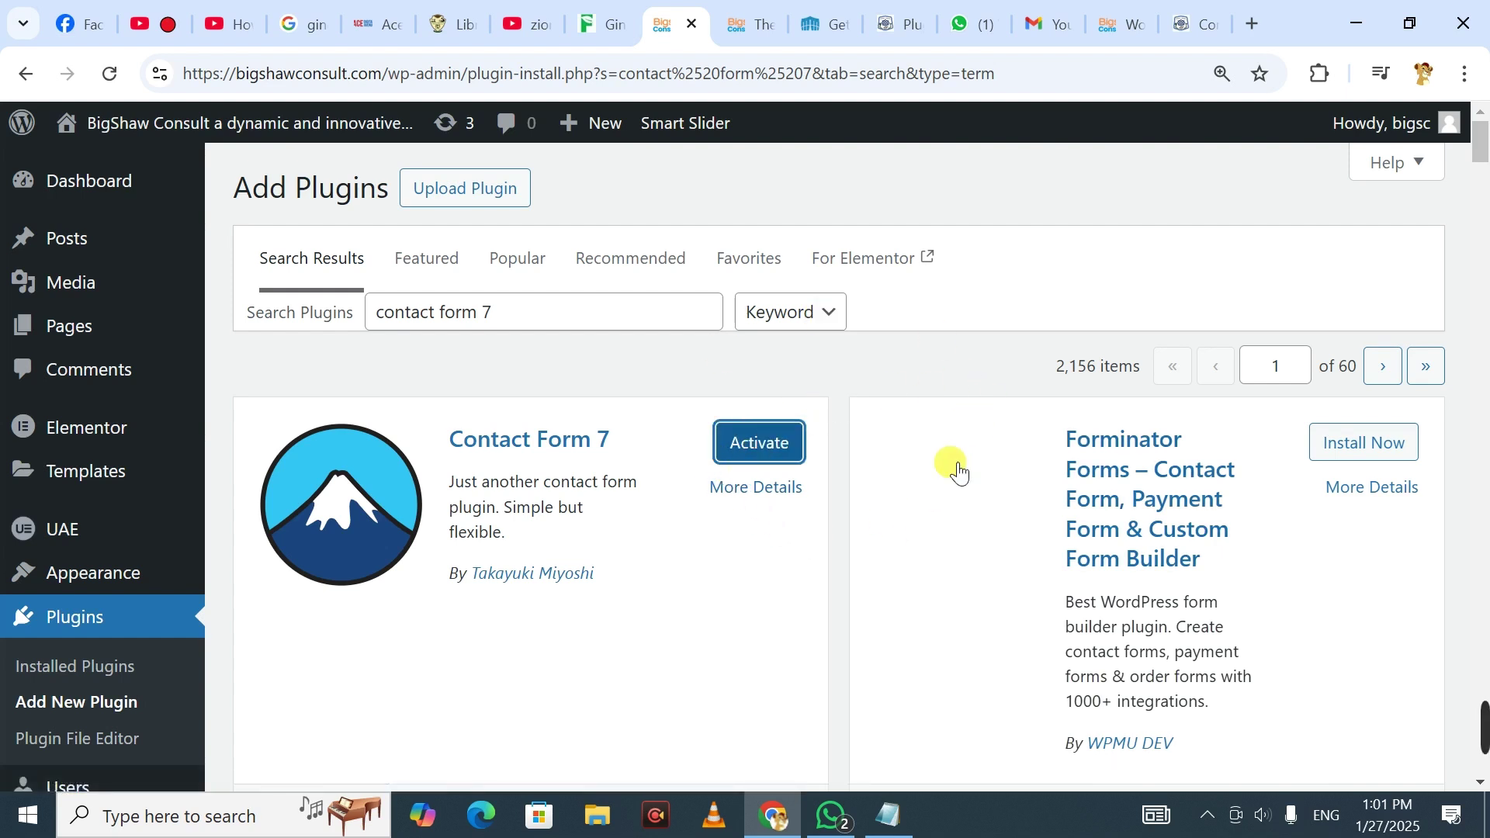
pyautogui.click(777, 442)
pyautogui.click(777, 445)
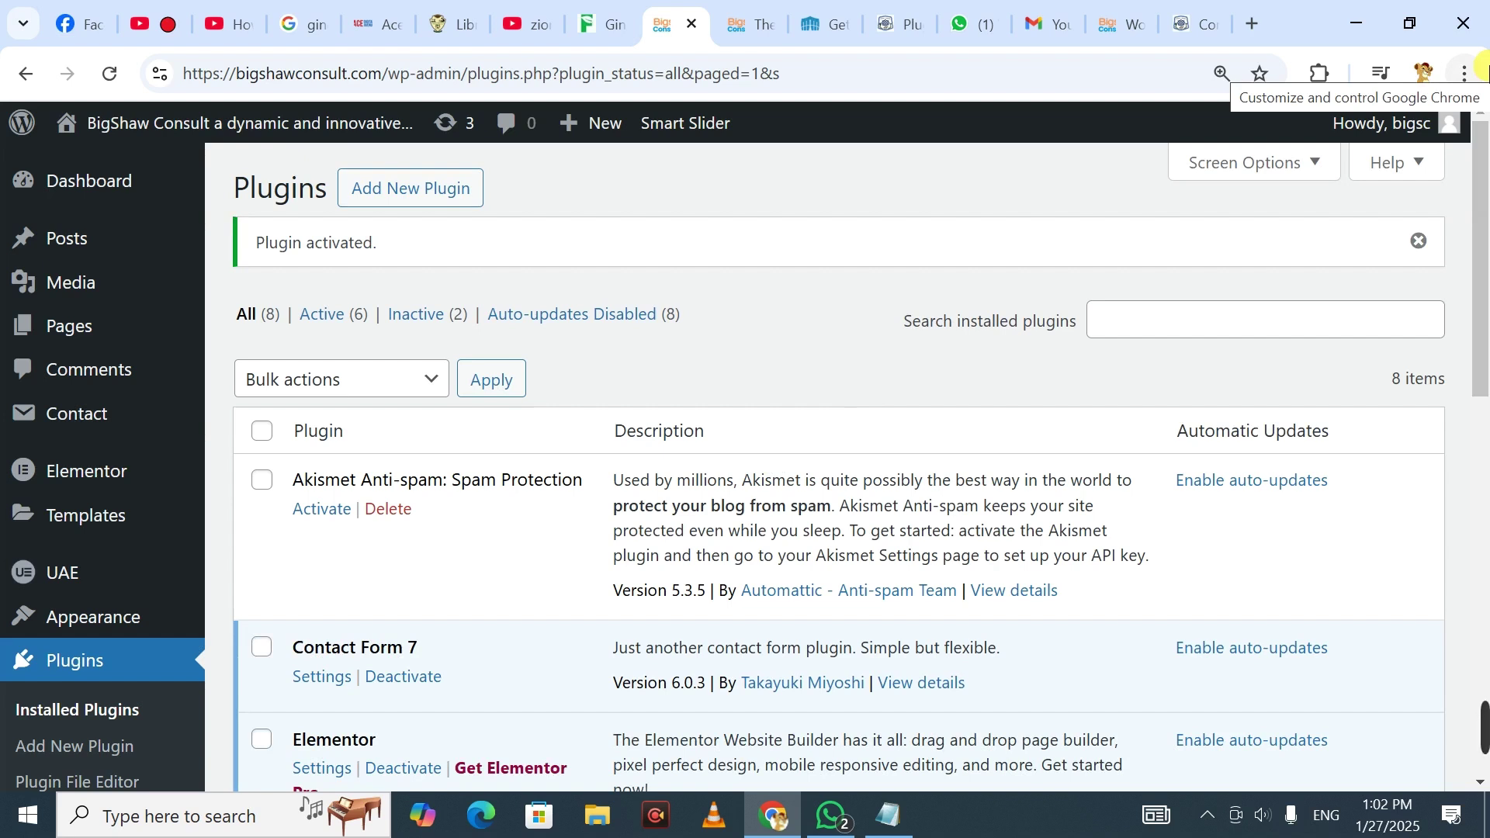
# - Open the Contact Forms list and start editing "Contact form 1"
pyautogui.moveTo(1488, 174); pyautogui.dragTo(1488, 253)
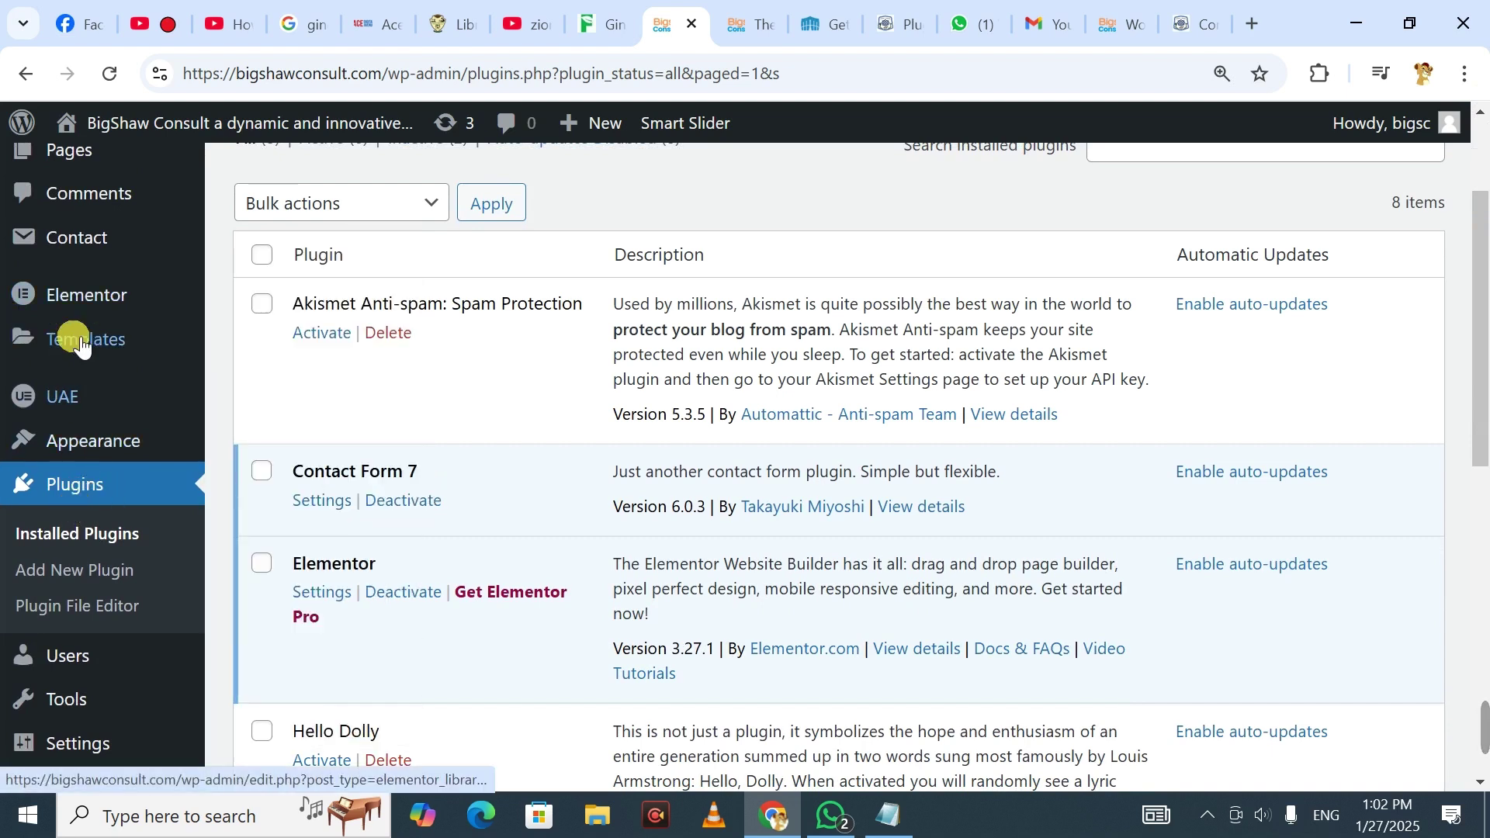
pyautogui.moveTo(76, 242)
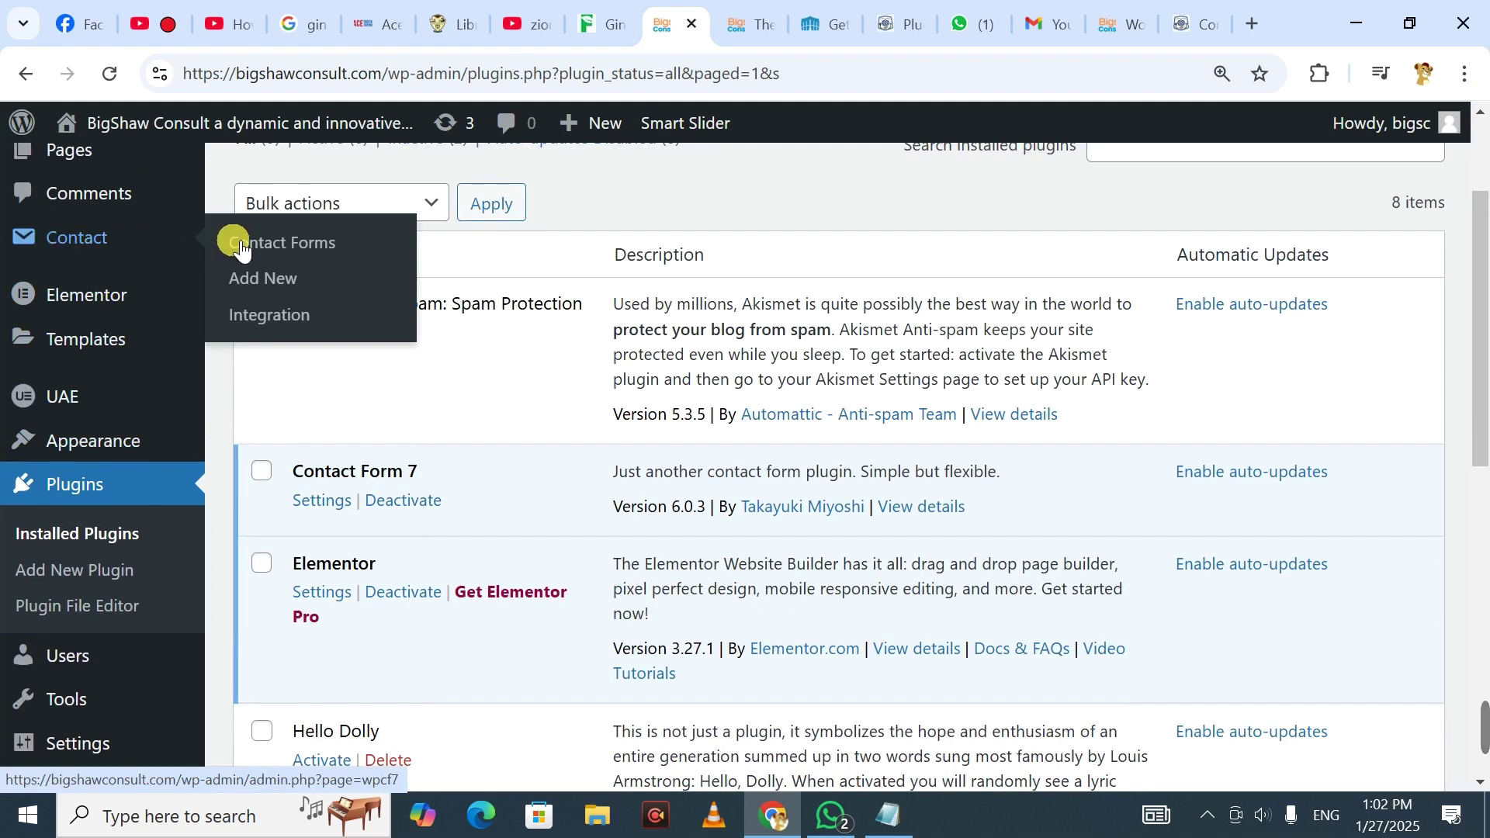
pyautogui.click(288, 247)
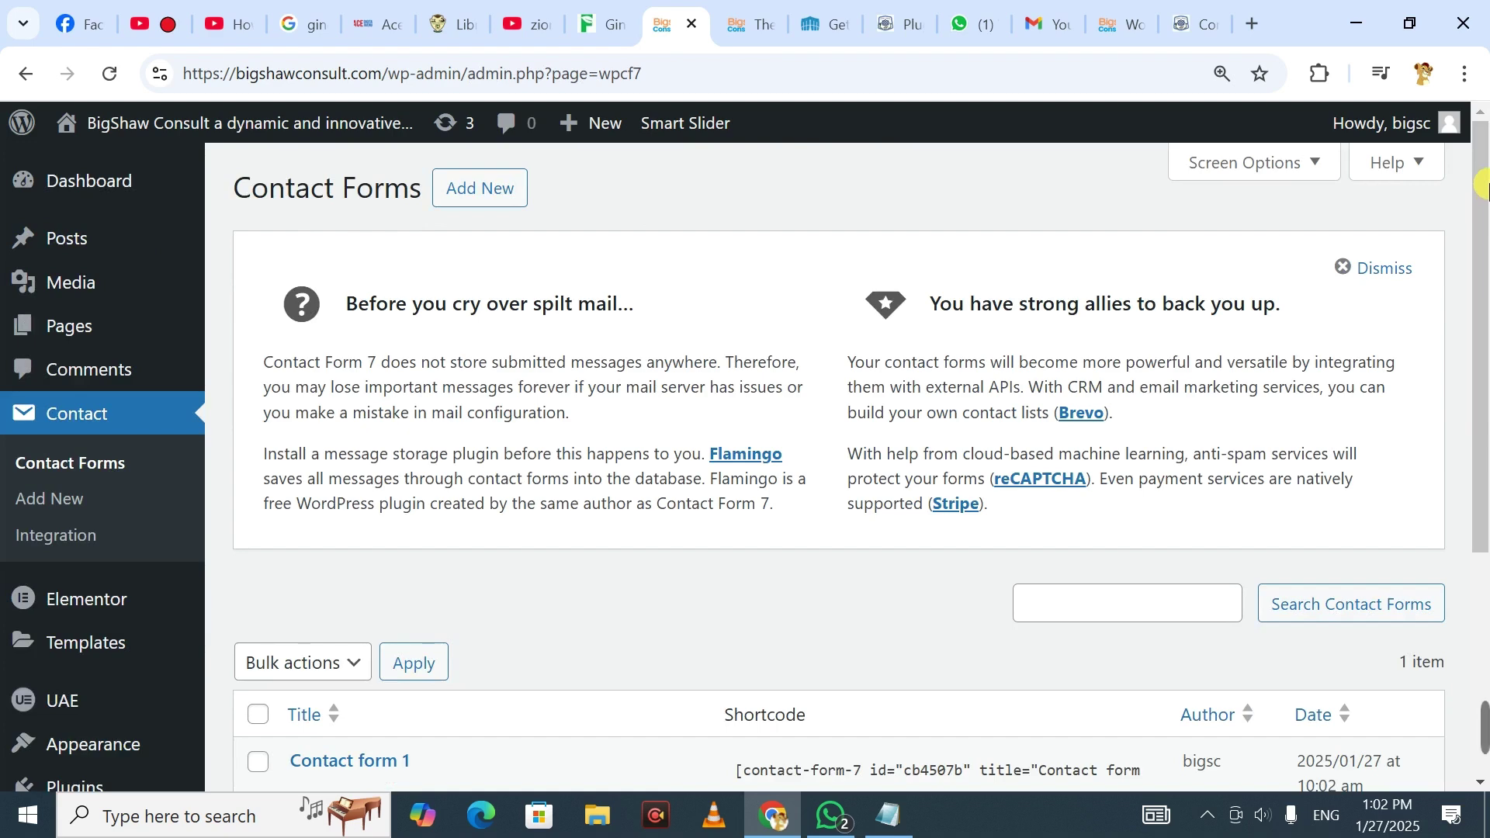
pyautogui.moveTo(1483, 188); pyautogui.dragTo(1483, 326)
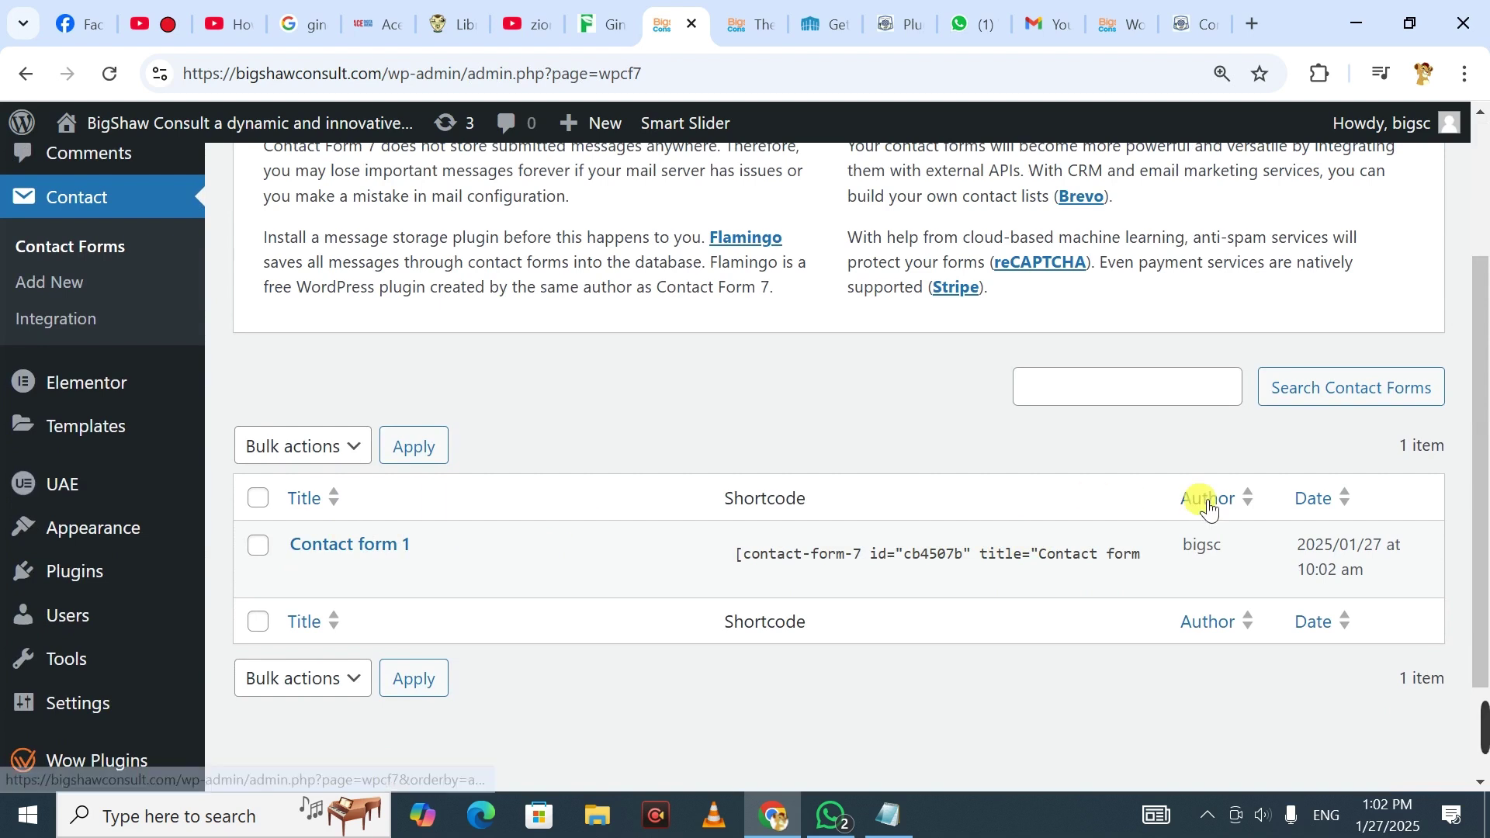
pyautogui.moveTo(1484, 477); pyautogui.dragTo(1487, 465)
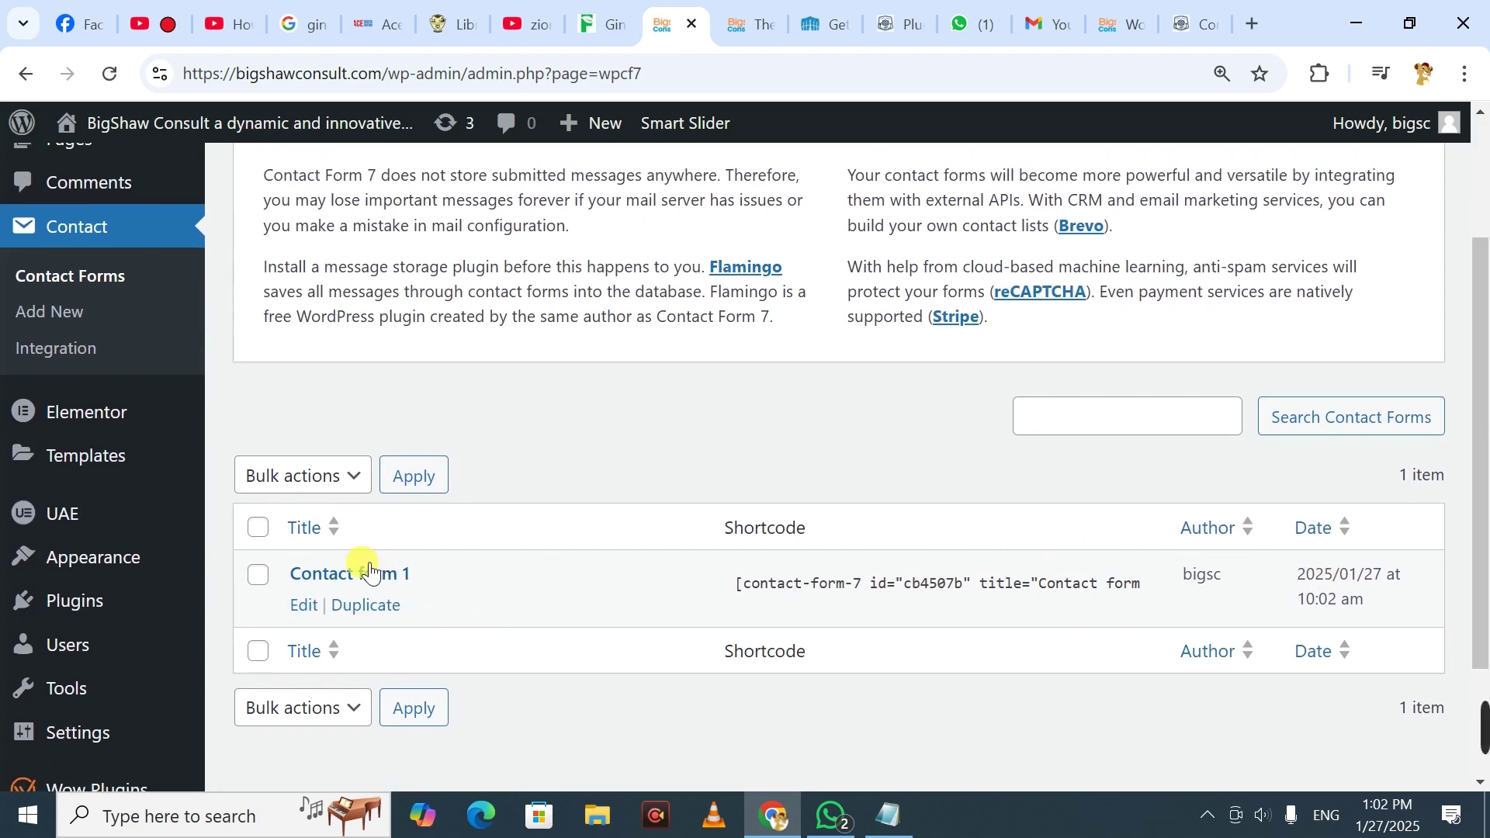
pyautogui.click(310, 606)
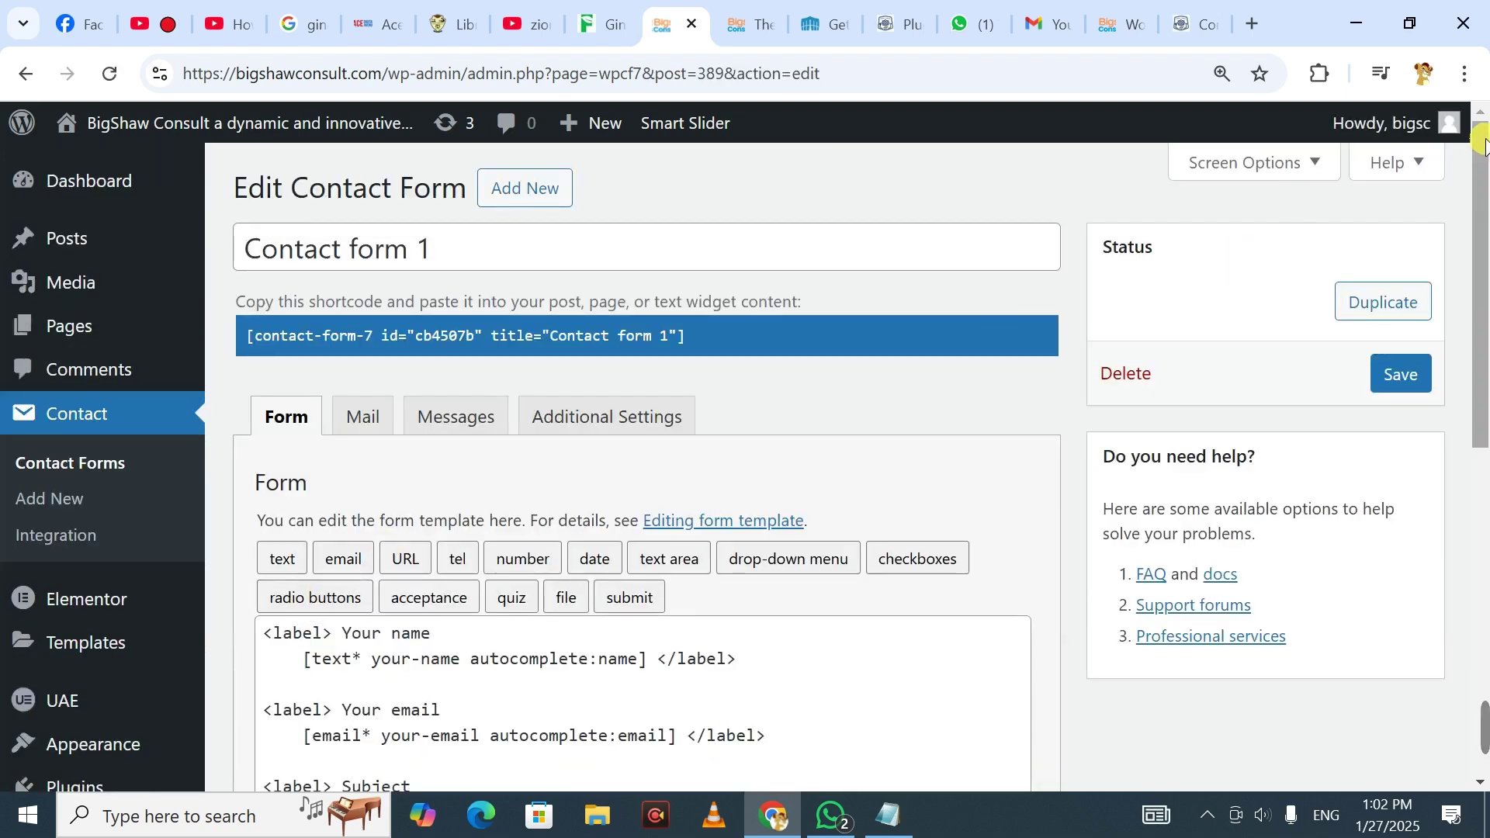
# - Examine the form template's name, email, subject, message and submit tags in "Contact form 1"
pyautogui.moveTo(1482, 140); pyautogui.dragTo(1485, 269)
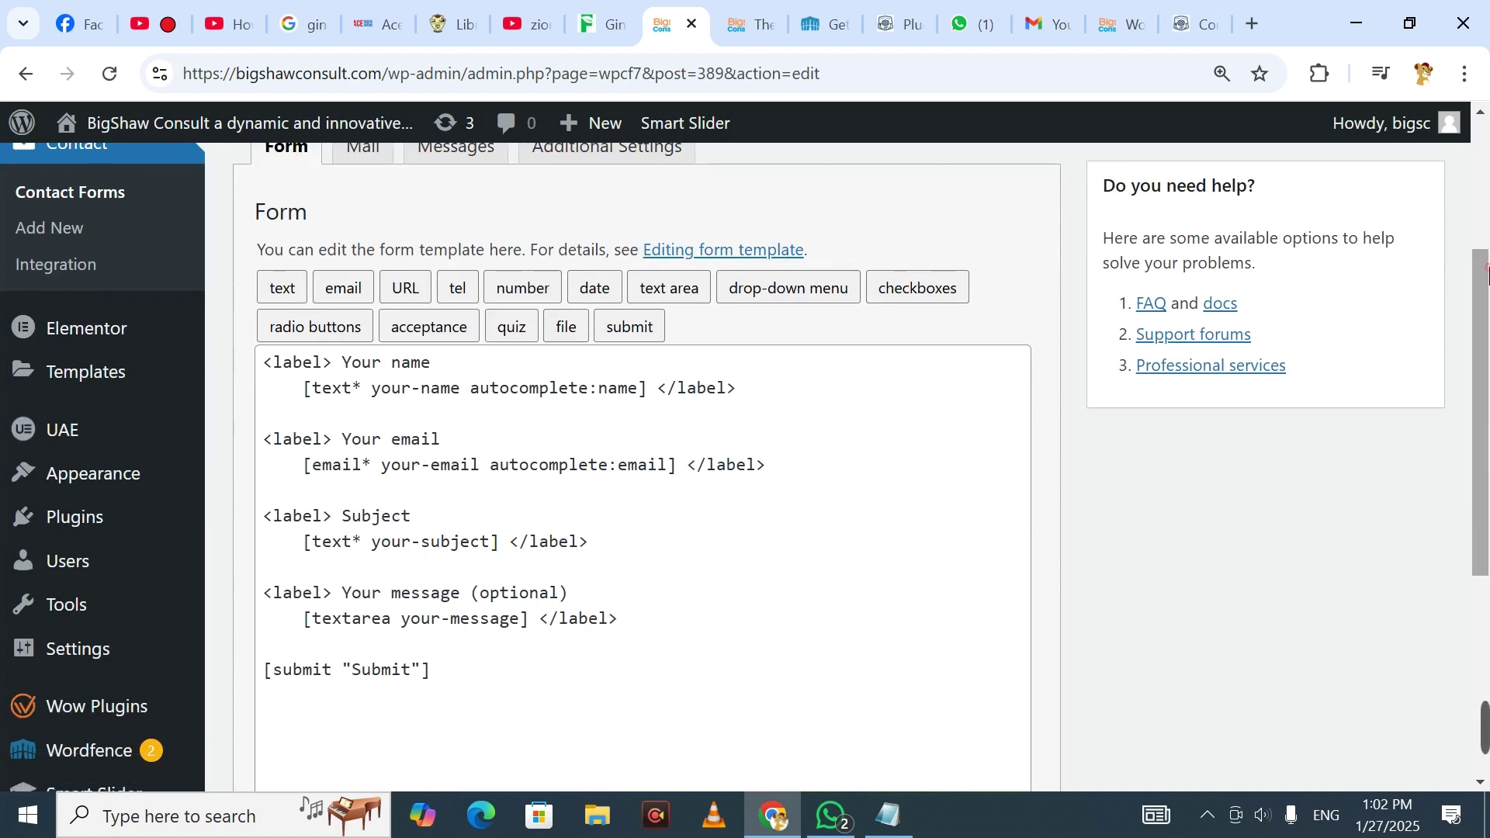
pyautogui.click(291, 364)
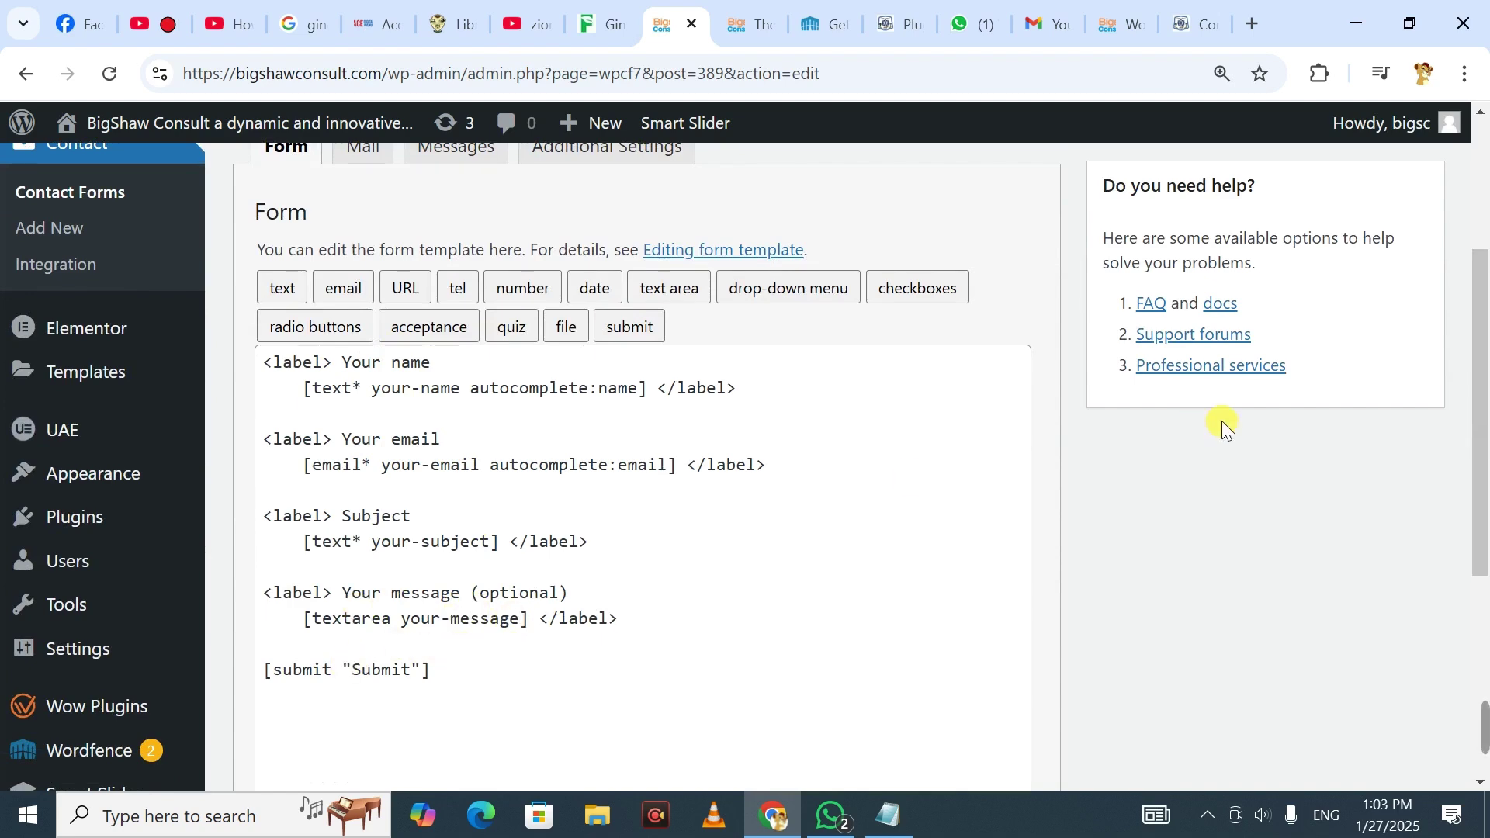
pyautogui.moveTo(1486, 386); pyautogui.dragTo(1486, 243)
pyautogui.scroll(-2, 394, 306)
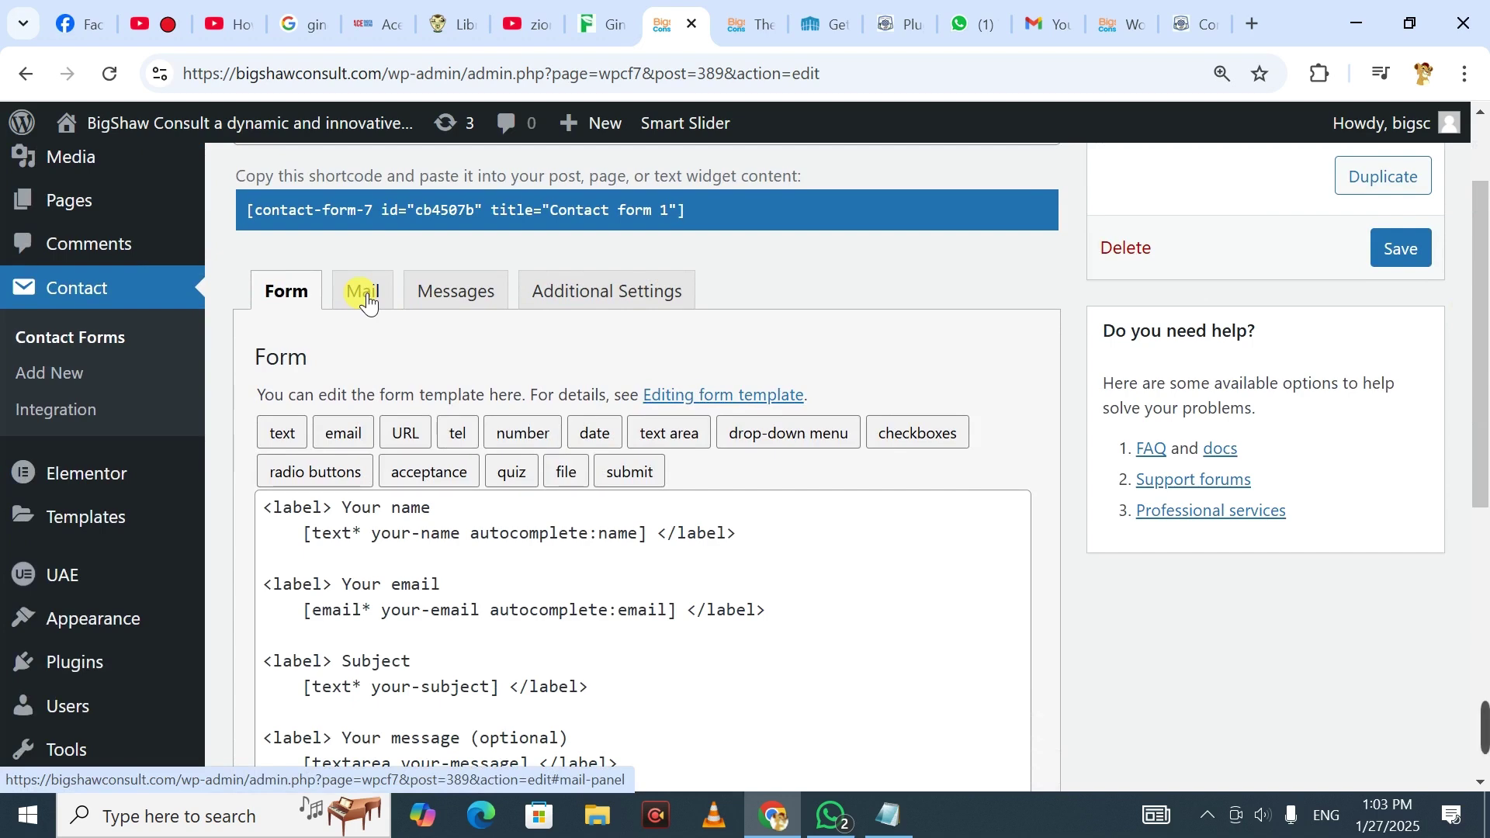
# - Open the mail settings of "Contact form 1" and go to the recipient field of the mail template
pyautogui.click(368, 302)
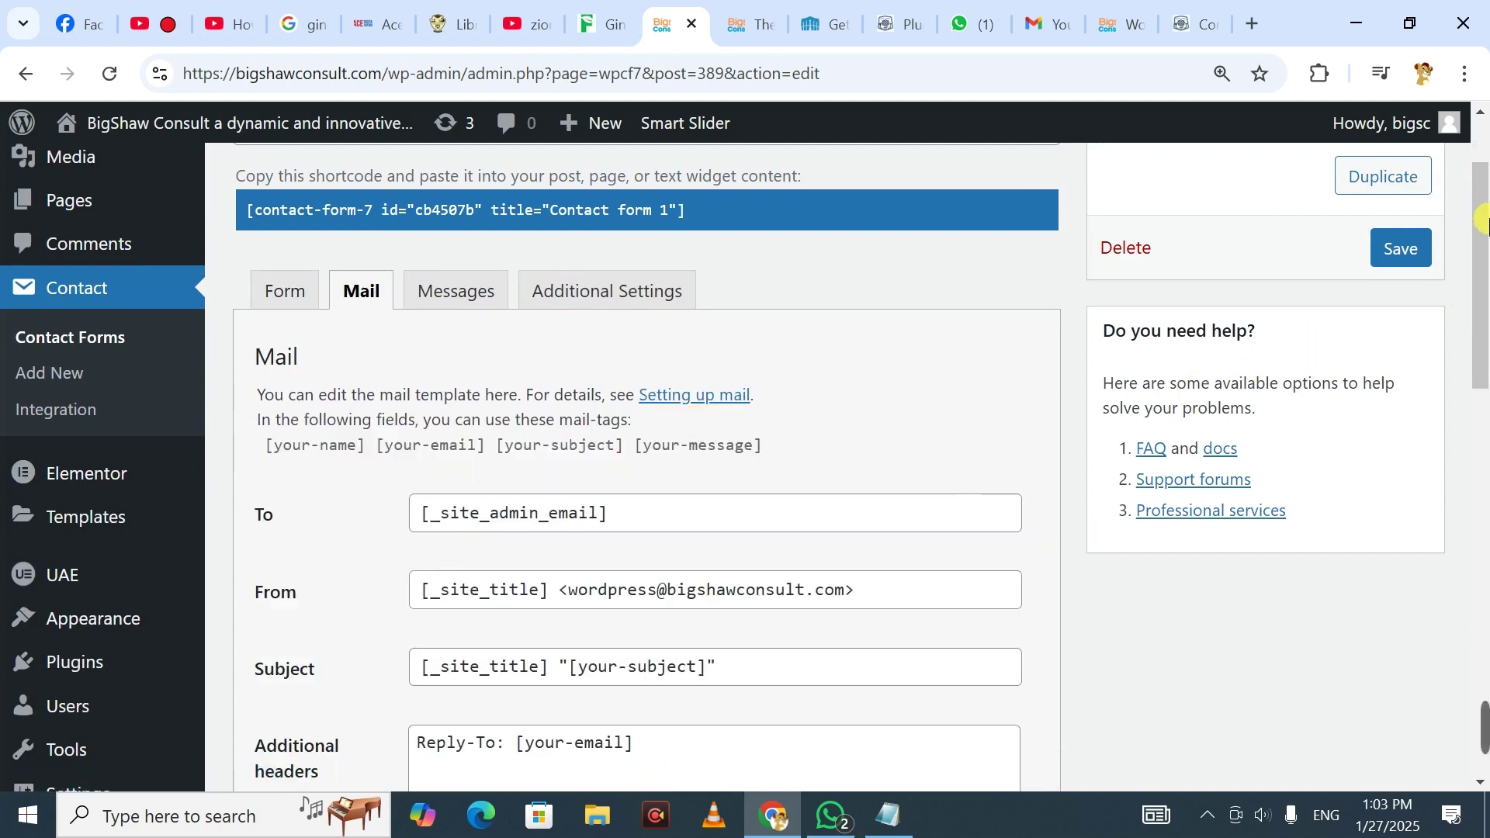
pyautogui.moveTo(1484, 225)
pyautogui.mouseDown()
pyautogui.moveTo(1483, 369)
pyautogui.moveTo(1483, 226)
pyautogui.mouseUp()
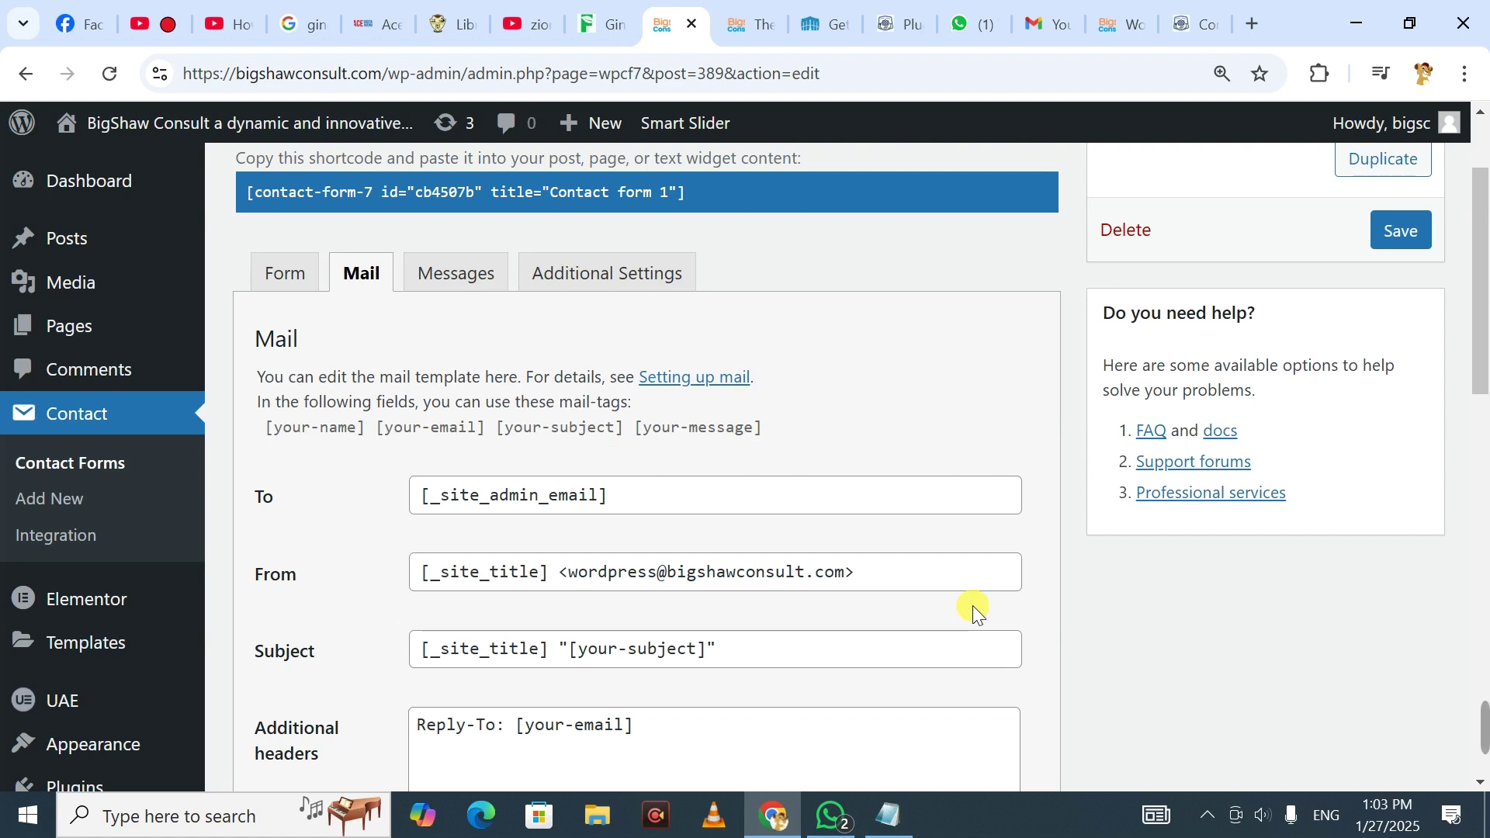
pyautogui.moveTo(1485, 702)
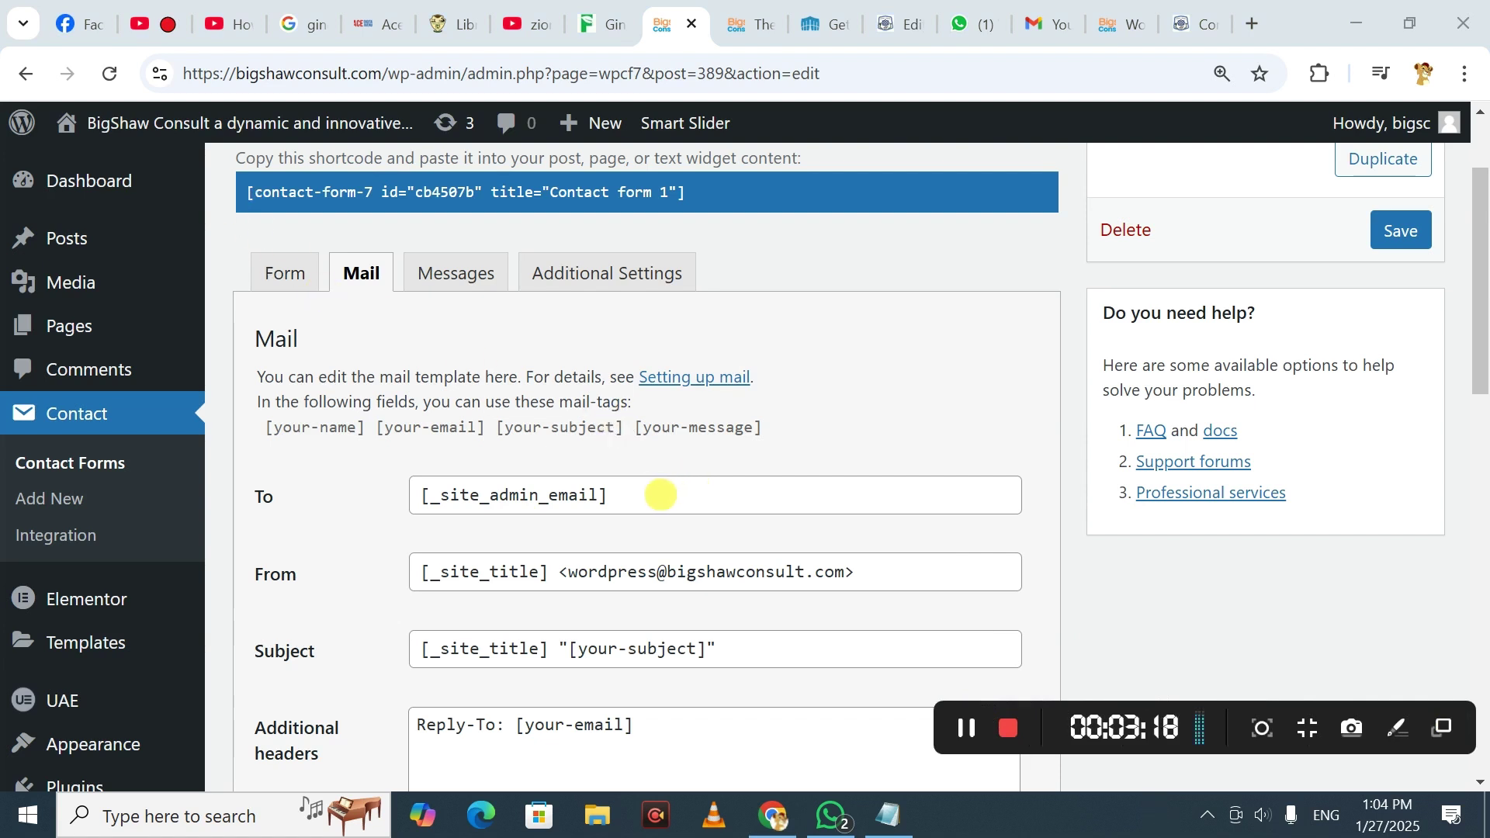
pyautogui.click(660, 494)
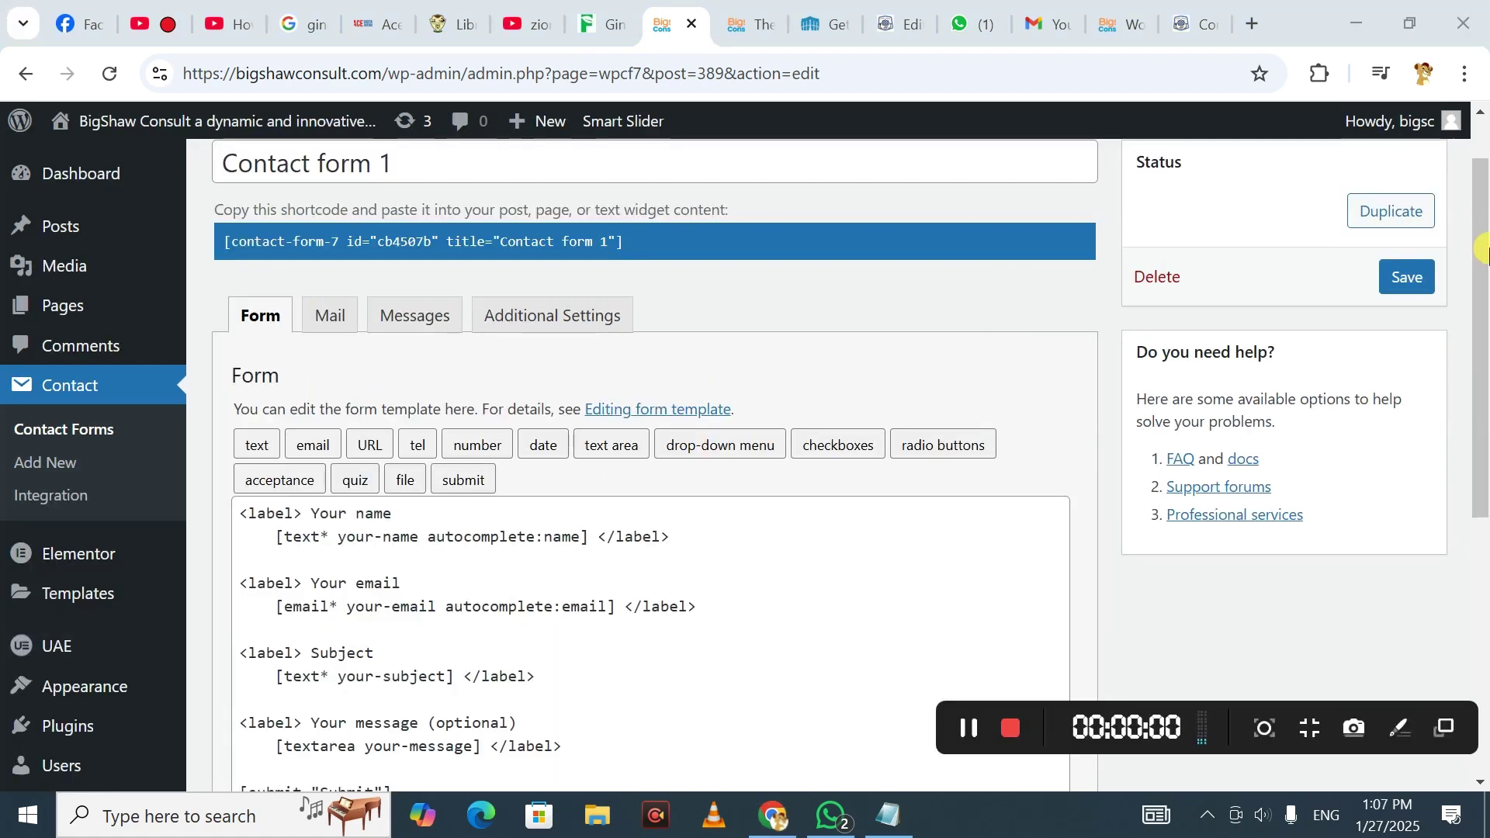
# - Enable the HTML content type in the mail template of "Contact form 1" and save the contact form
pyautogui.moveTo(1483, 250); pyautogui.dragTo(1483, 301)
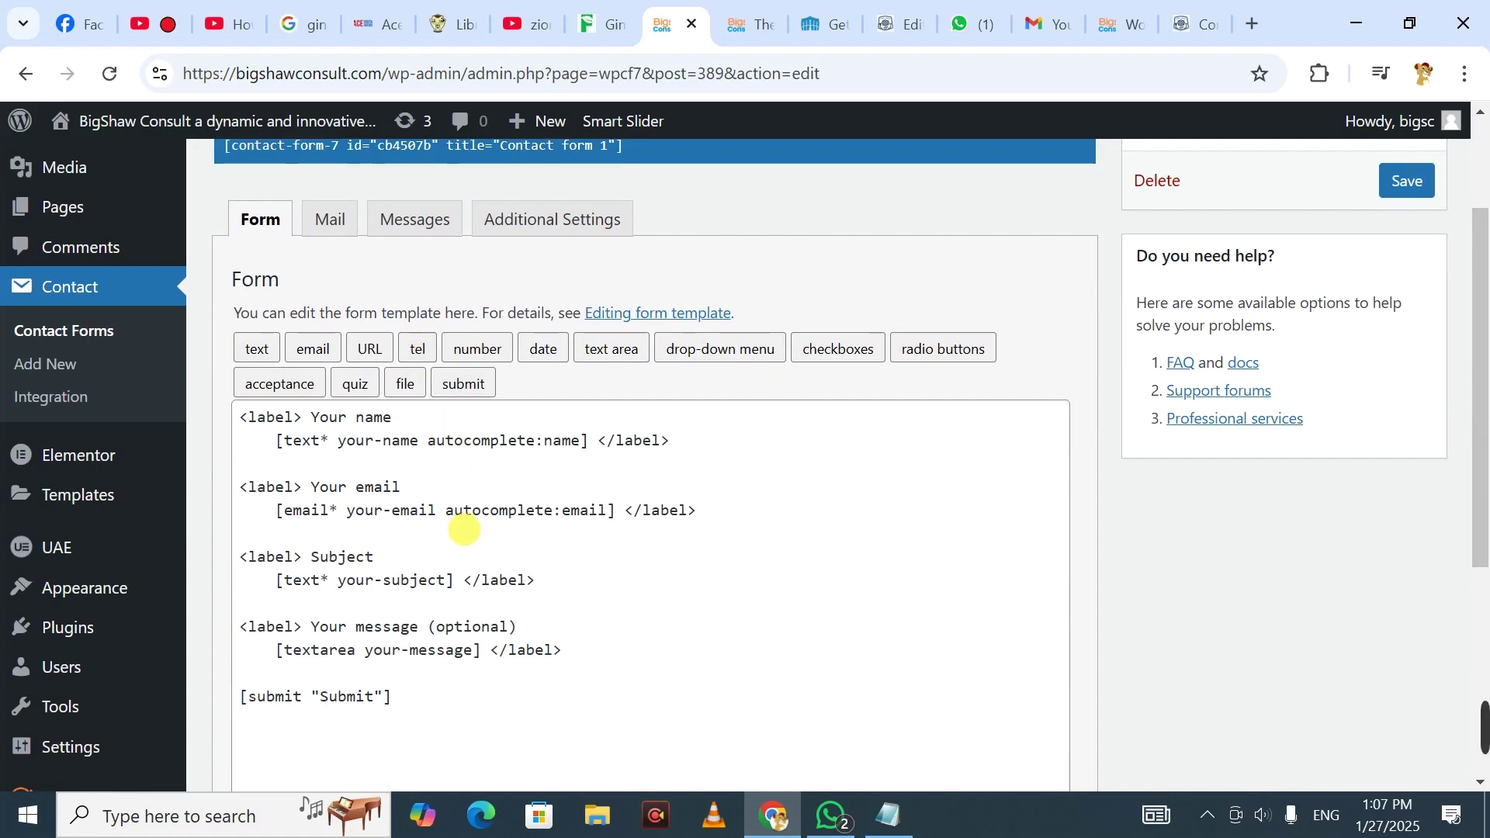
pyautogui.click(335, 221)
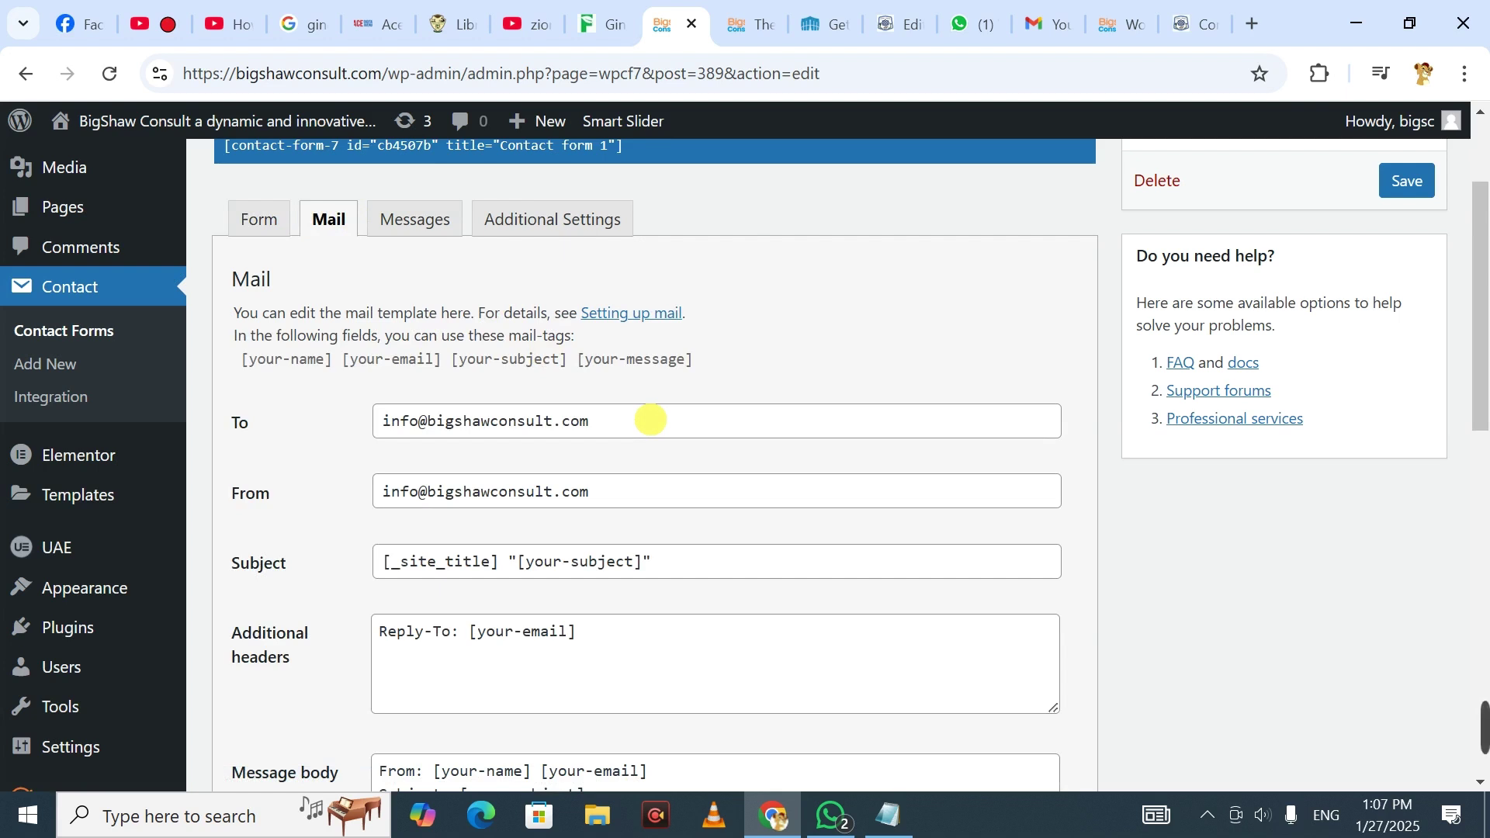
pyautogui.moveTo(1483, 283); pyautogui.dragTo(1485, 343)
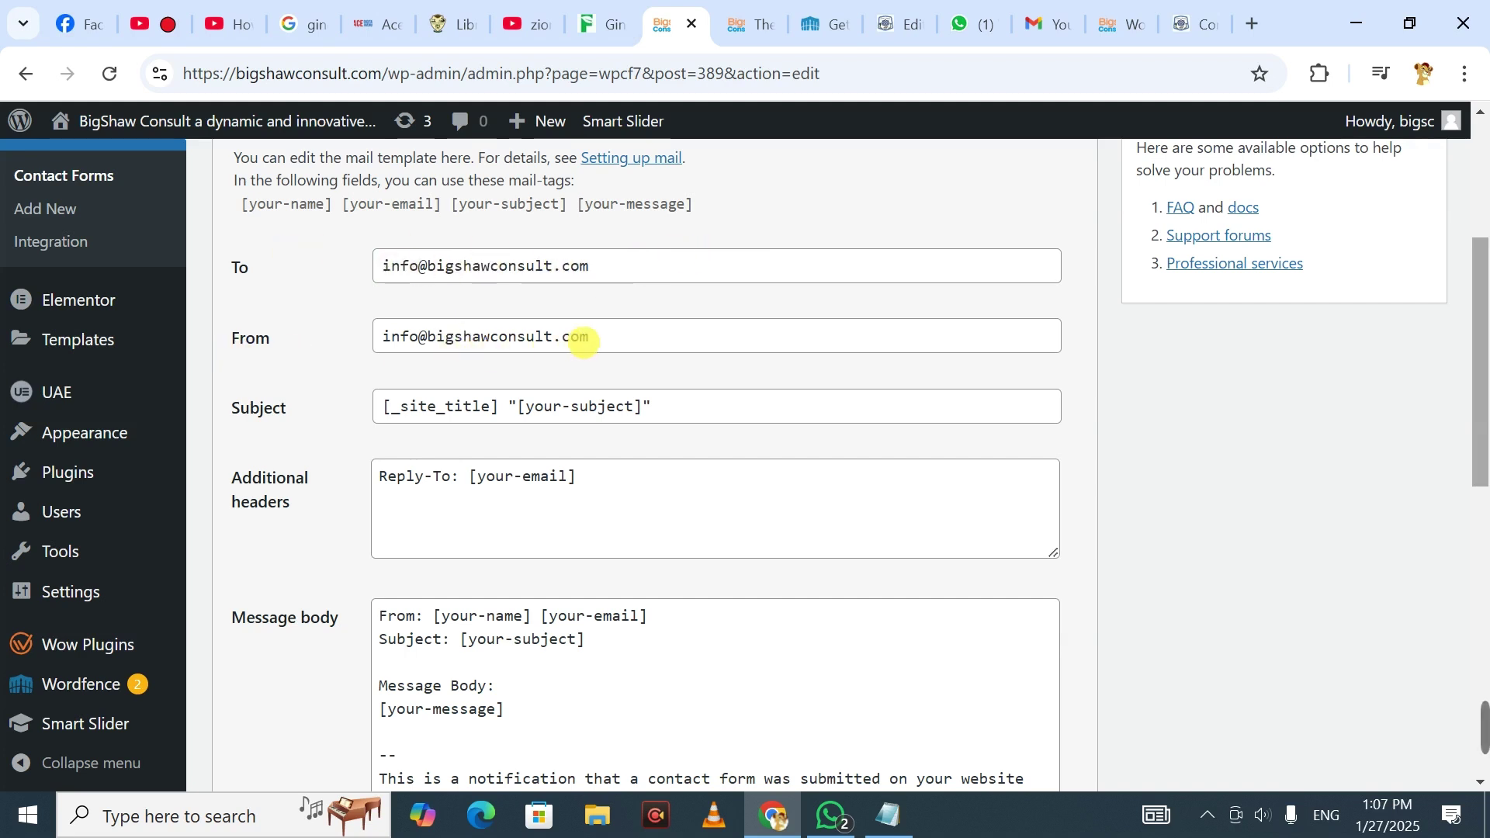
pyautogui.moveTo(1482, 349); pyautogui.dragTo(1486, 497)
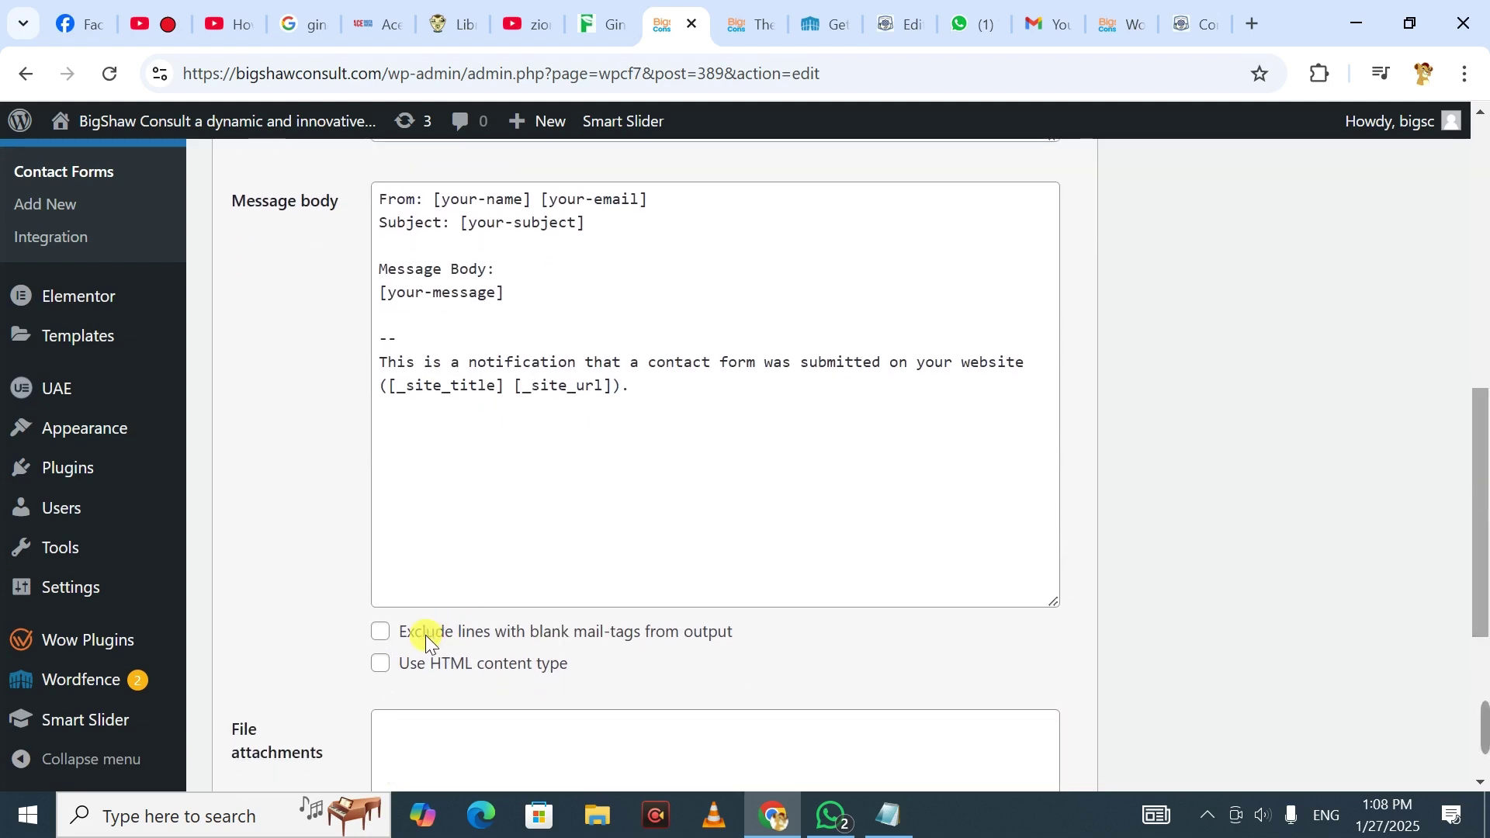
pyautogui.click(383, 665)
pyautogui.moveTo(1486, 512); pyautogui.dragTo(1487, 650)
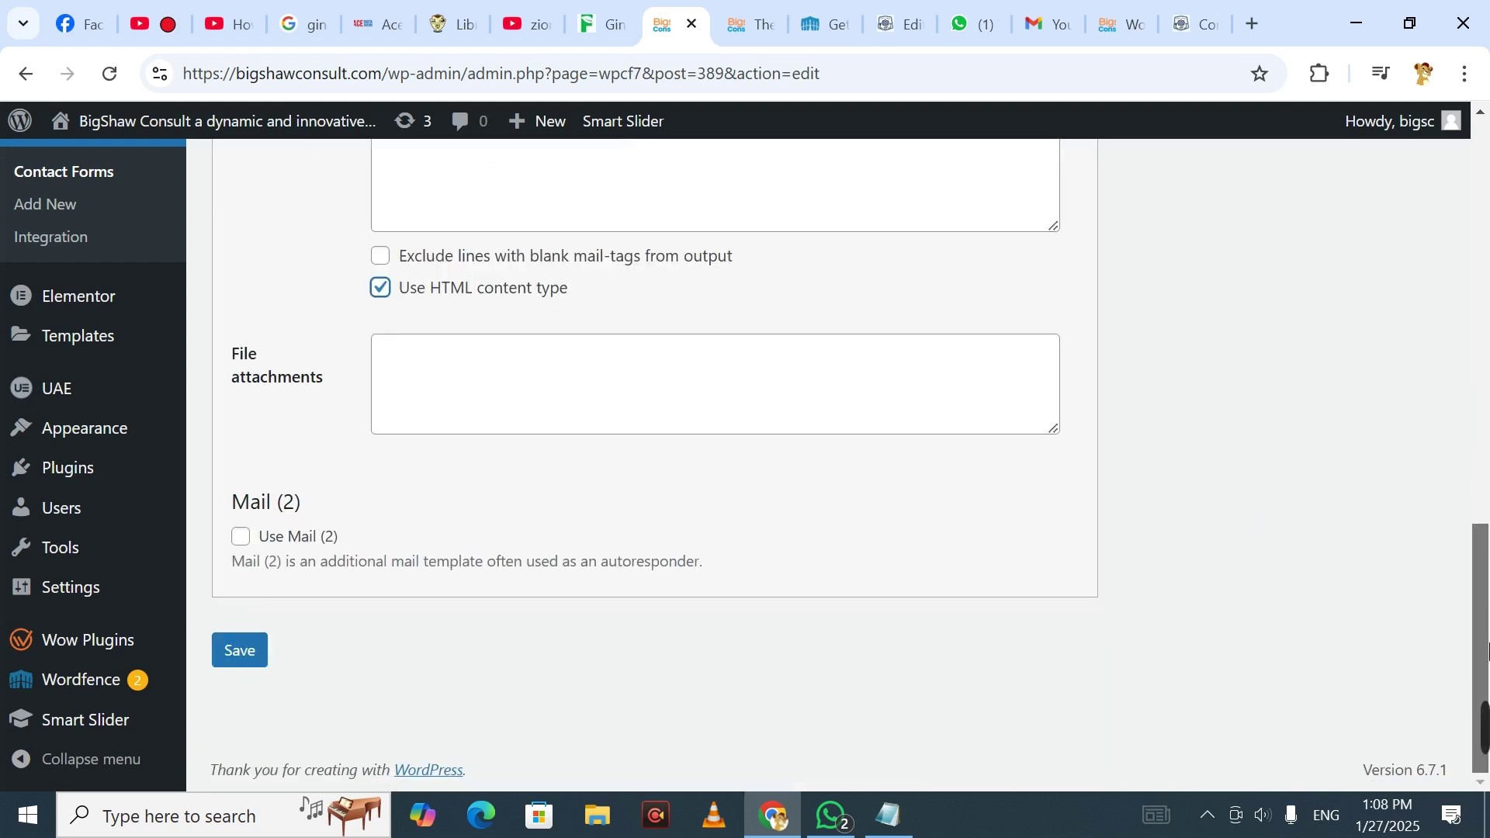
pyautogui.click(235, 650)
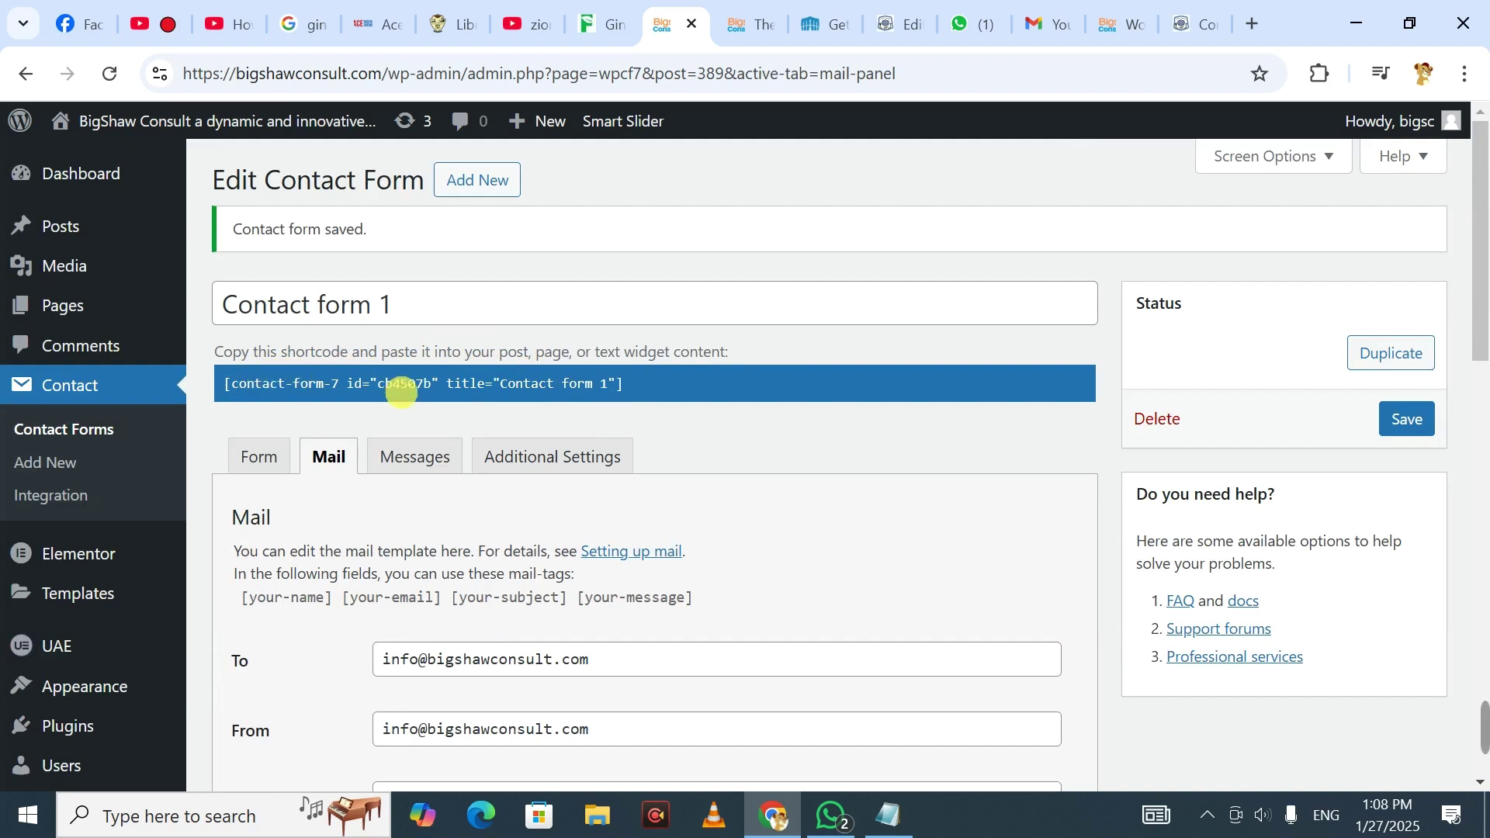
# - Visit the live site's Contact Us page and open that page for editing in Elementor
pyautogui.click(733, 22)
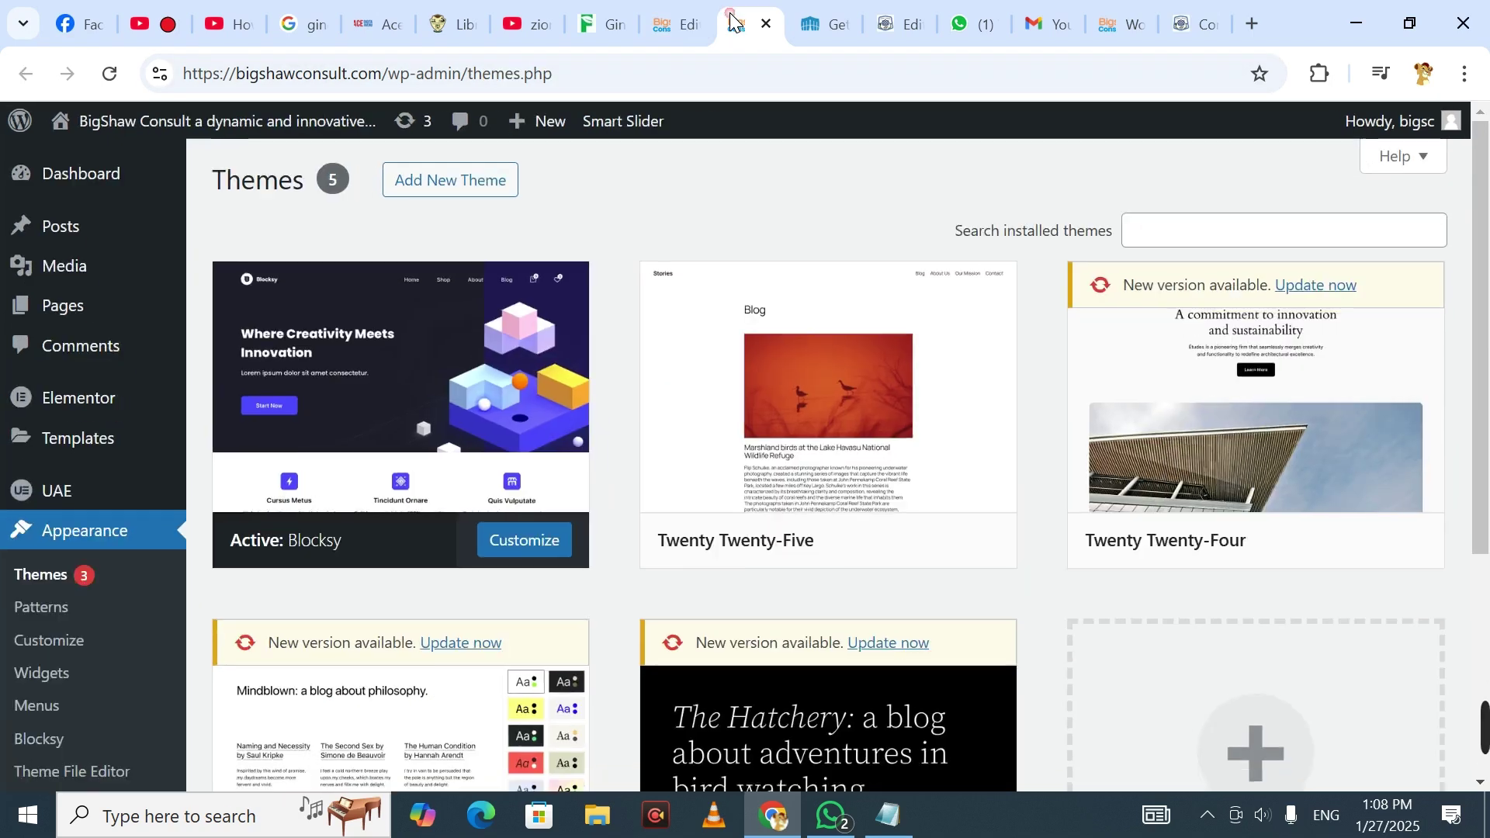
pyautogui.moveTo(86, 120)
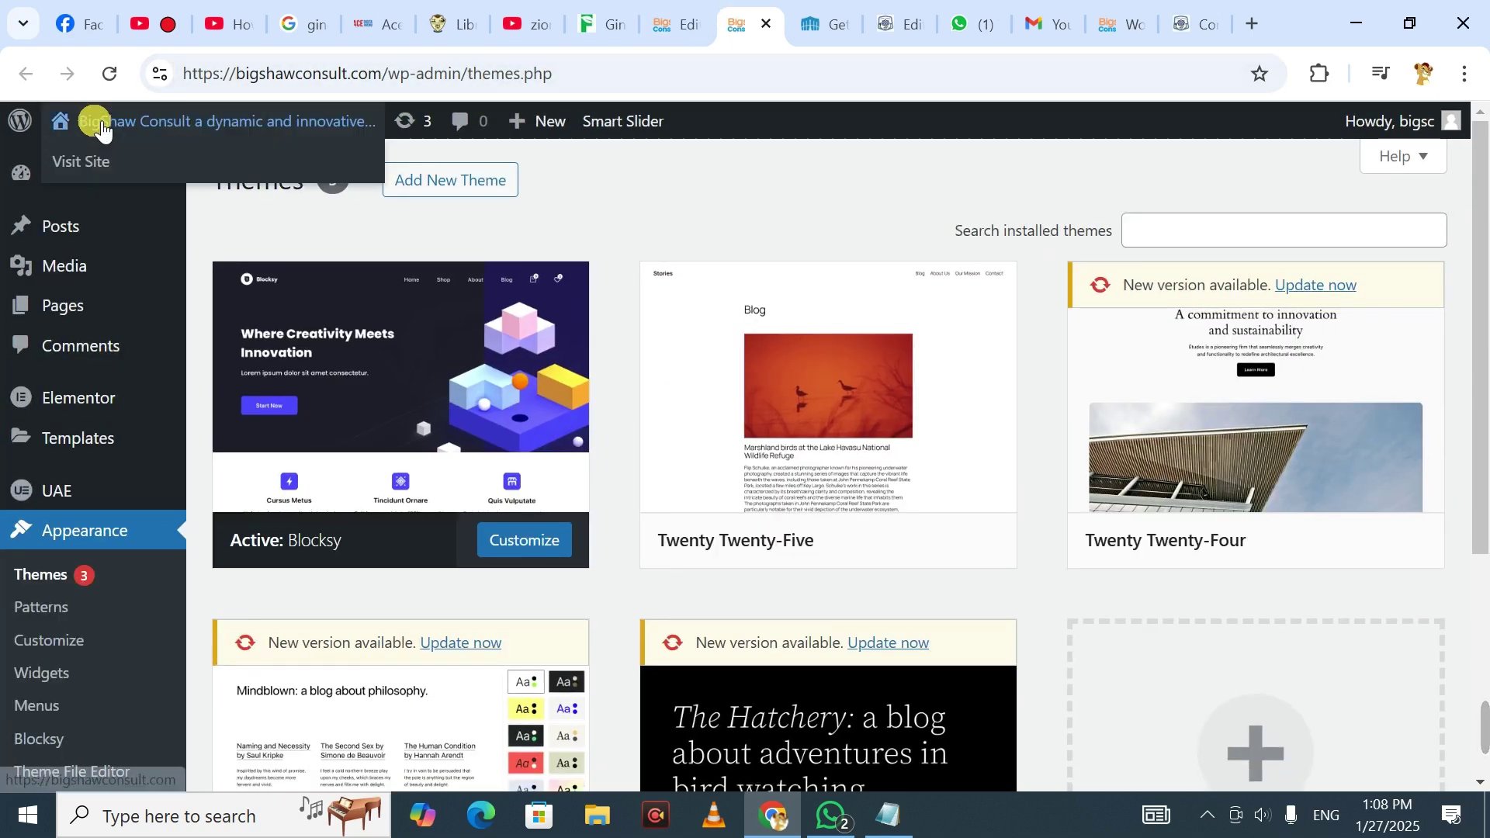
pyautogui.click(90, 172)
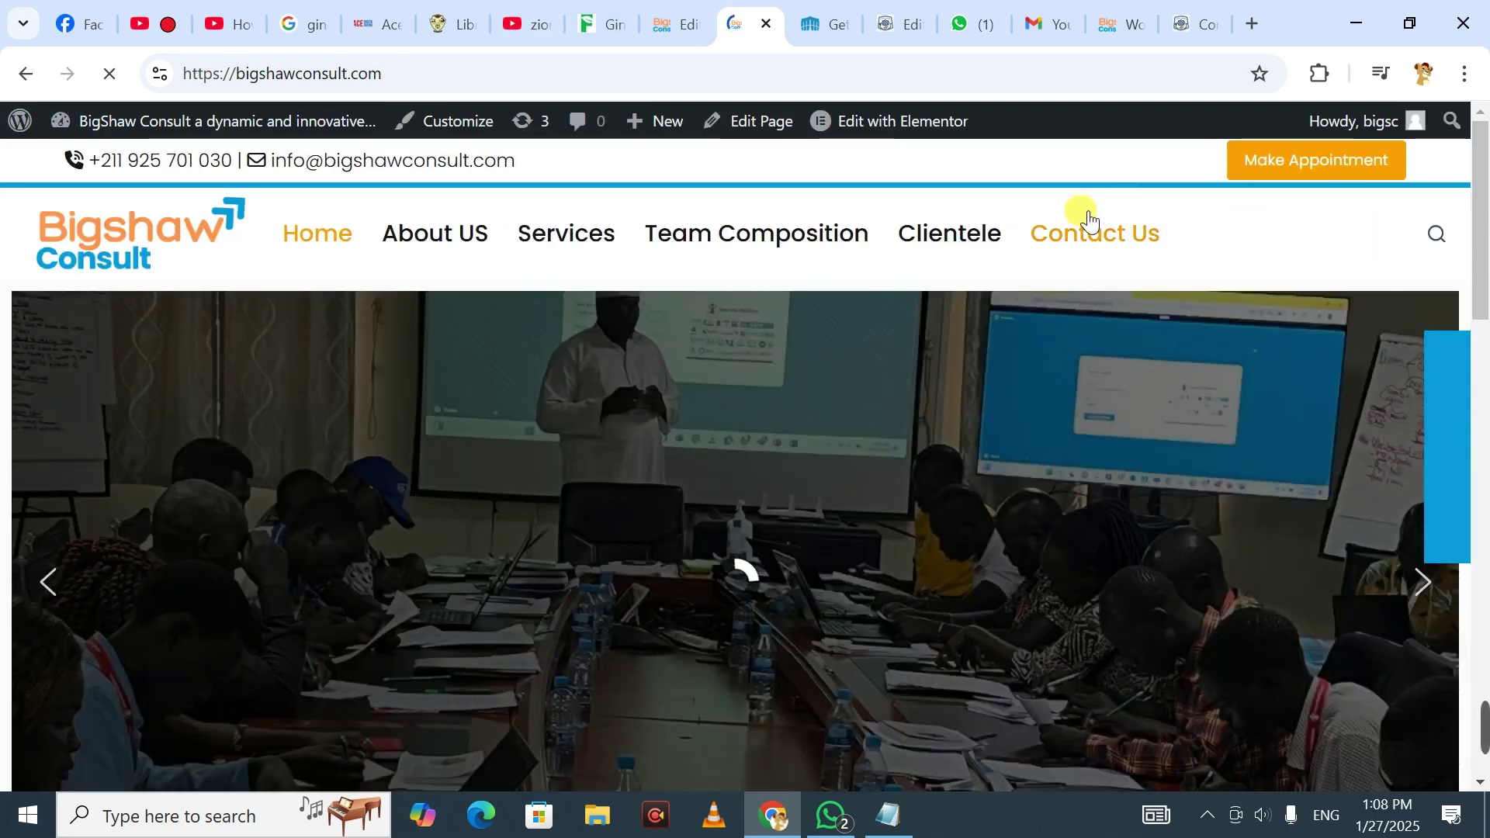
pyautogui.click(1077, 235)
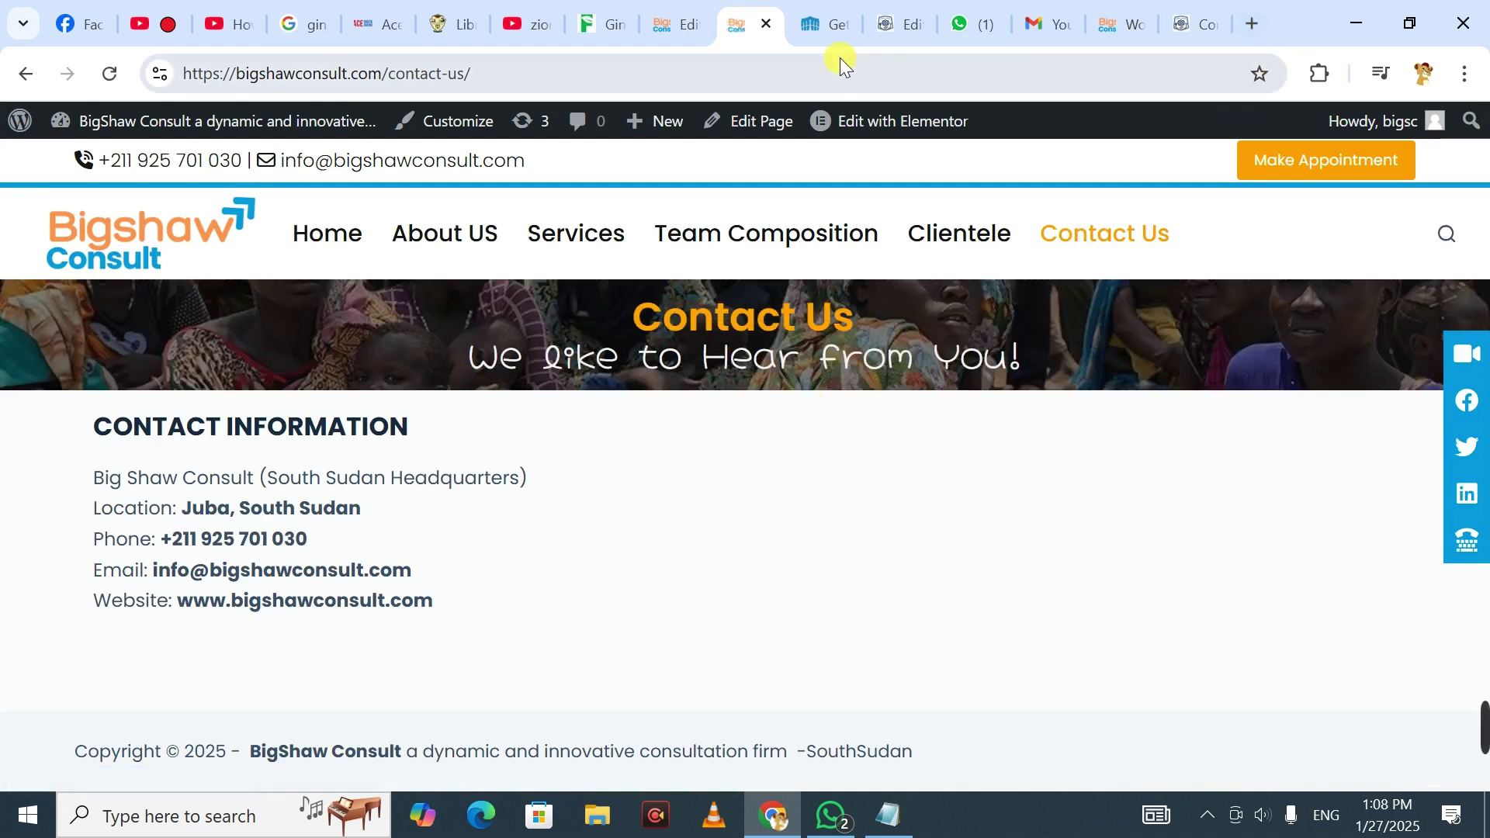
pyautogui.moveTo(873, 118)
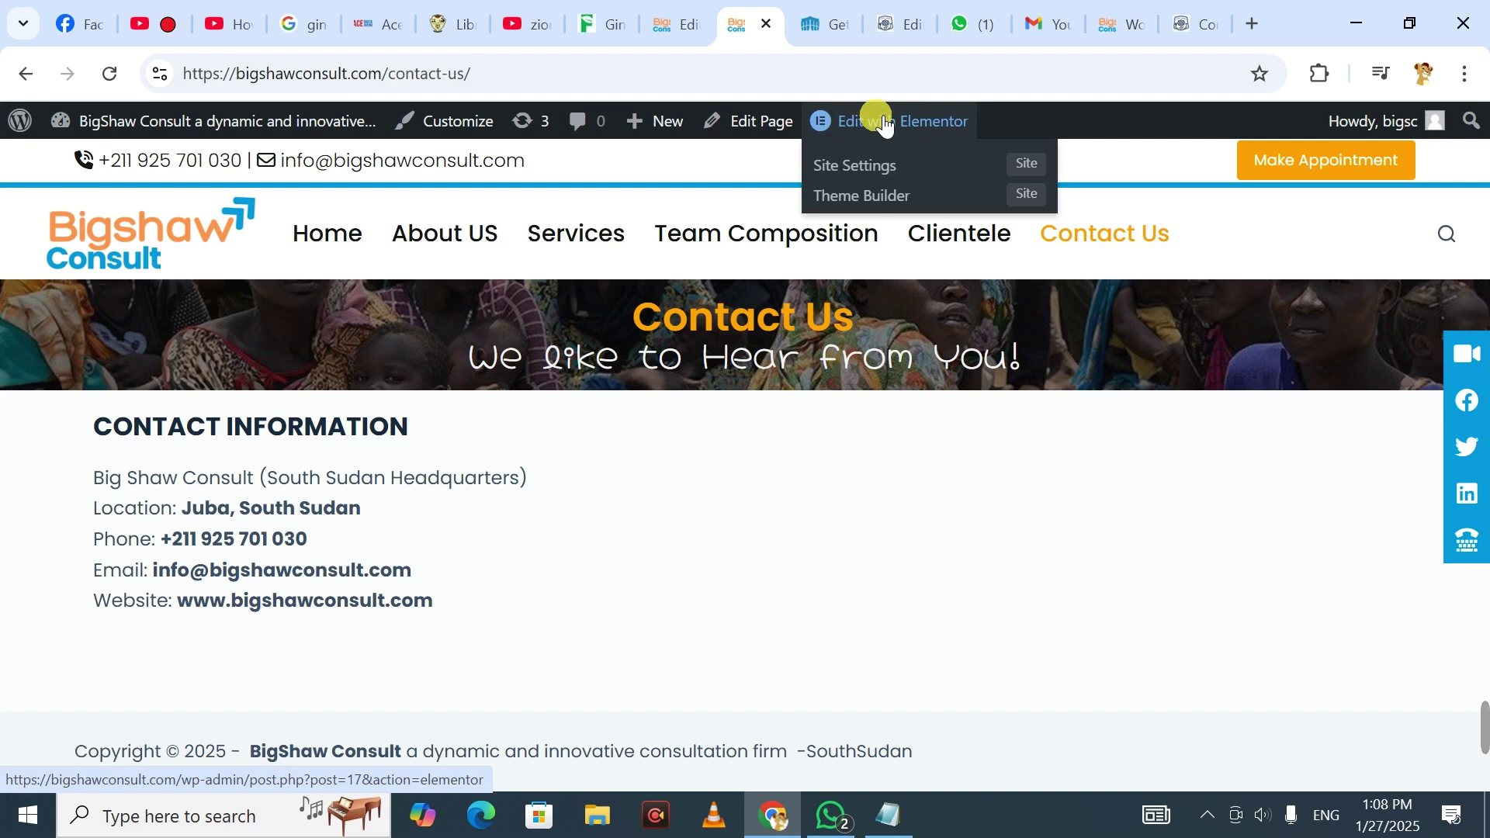
pyautogui.click(880, 122)
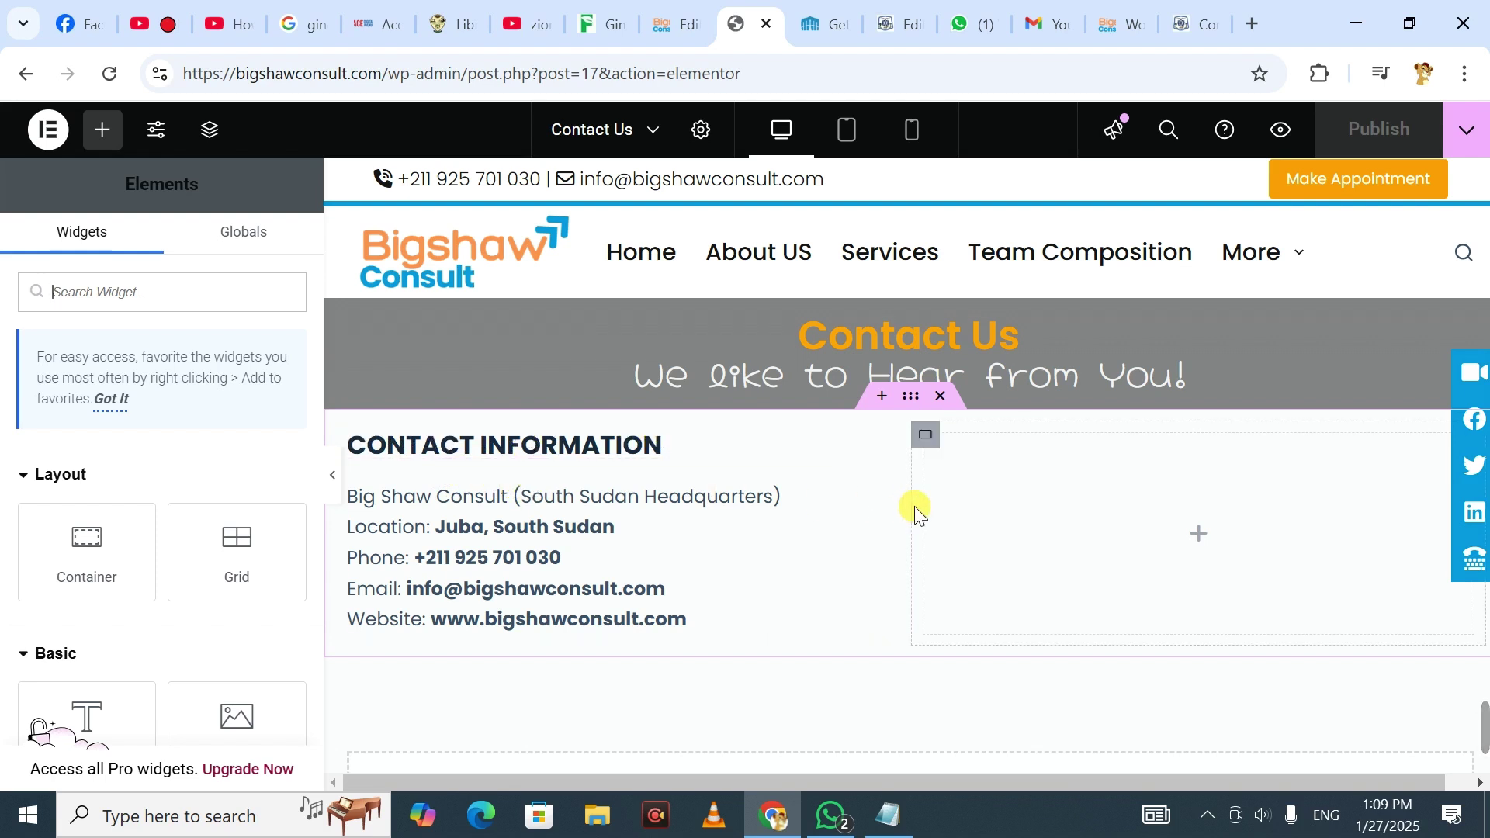
# - Widen the empty column beside the contact information slightly and add a Shortcode widget to it
pyautogui.moveTo(915, 508); pyautogui.dragTo(881, 510)
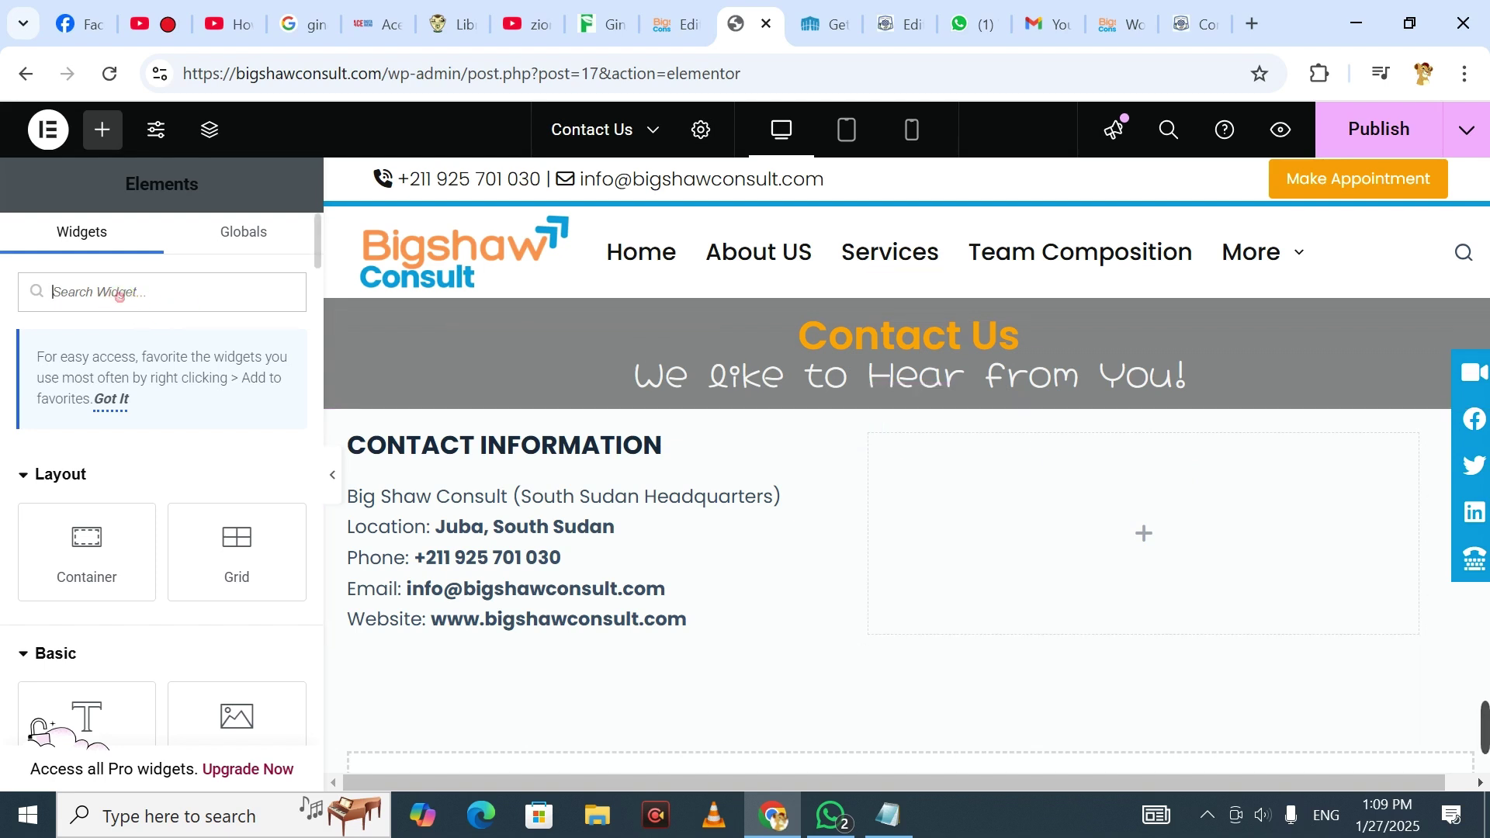
pyautogui.click(119, 294)
pyautogui.write('short')
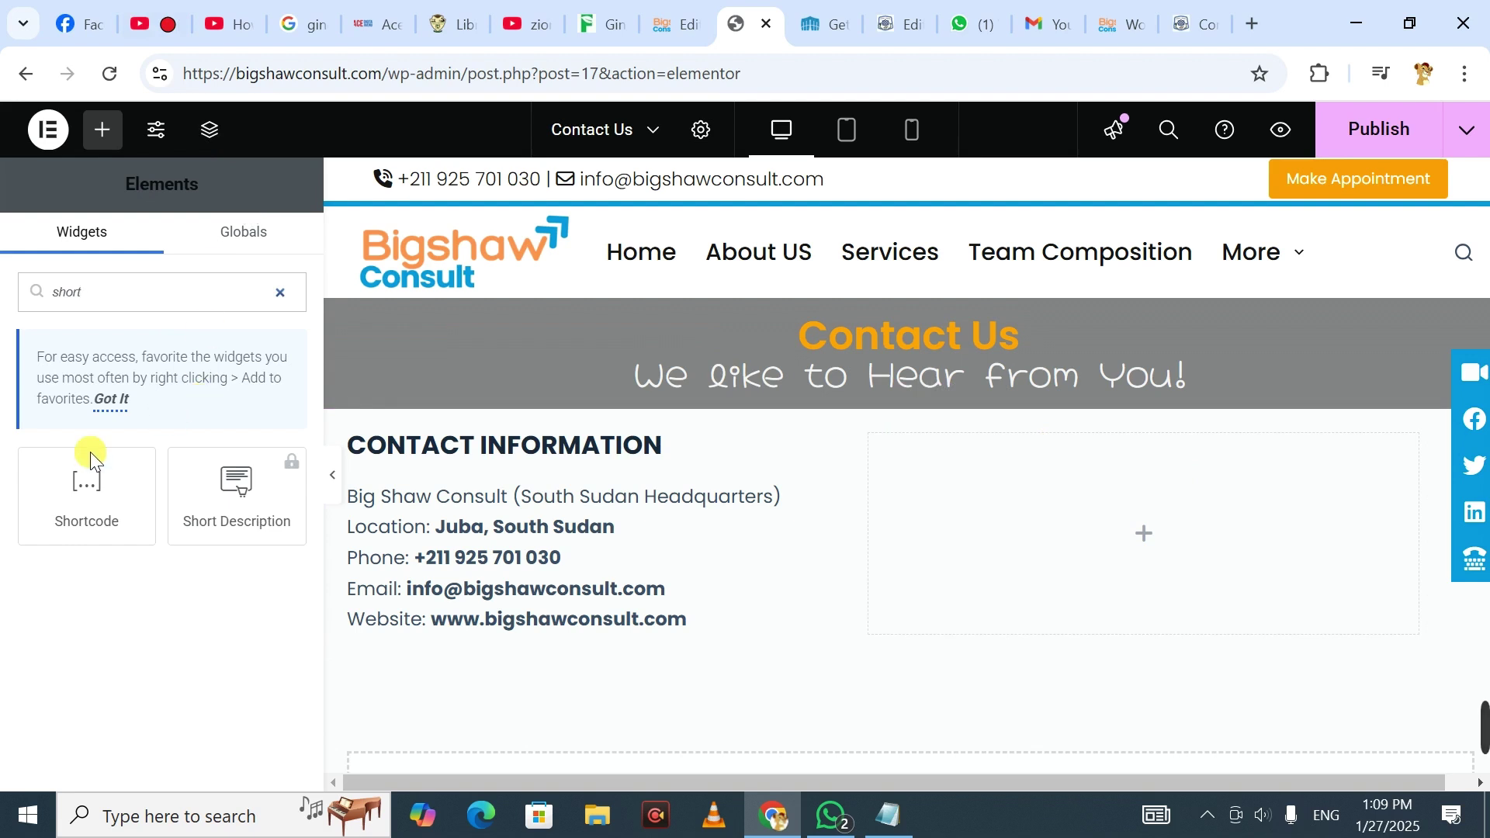
pyautogui.moveTo(83, 503); pyautogui.dragTo(1064, 515)
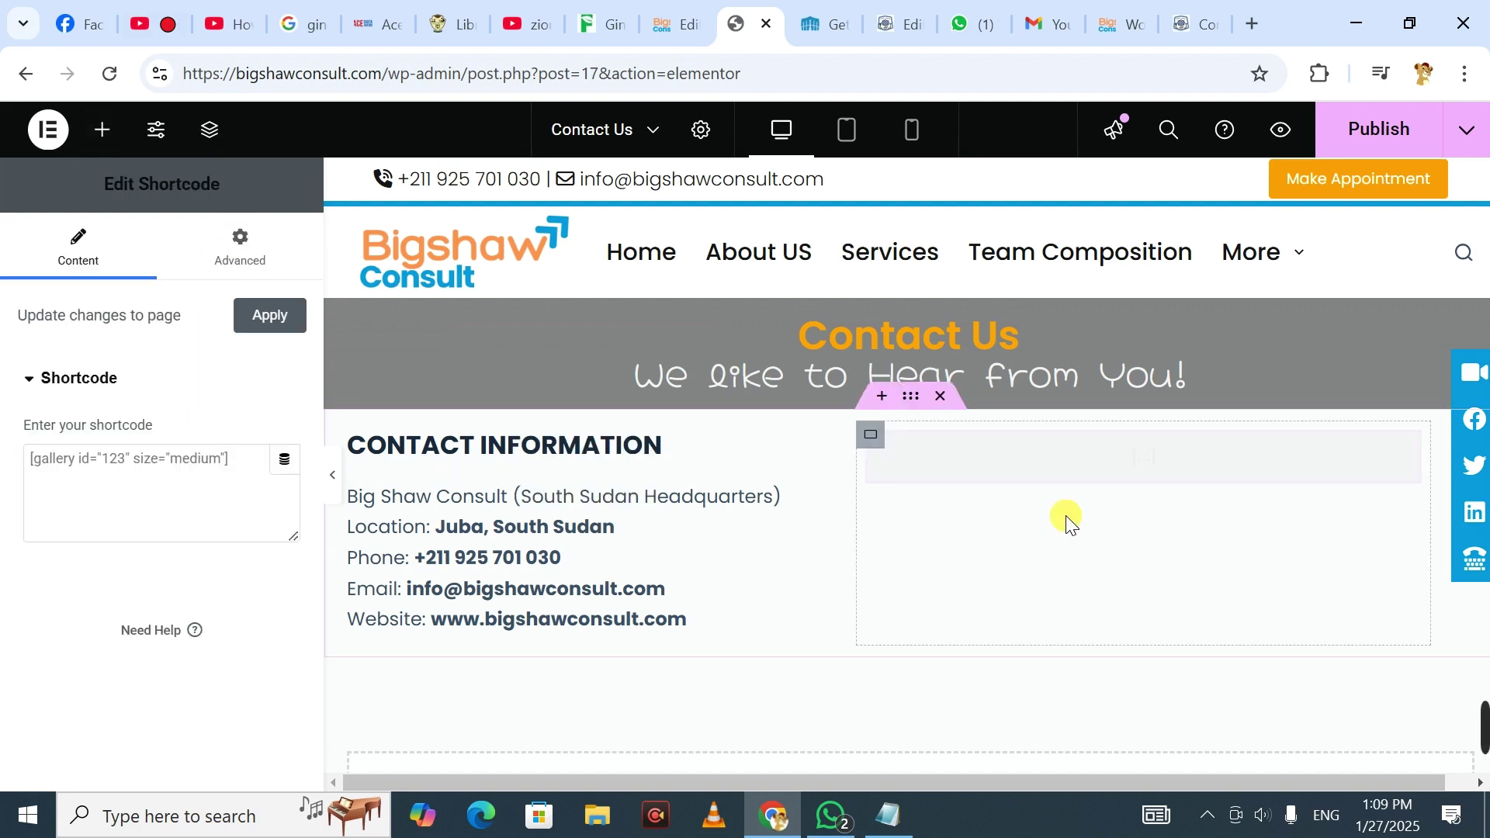
# - Copy the shortcode of "Contact form 1" into the Shortcode widget on the Contact Us page and publish the page
pyautogui.click(673, 19)
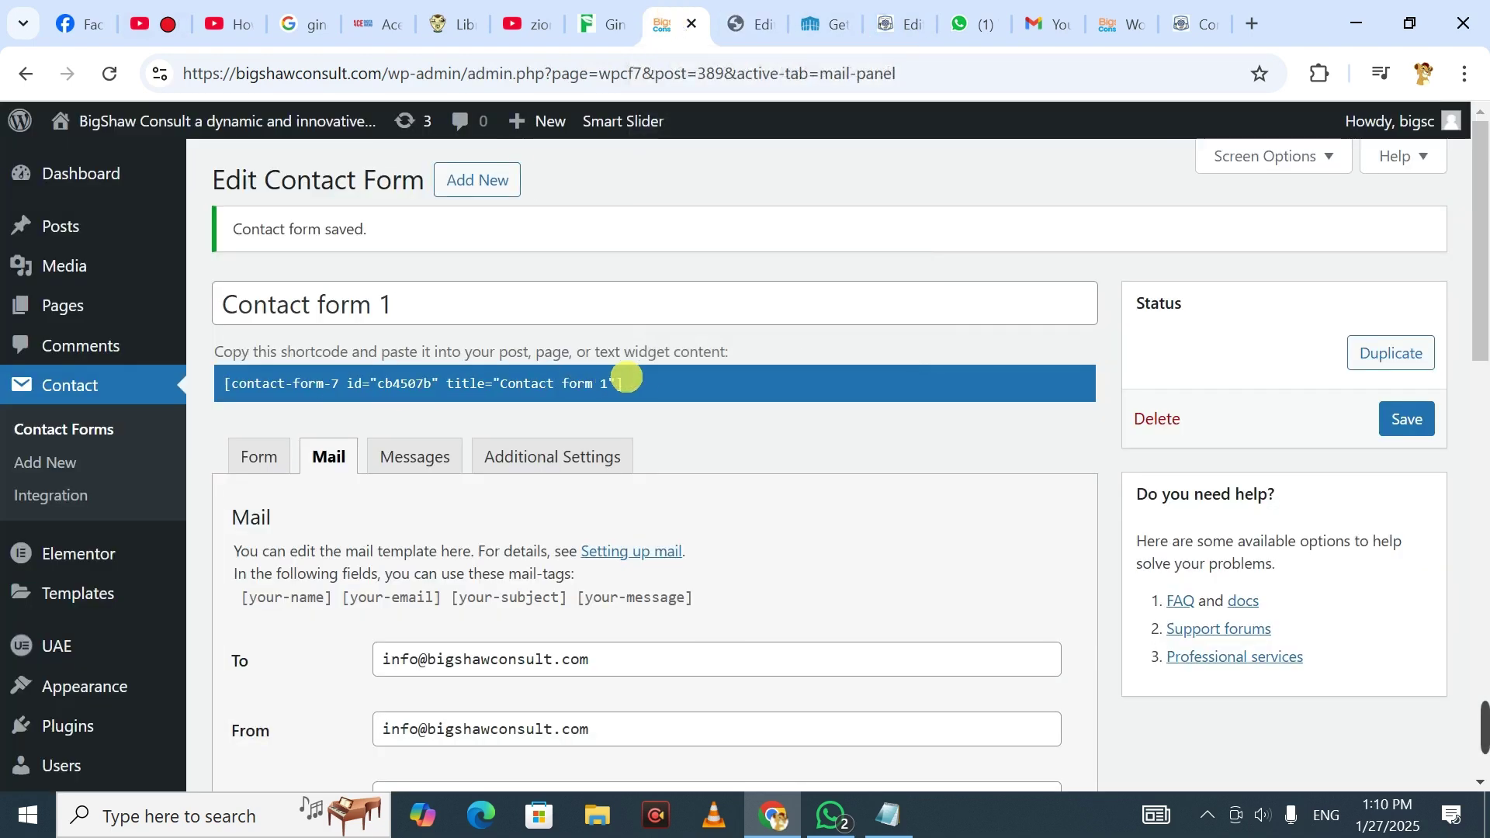
pyautogui.click(634, 380)
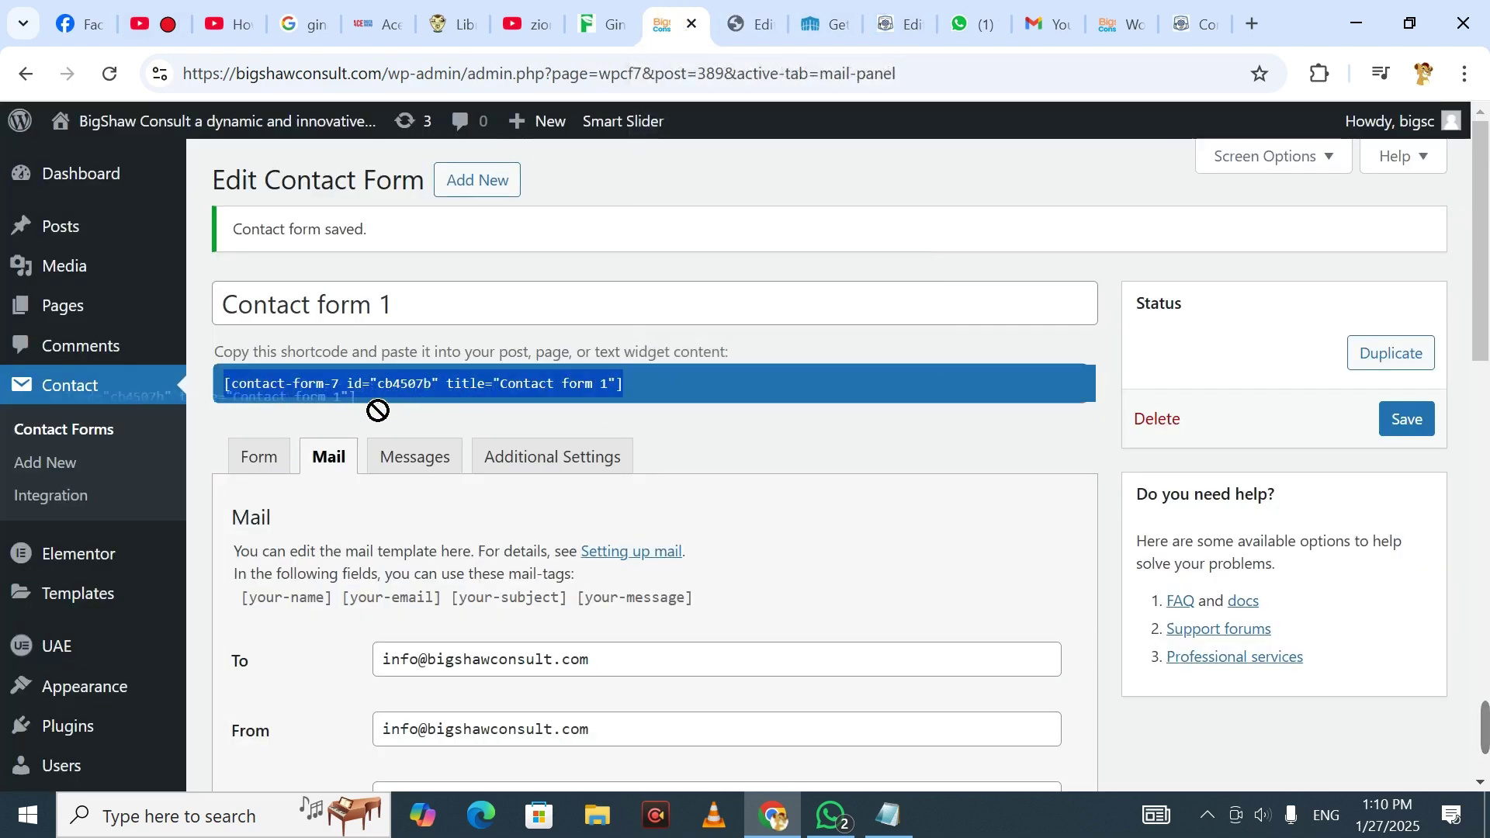
pyautogui.rightClick(371, 379)
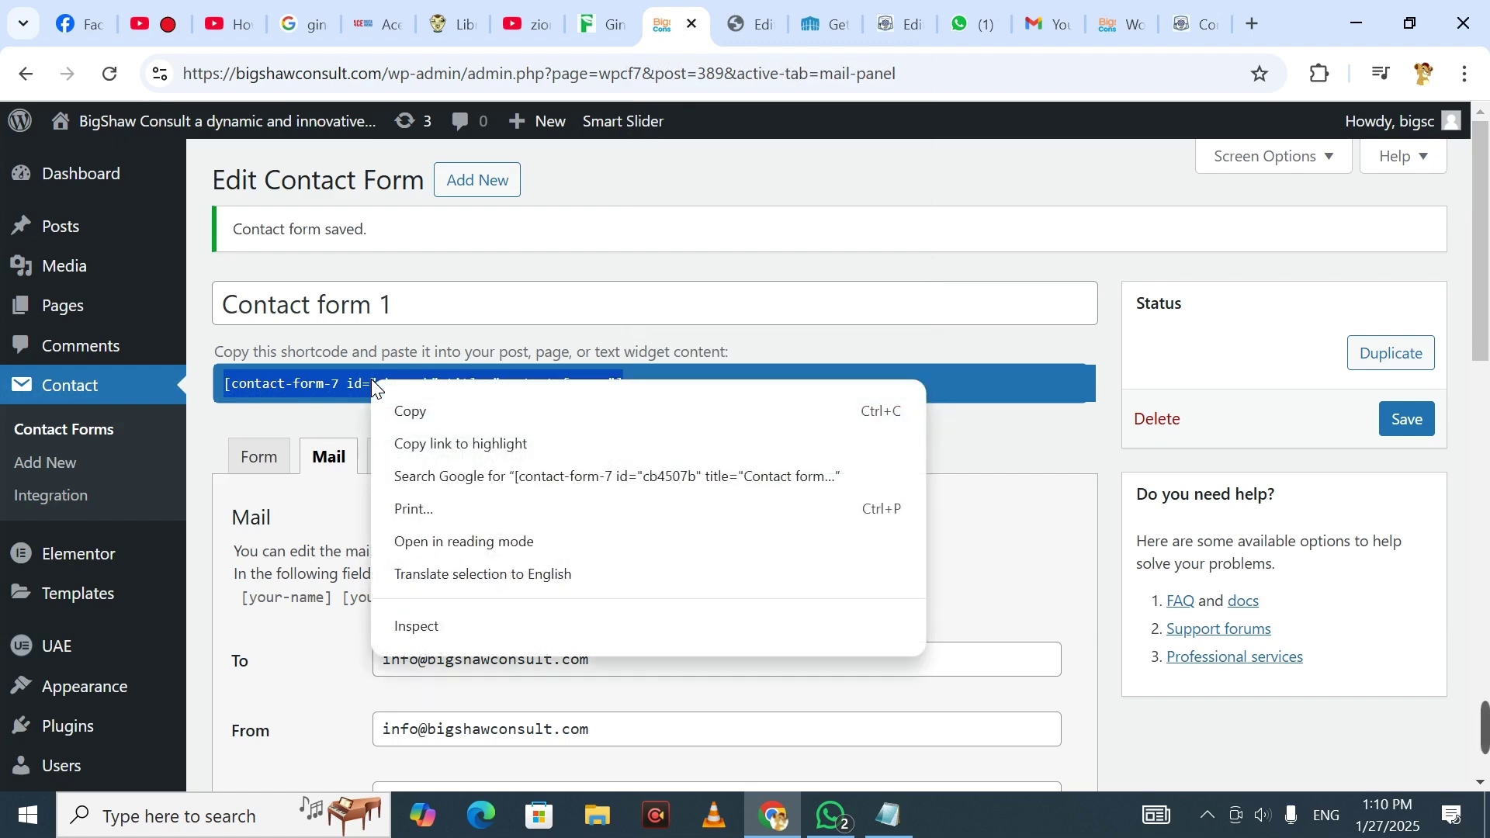
pyautogui.click(449, 408)
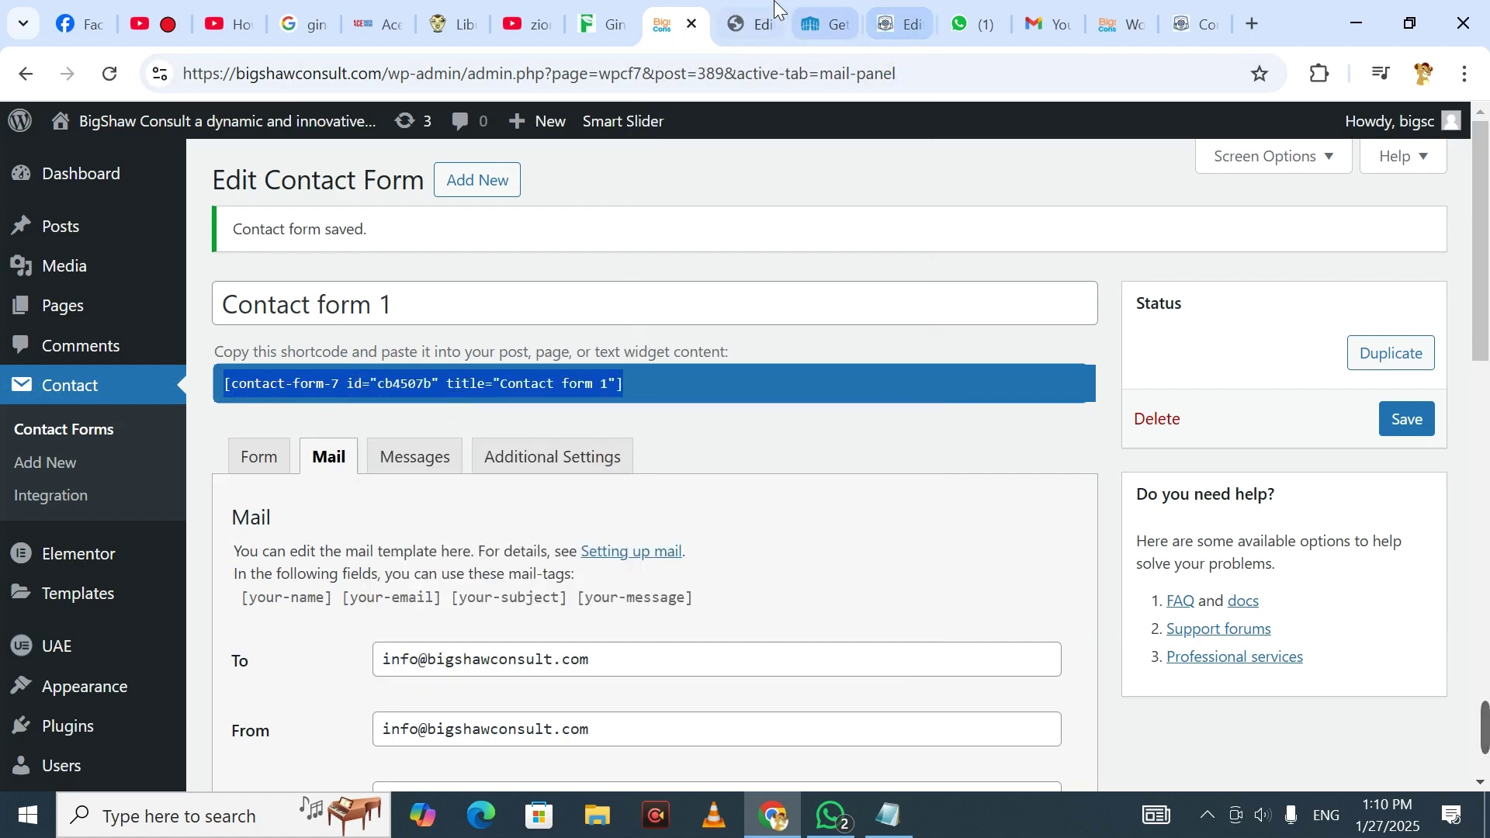
pyautogui.click(749, 24)
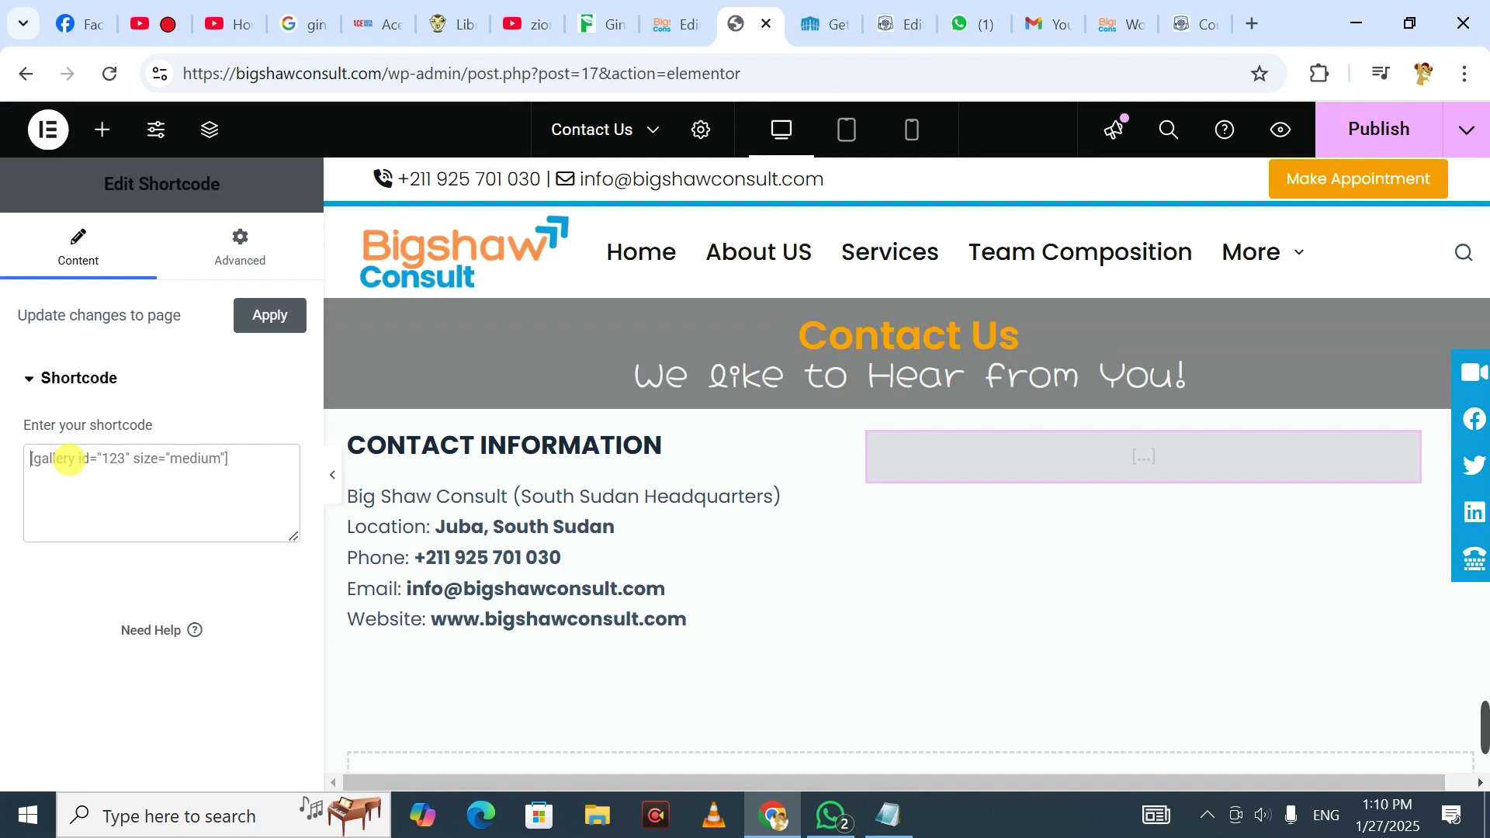
pyautogui.hotkey('ctrl', 'v')
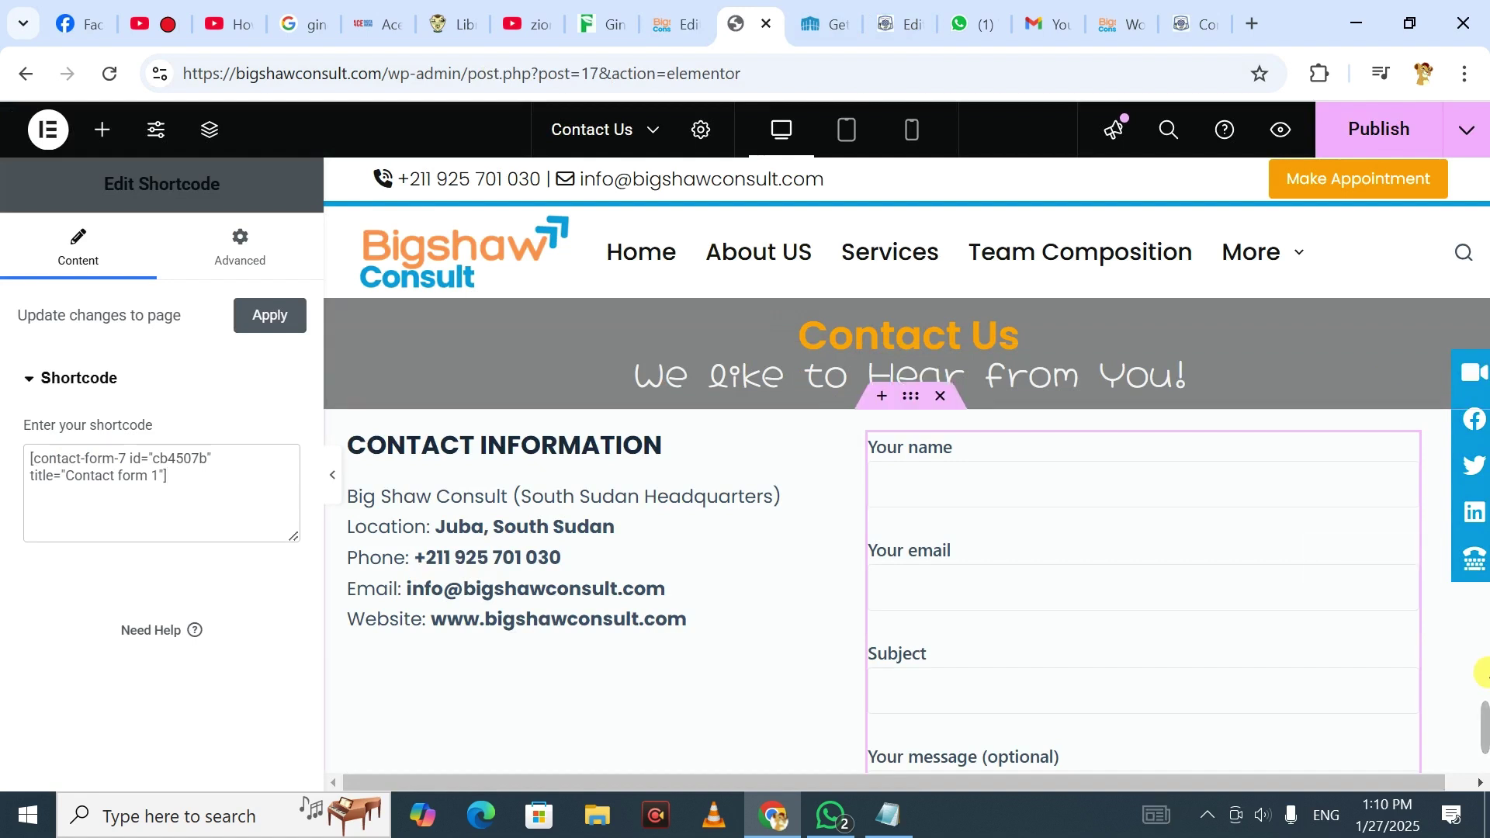
pyautogui.moveTo(1484, 712)
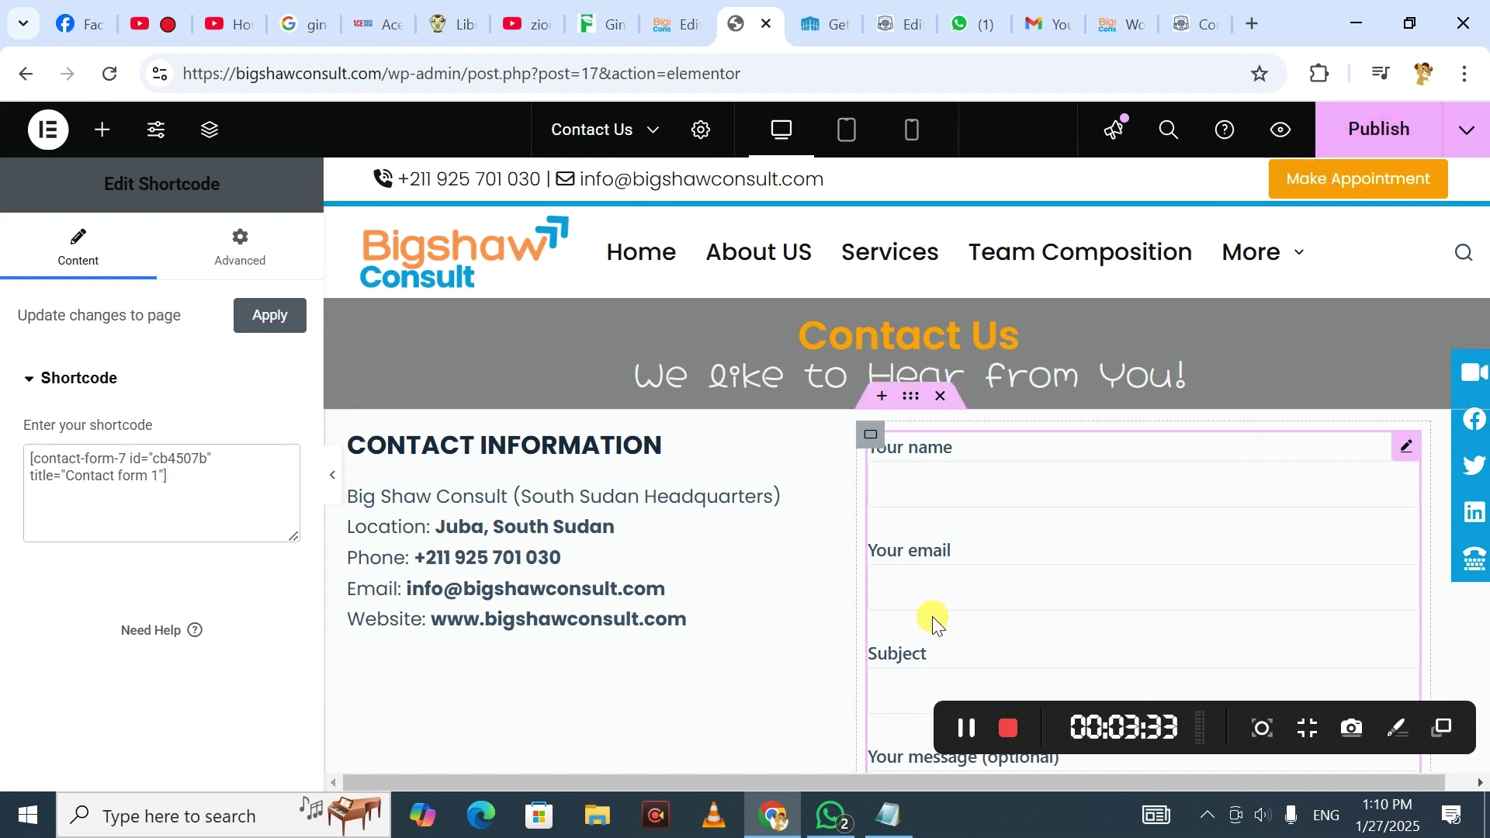
pyautogui.click(1374, 132)
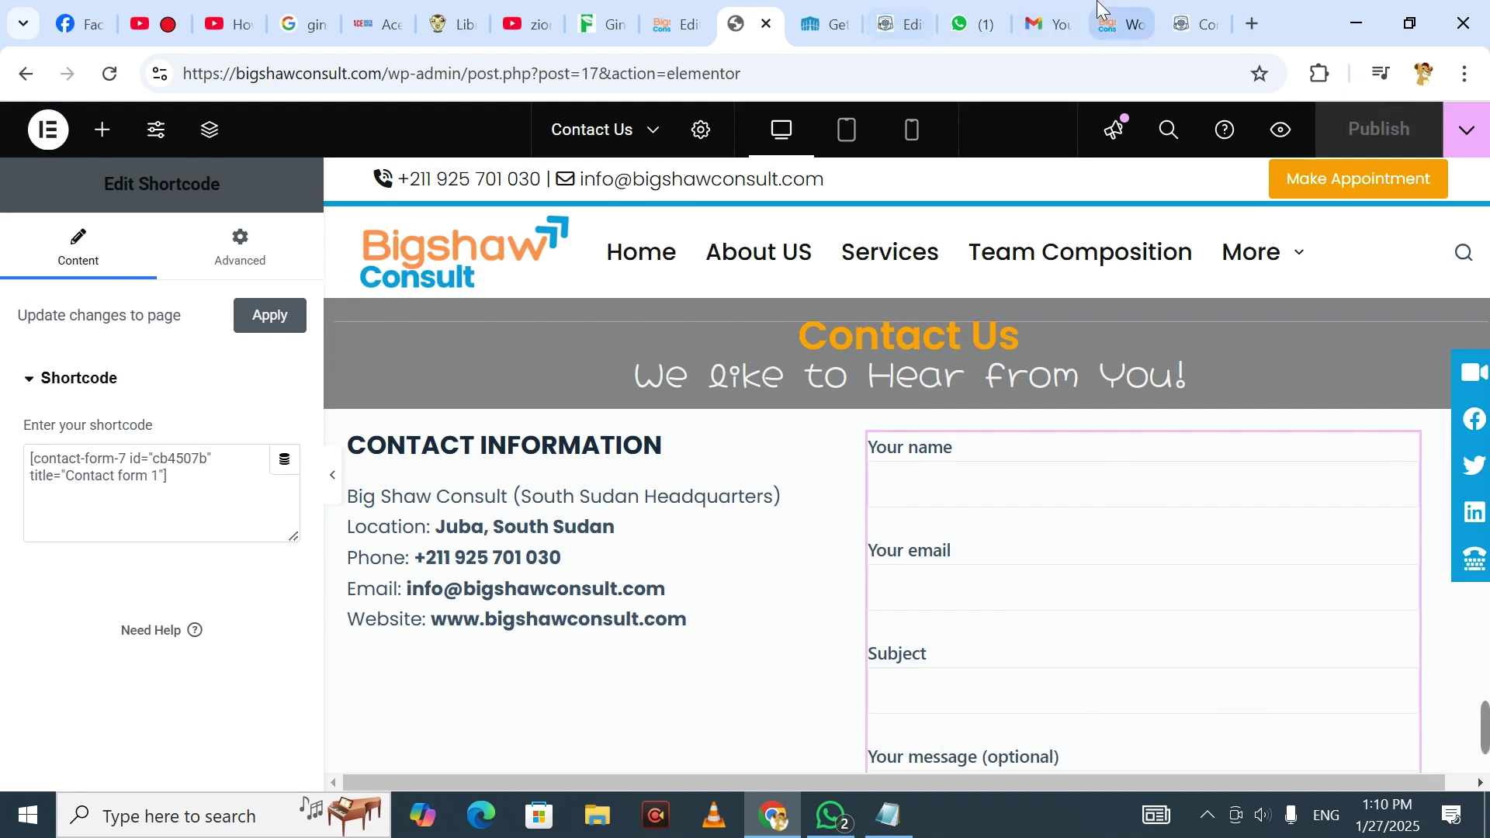
# - Load bigshawconsult.com in a new browser tab and examine the contact form on its Contact Us page
pyautogui.click(1117, 18)
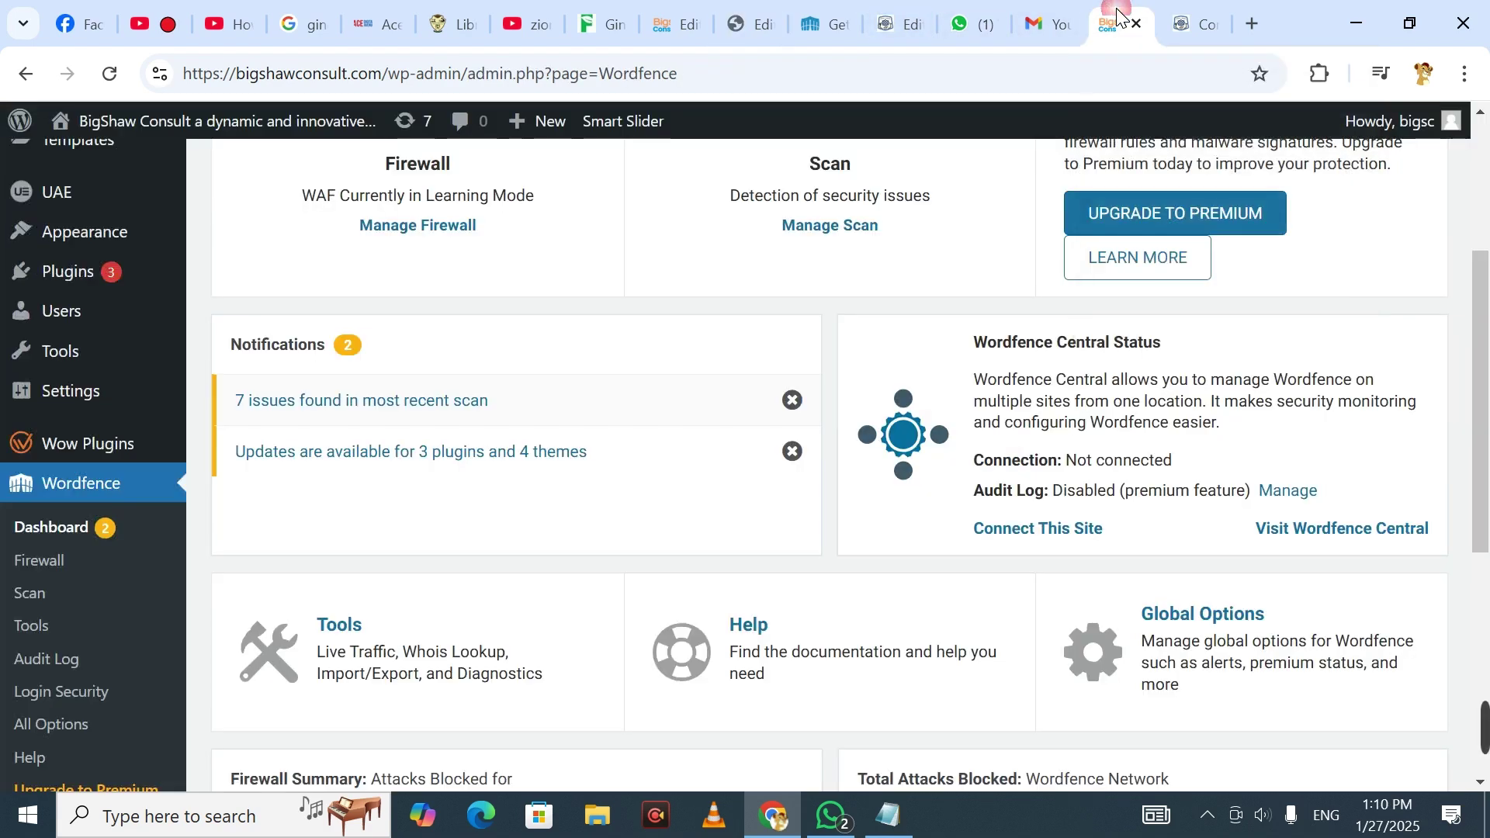
pyautogui.click(1260, 16)
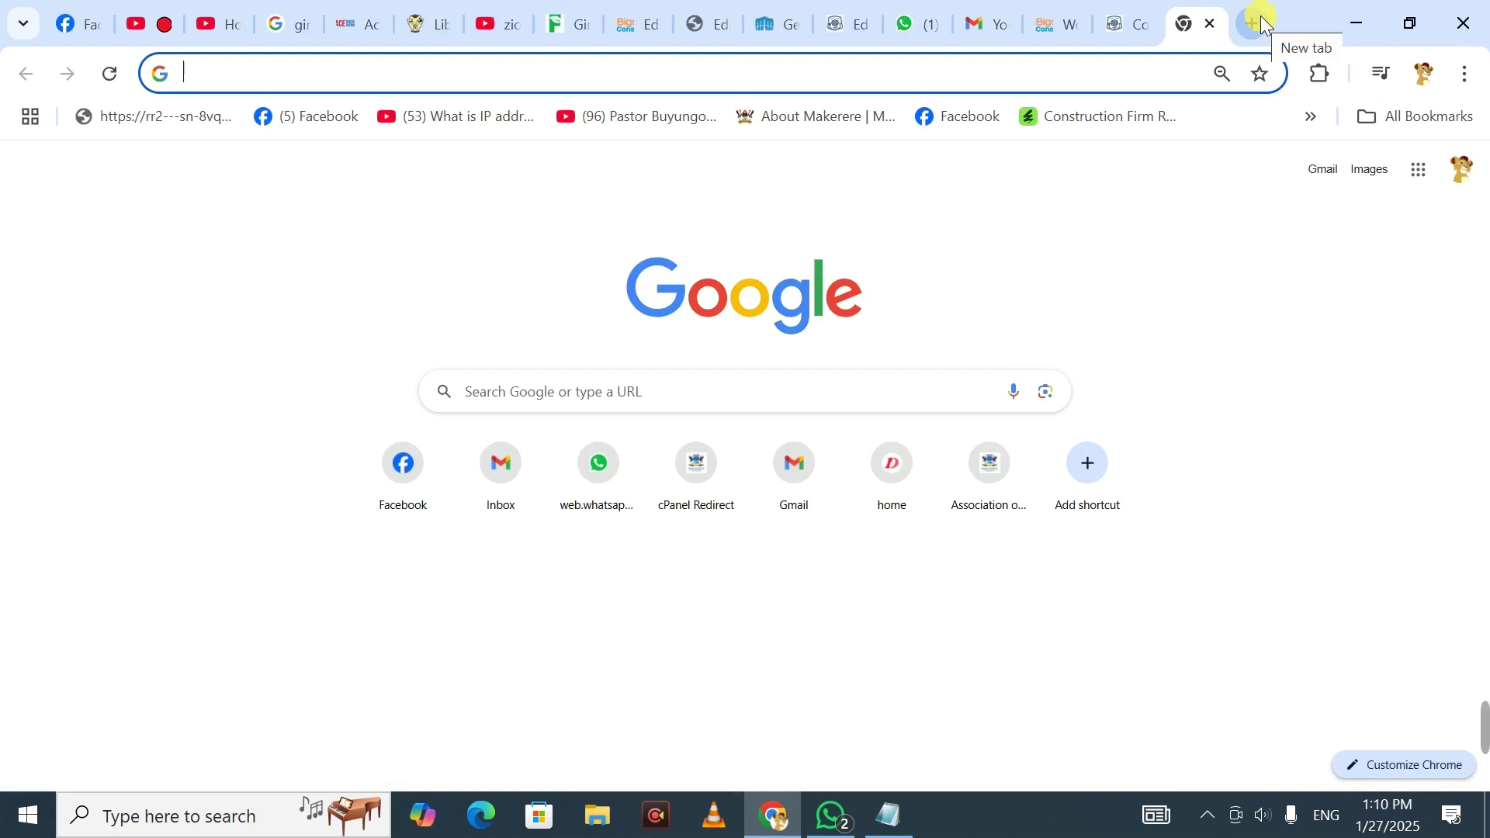
pyautogui.write('bigshawconsult.com')
pyautogui.press('Return')
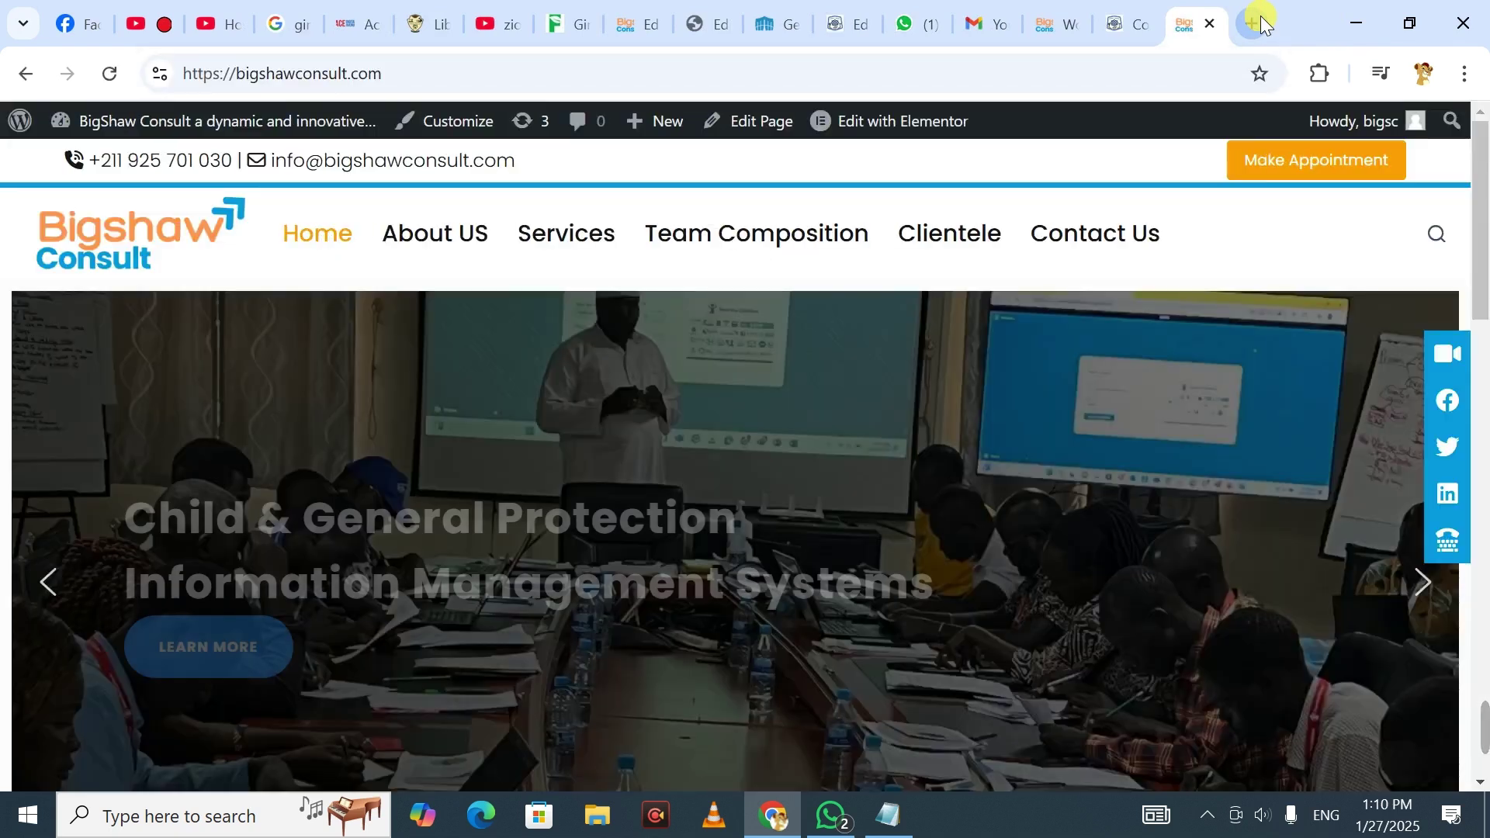
pyautogui.click(1114, 236)
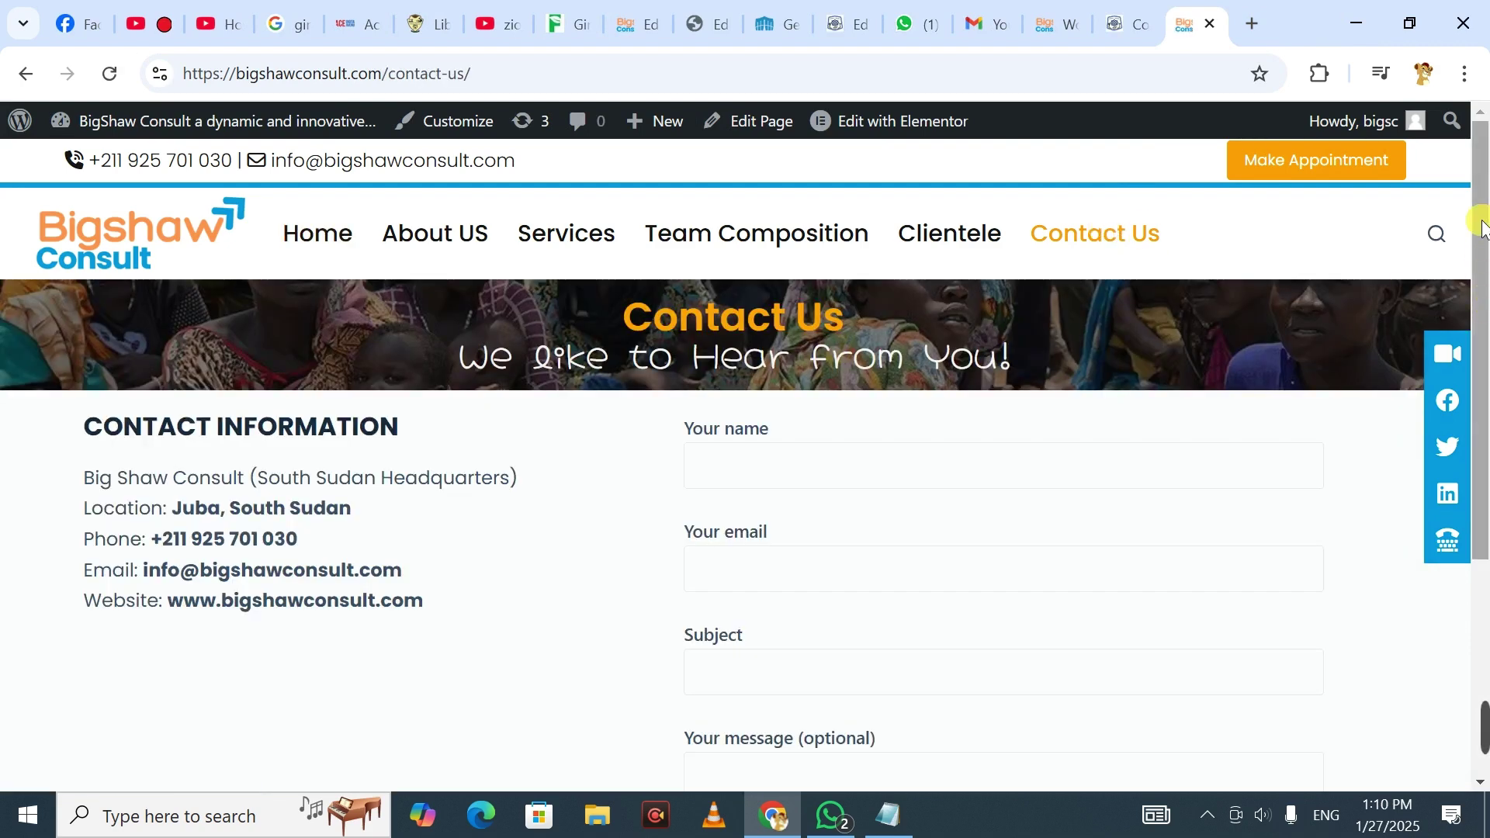
pyautogui.moveTo(1486, 210); pyautogui.dragTo(1486, 242)
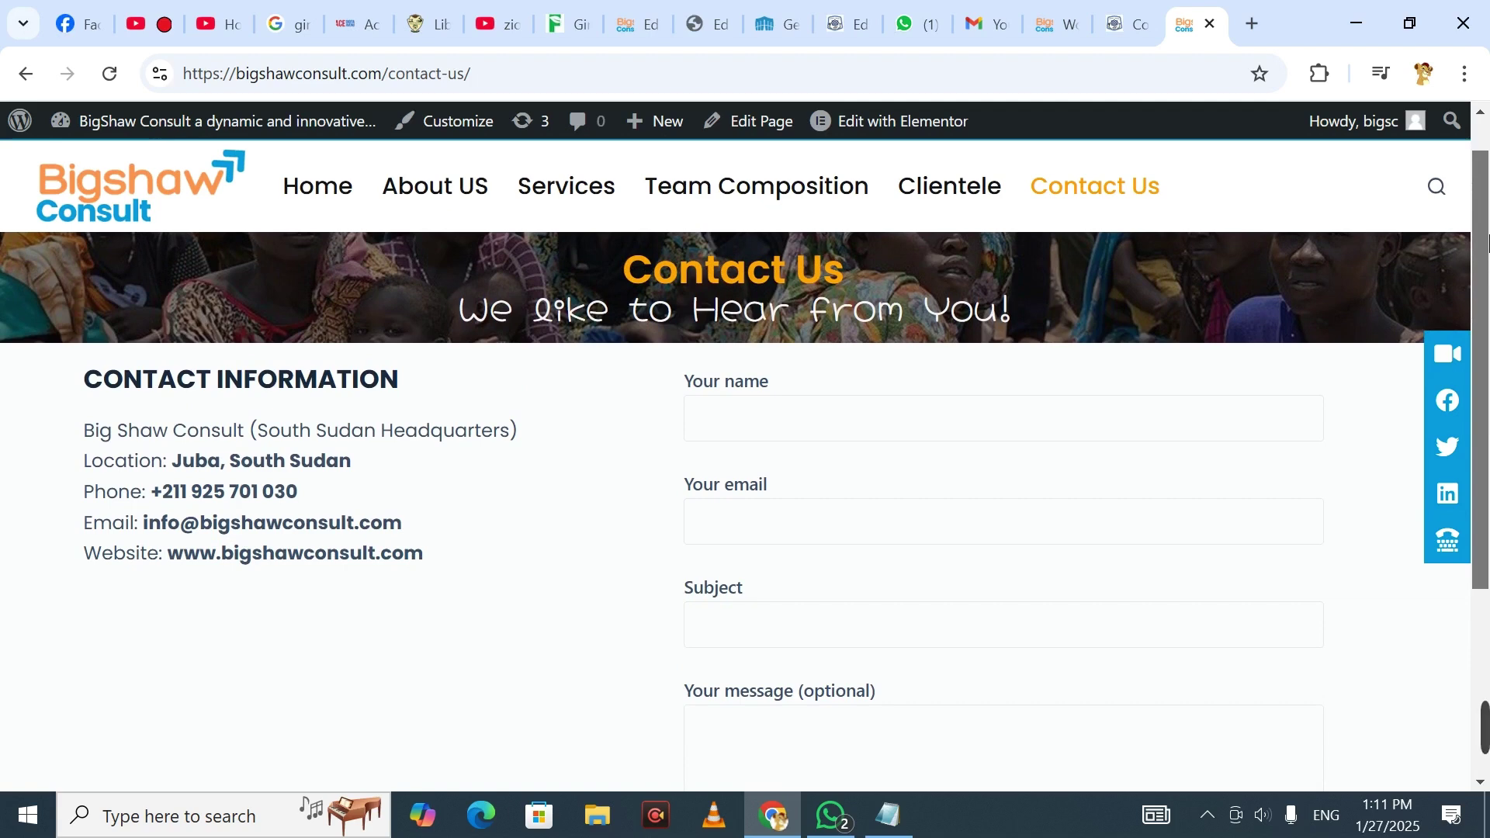
pyautogui.moveTo(1485, 243); pyautogui.dragTo(1486, 341)
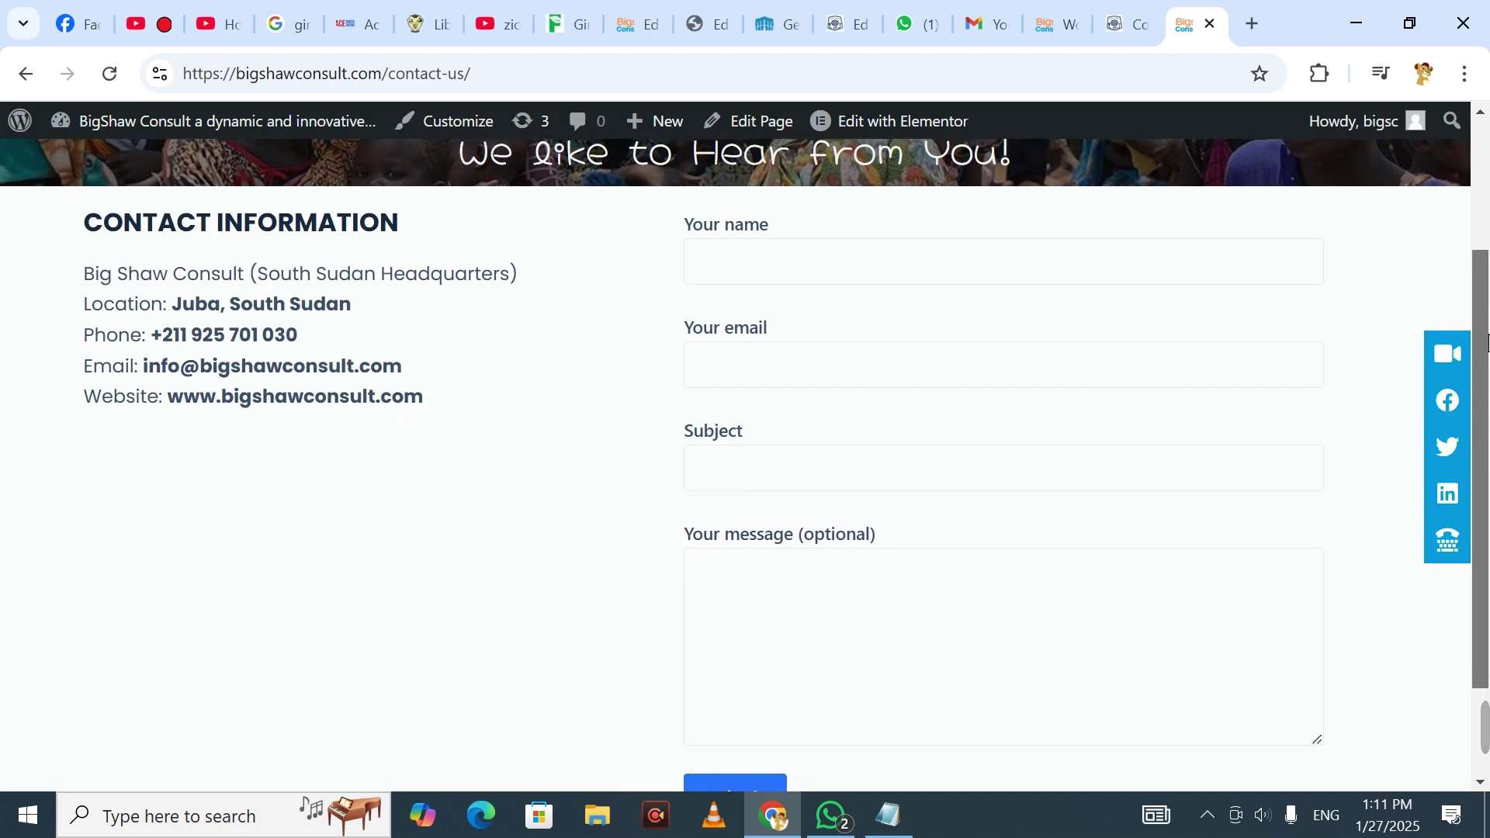
pyautogui.moveTo(1486, 341); pyautogui.dragTo(1487, 209)
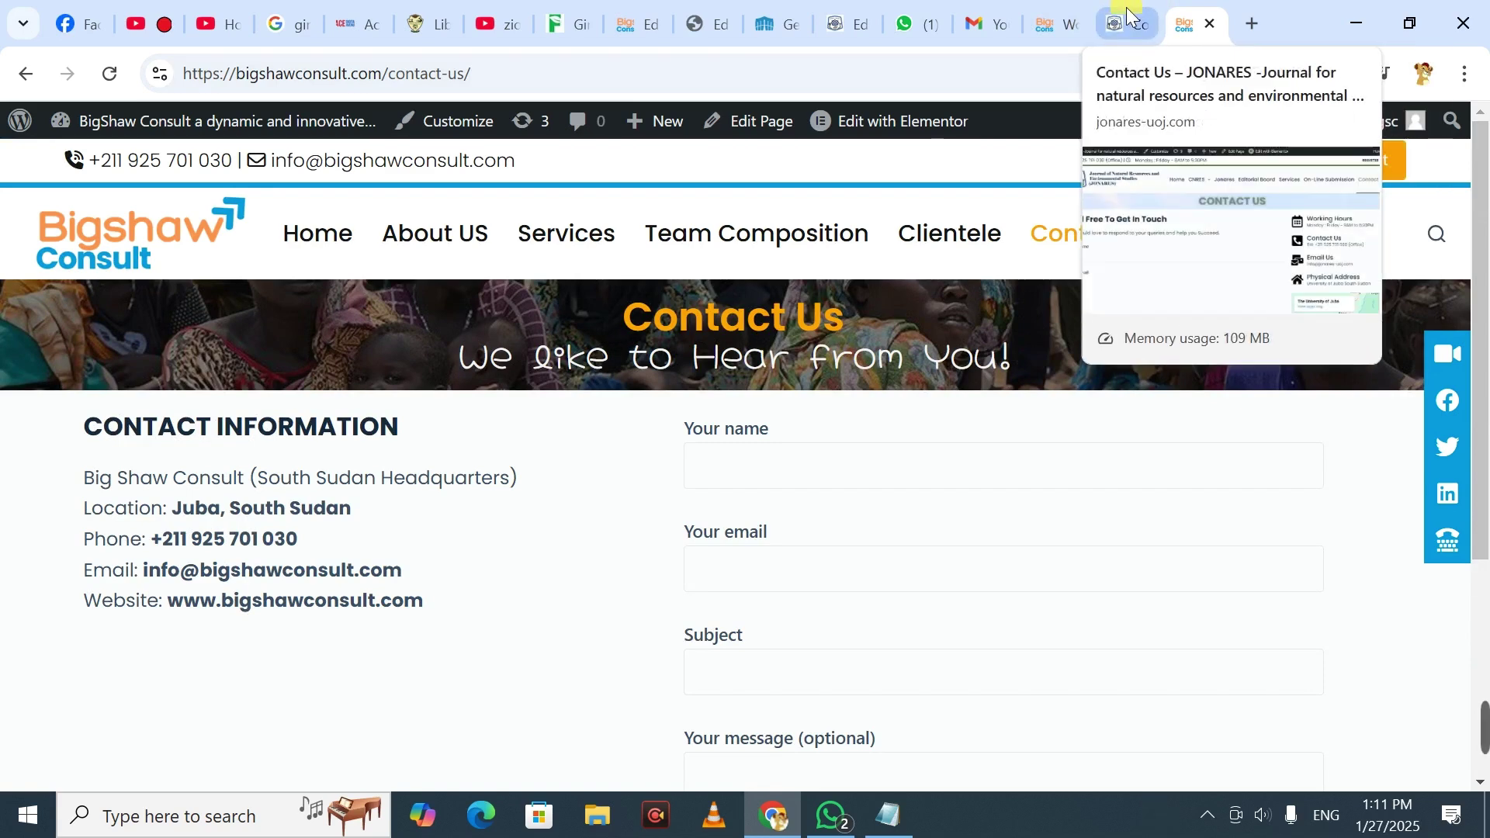
pyautogui.scroll(-3, 1487, 422)
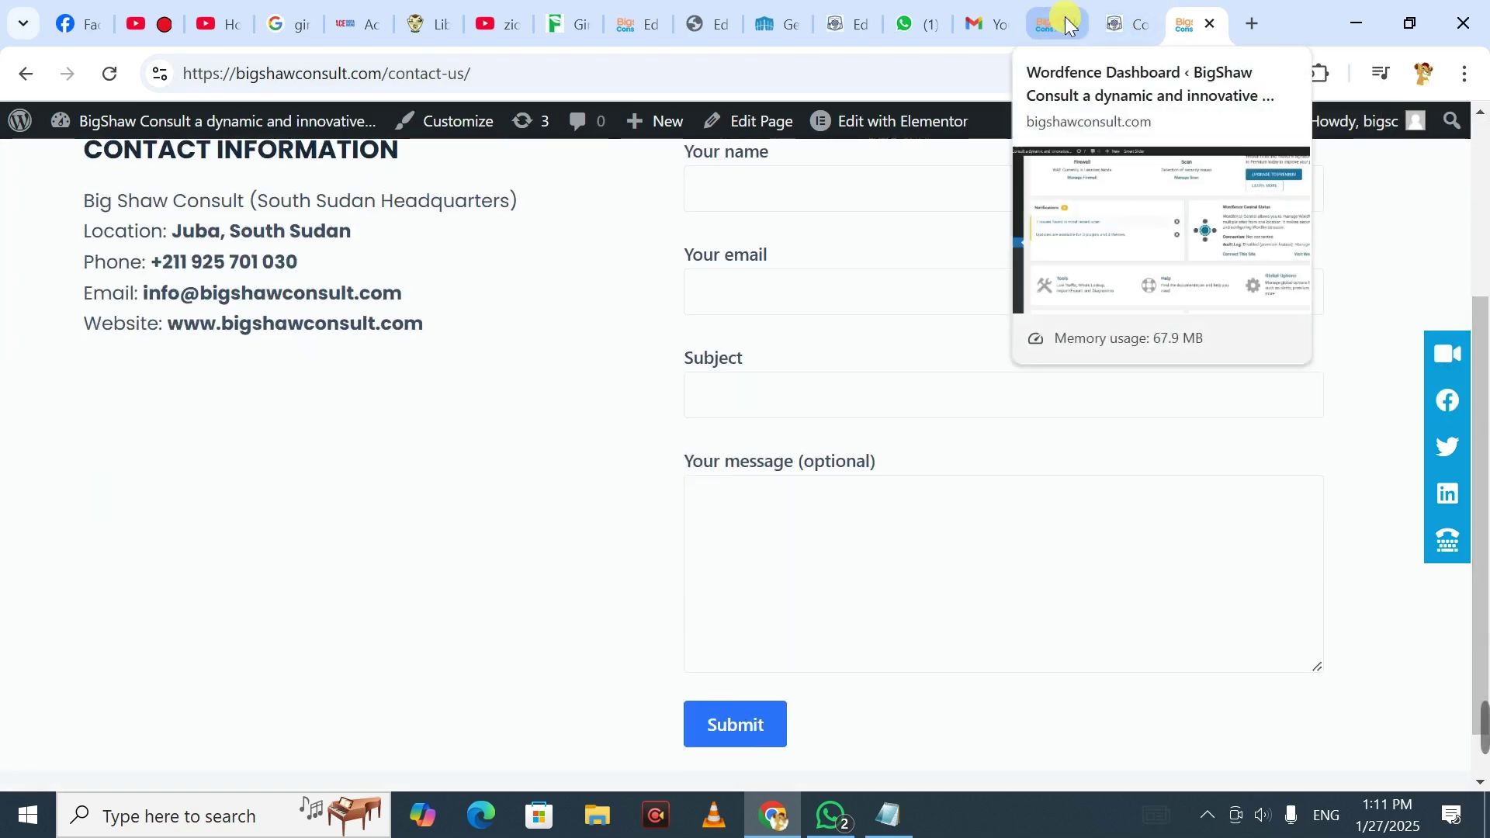
# - Return to the Contact Us page in the Elementor editor and add a container beneath the contact information text
pyautogui.click(625, 14)
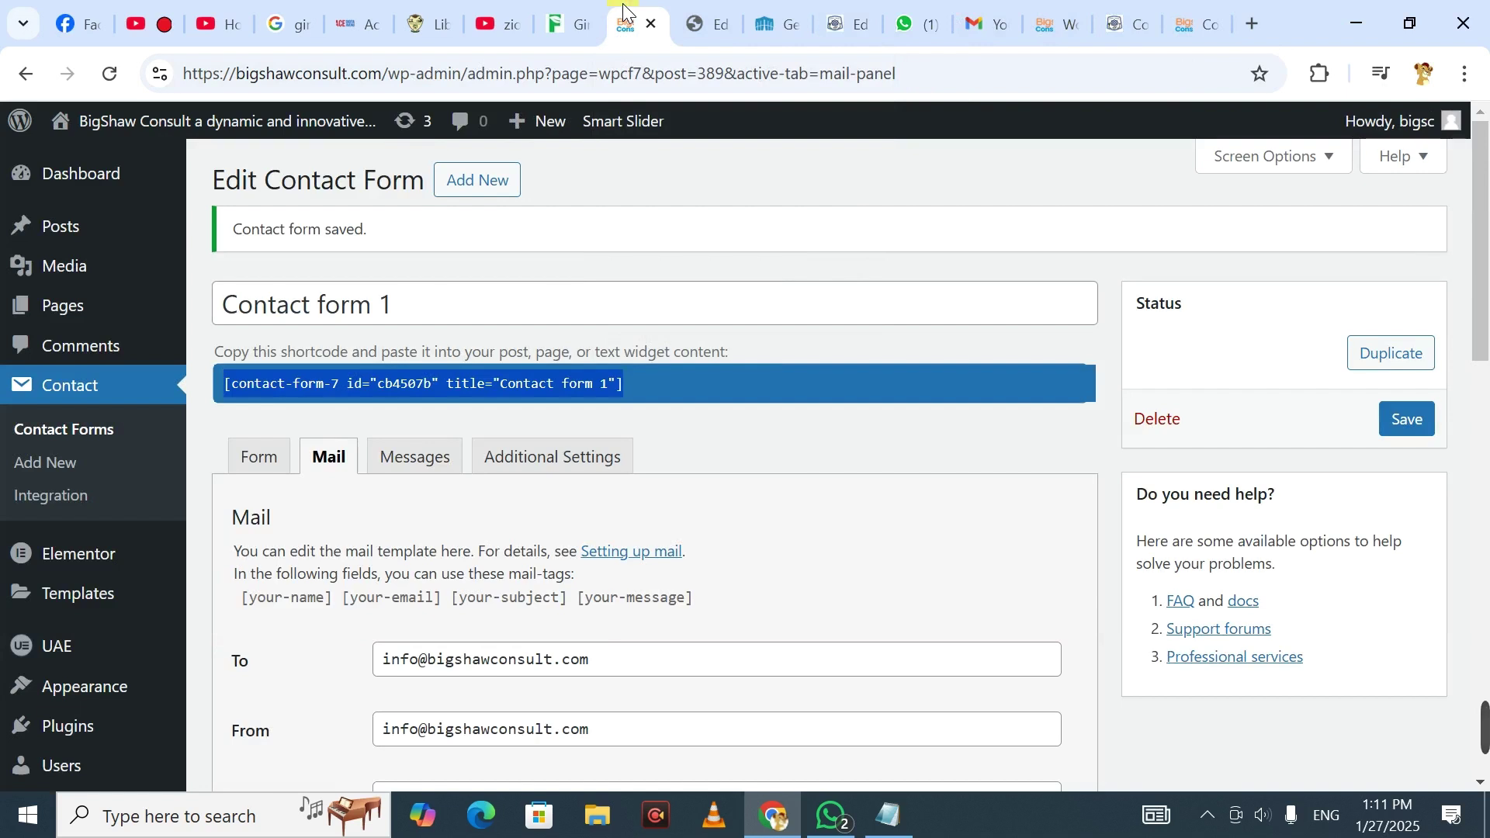
pyautogui.click(706, 11)
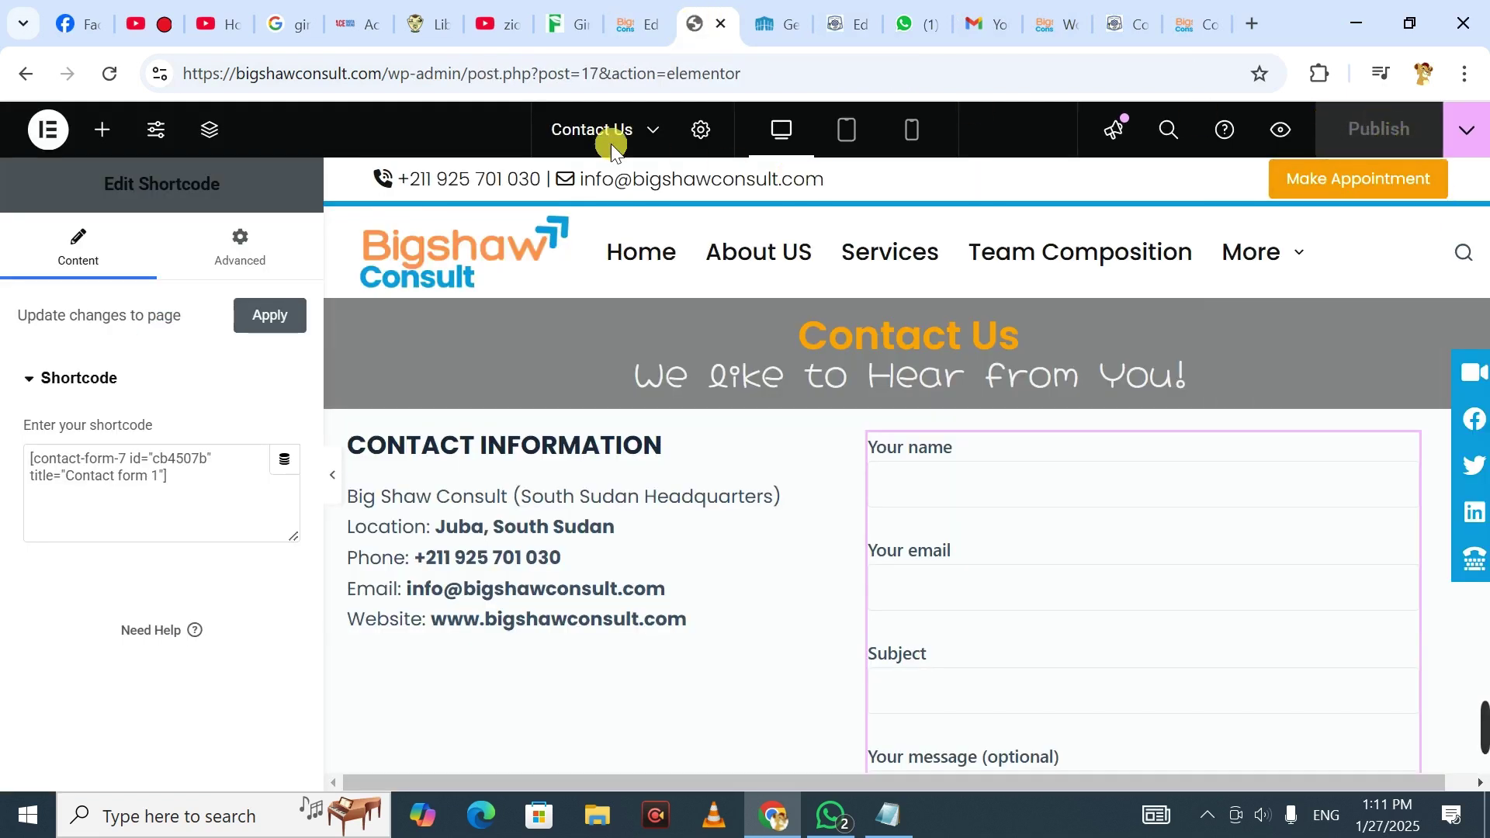
pyautogui.moveTo(1483, 712)
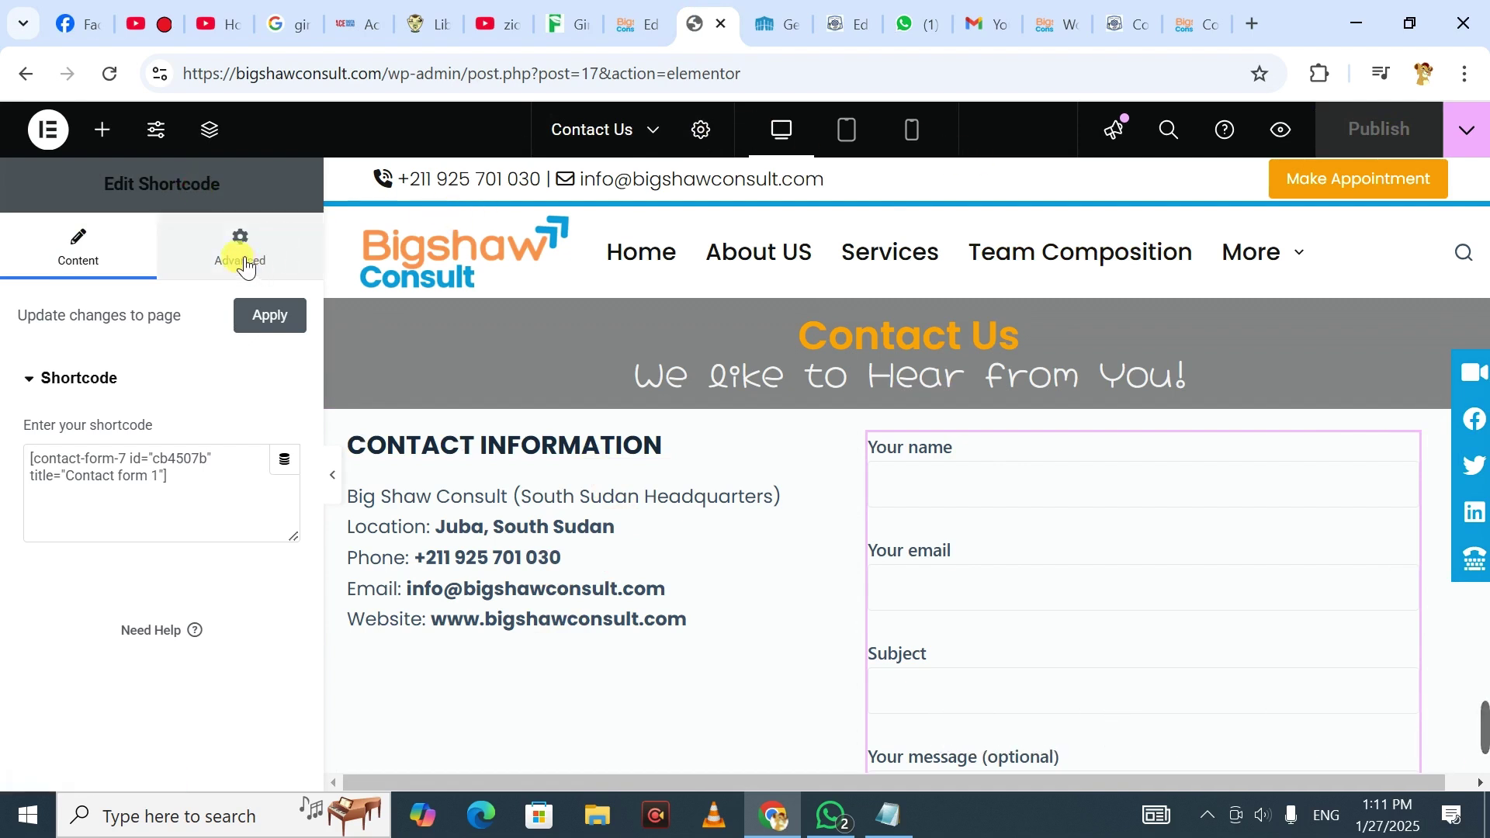
pyautogui.click(273, 315)
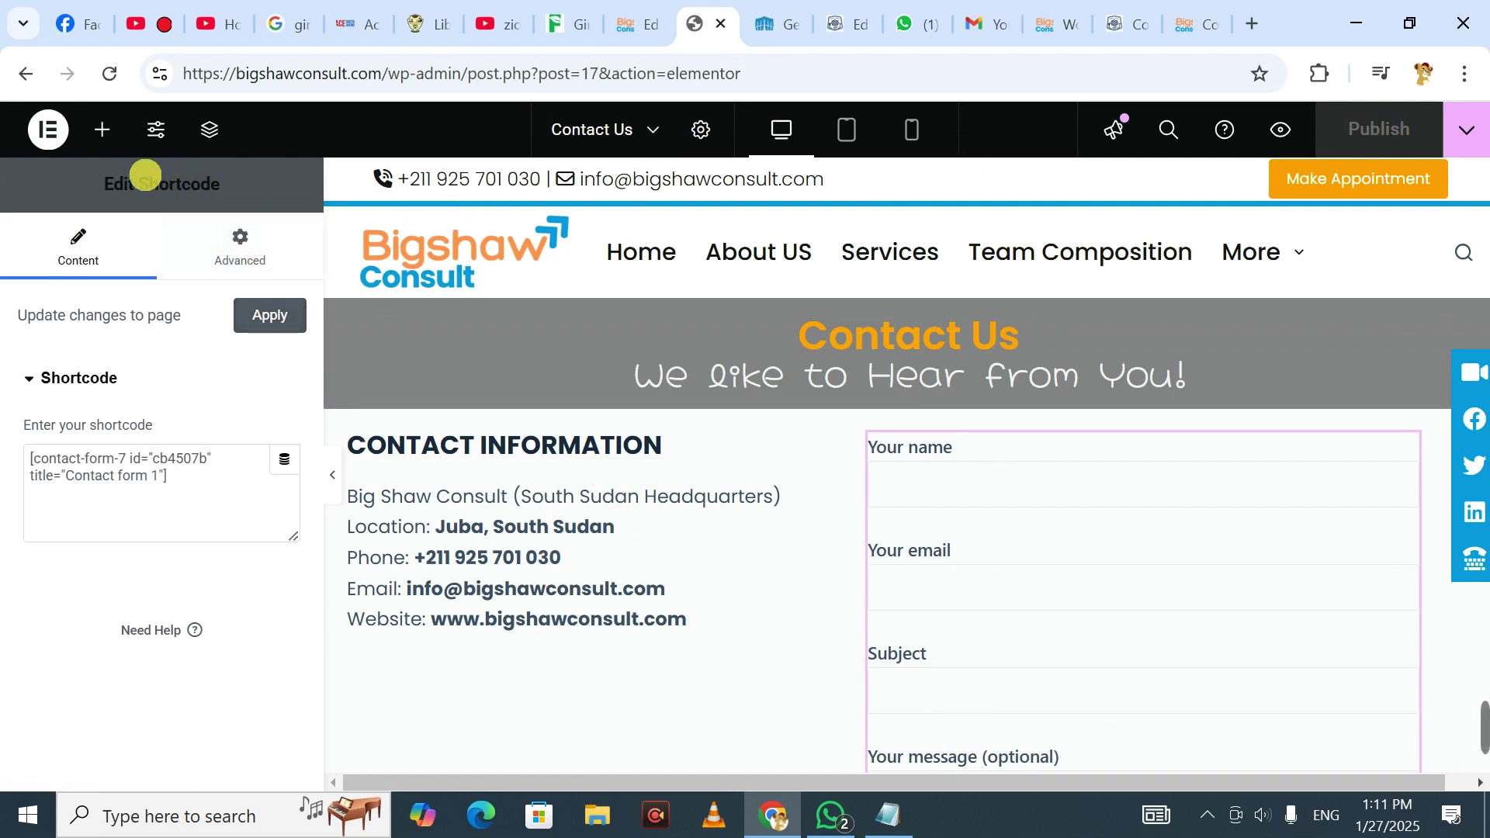
pyautogui.click(103, 132)
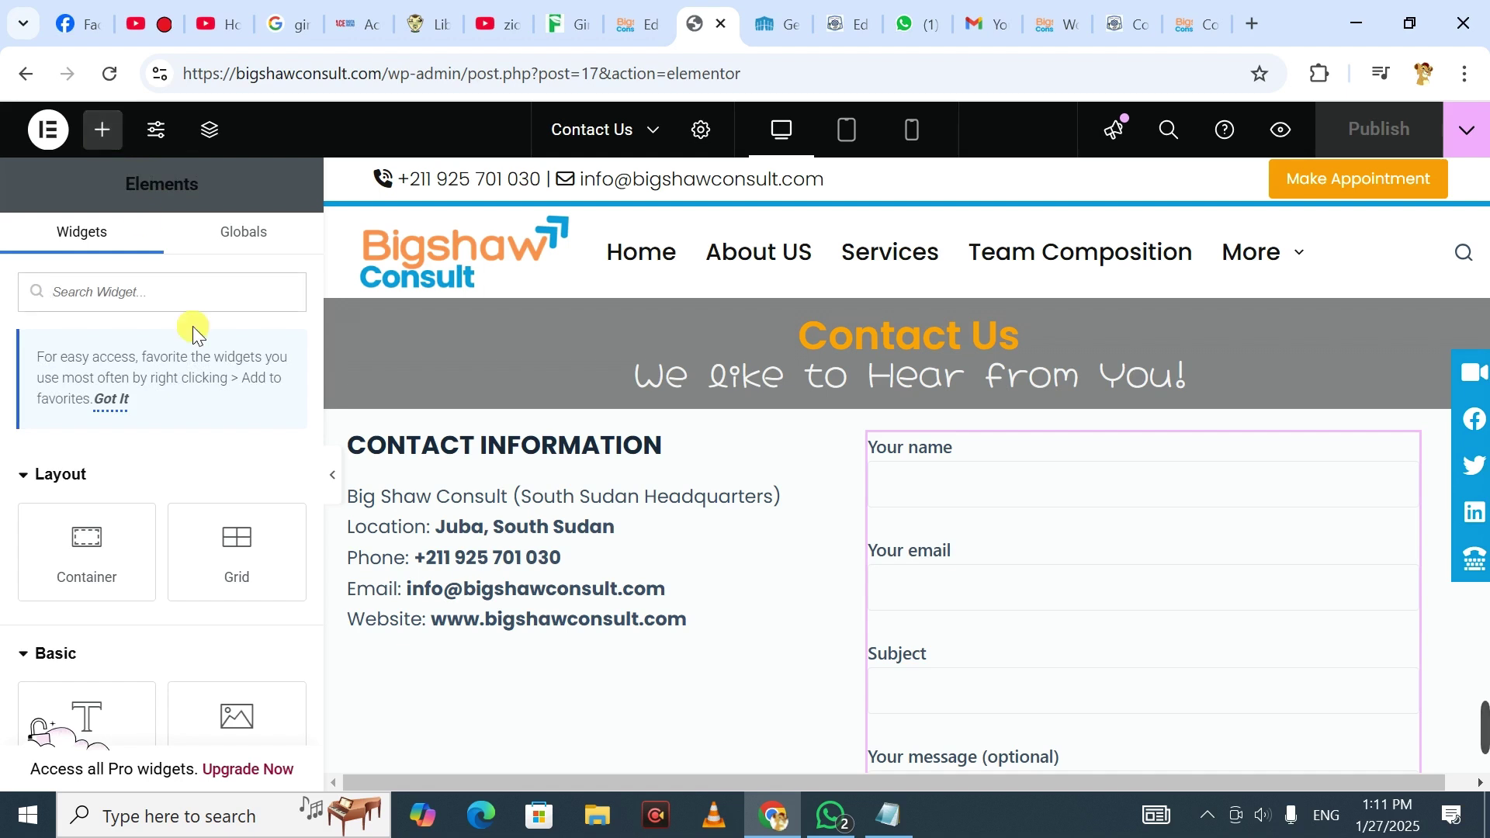
pyautogui.moveTo(94, 548); pyautogui.dragTo(550, 632)
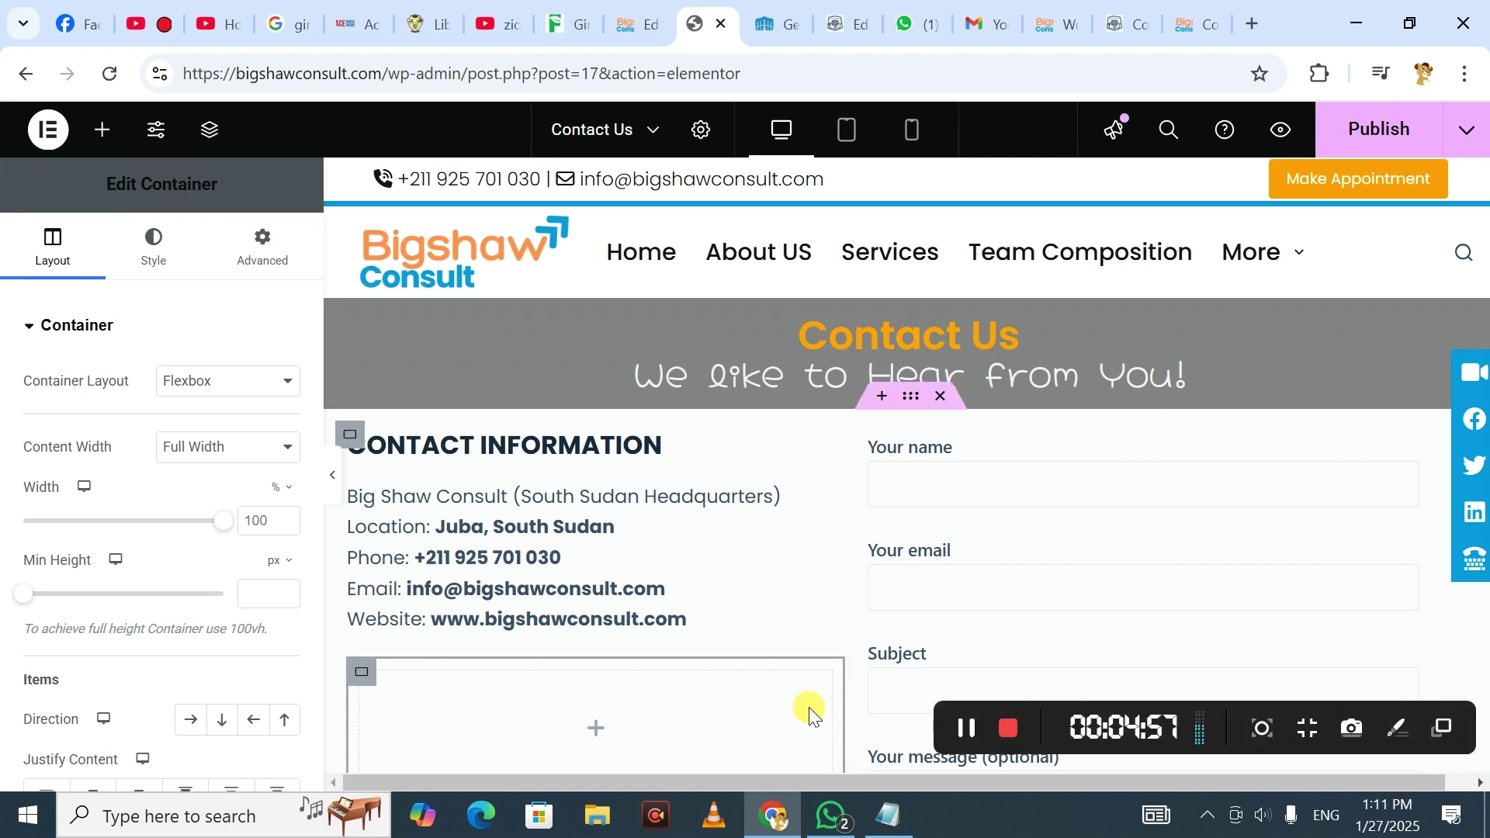
# - Find the Google Maps widget and place it in the empty container below the contact information
pyautogui.click(102, 130)
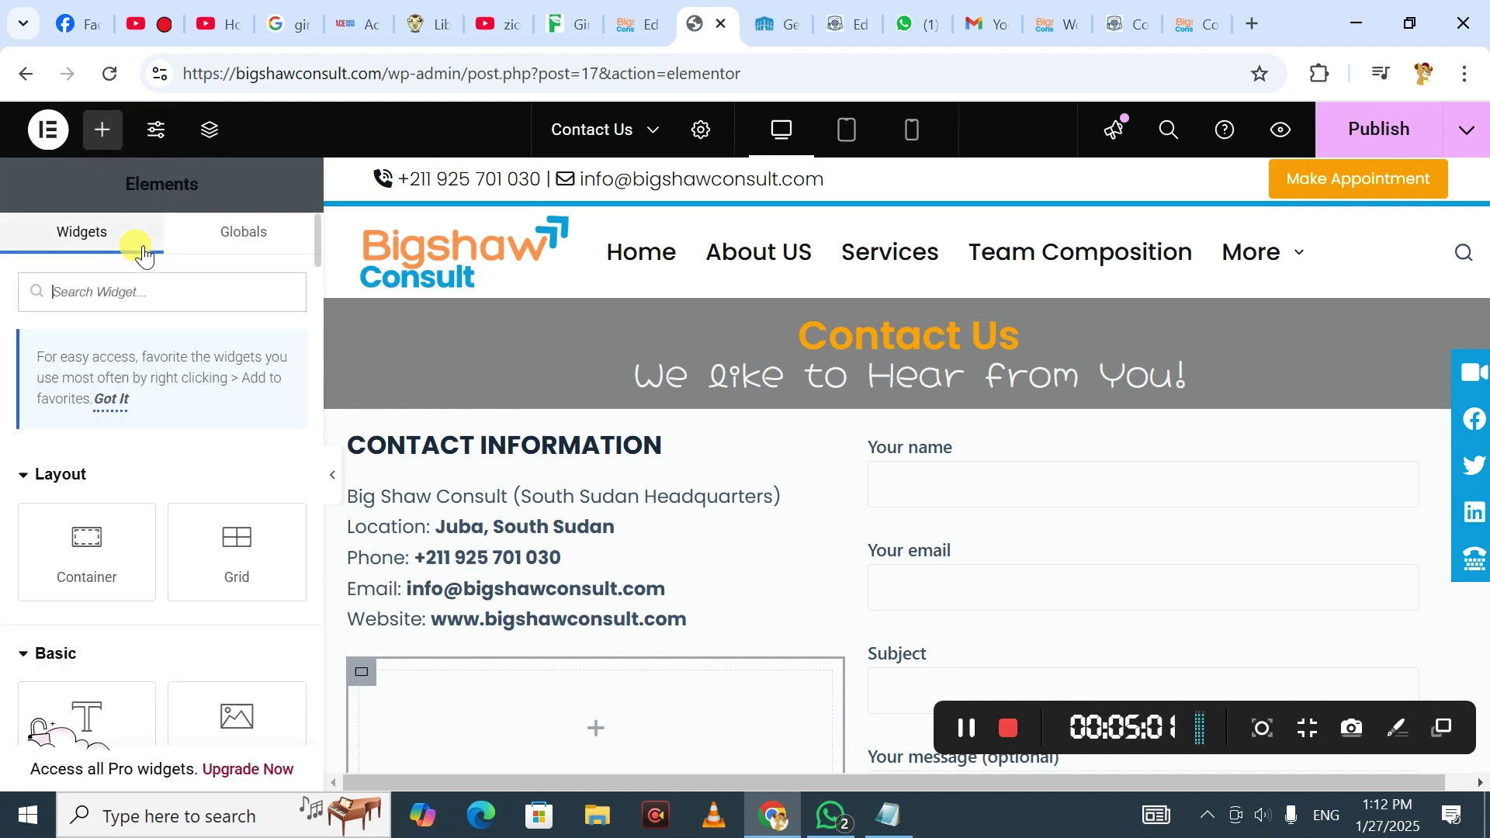
pyautogui.write('ma')
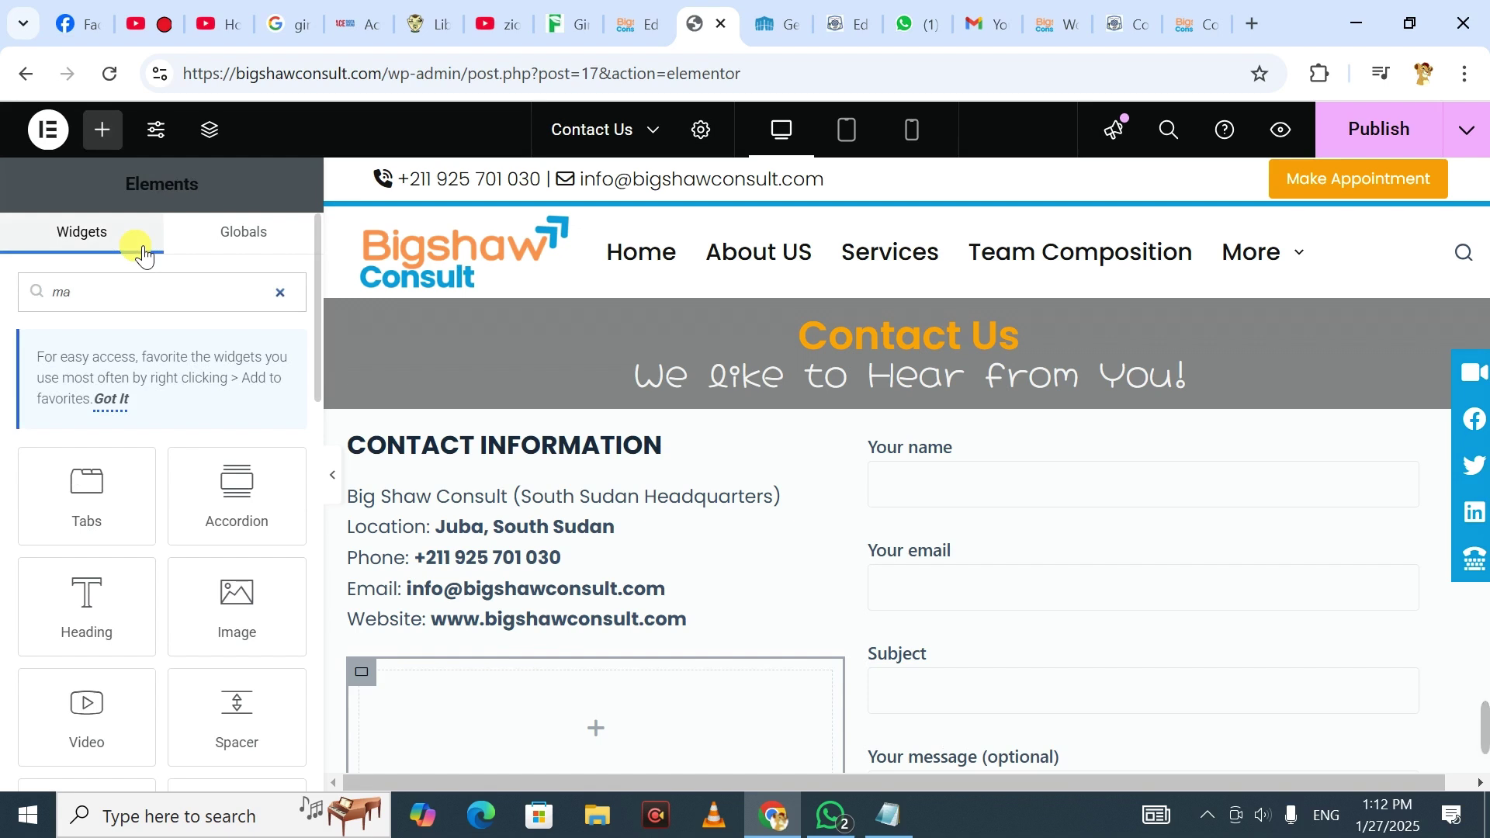
pyautogui.press('BackSpace')
pyautogui.press('BackSpace')
pyautogui.write('goo')
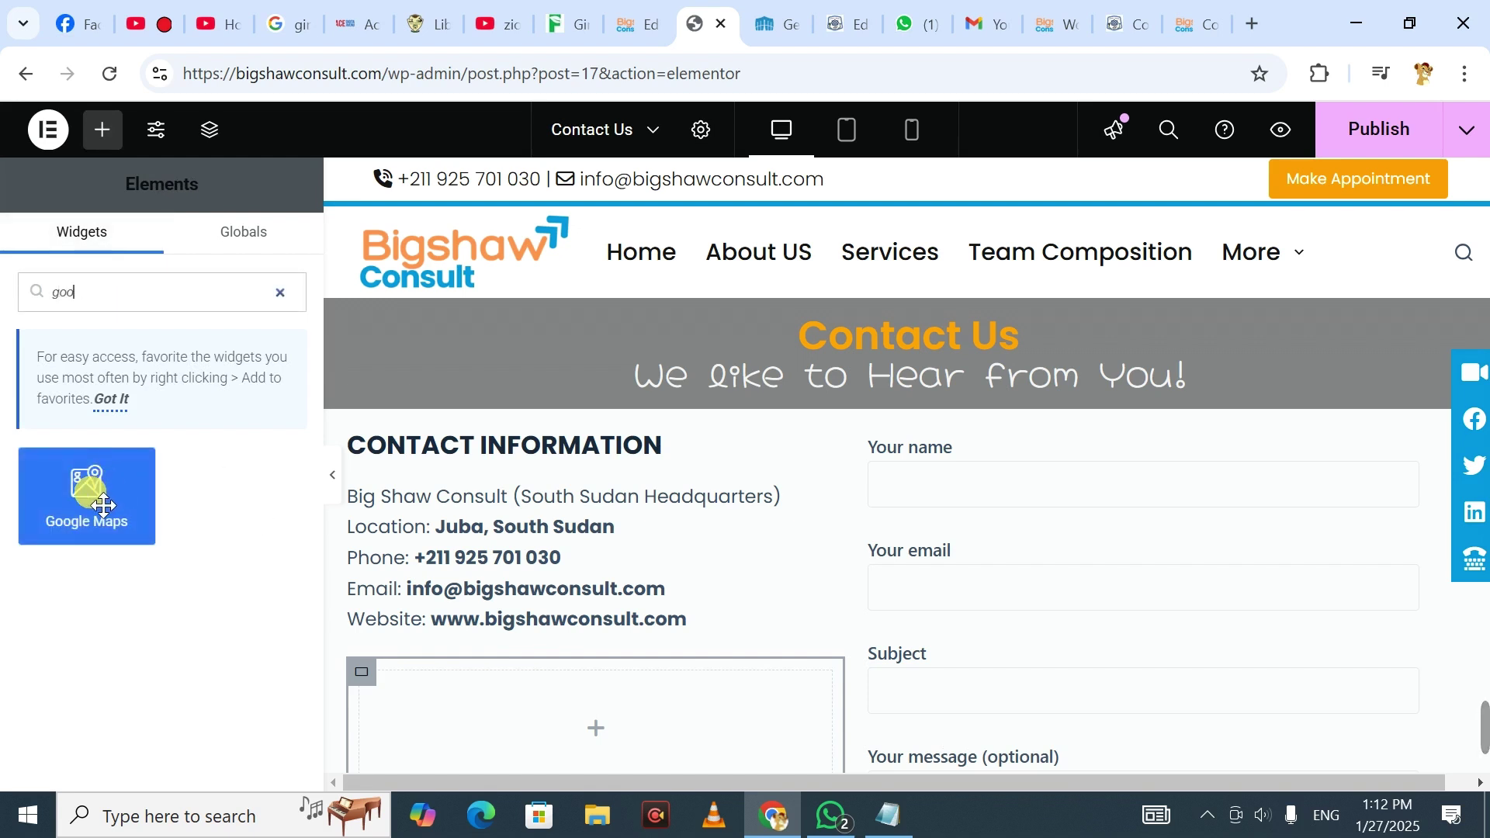
pyautogui.moveTo(87, 496); pyautogui.dragTo(550, 715)
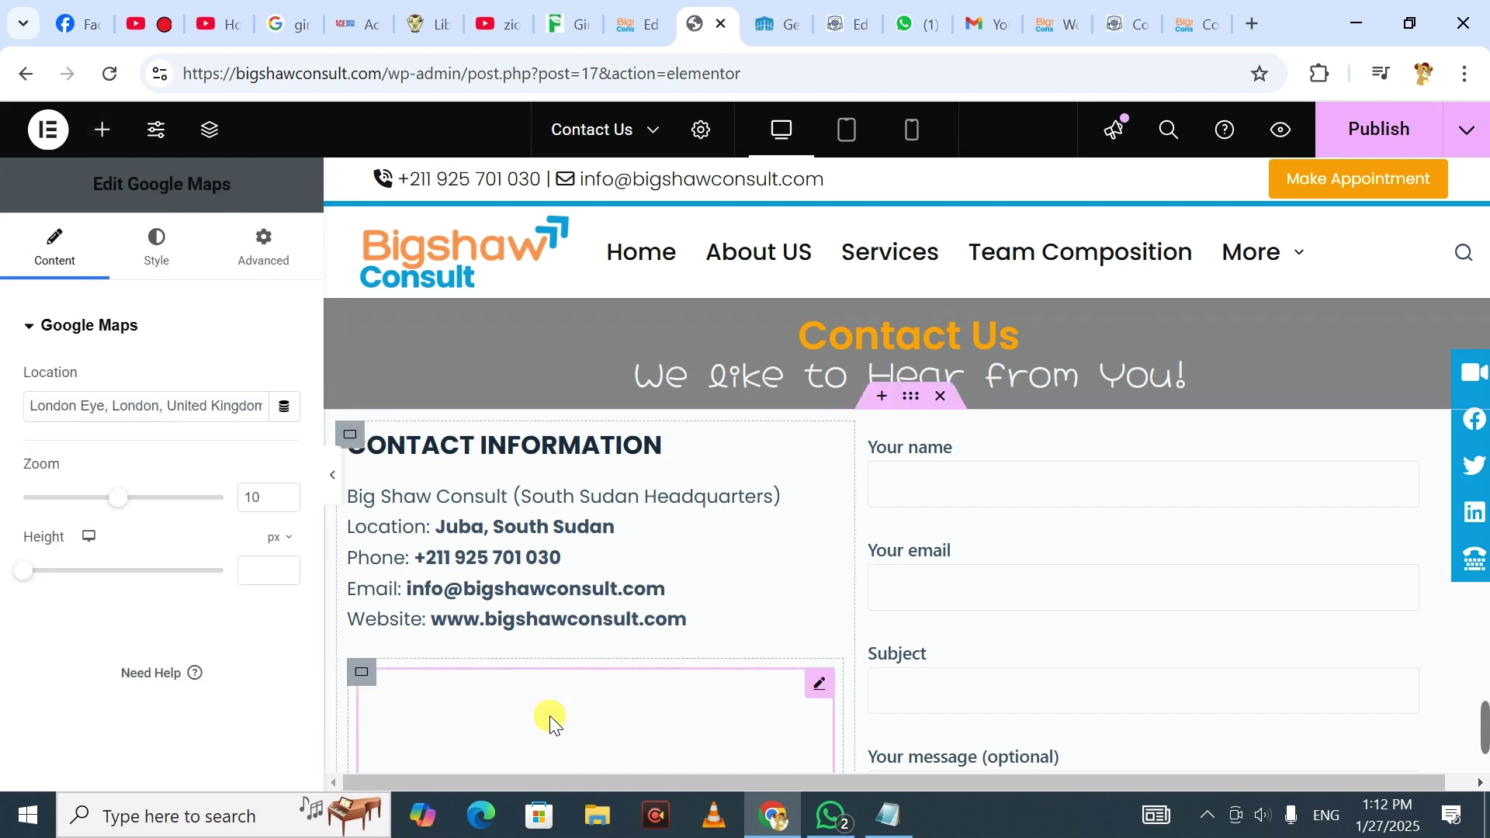
# - Check the map and its location setting below the contact information, and open a new browser tab for a Google search
pyautogui.moveTo(1482, 710)
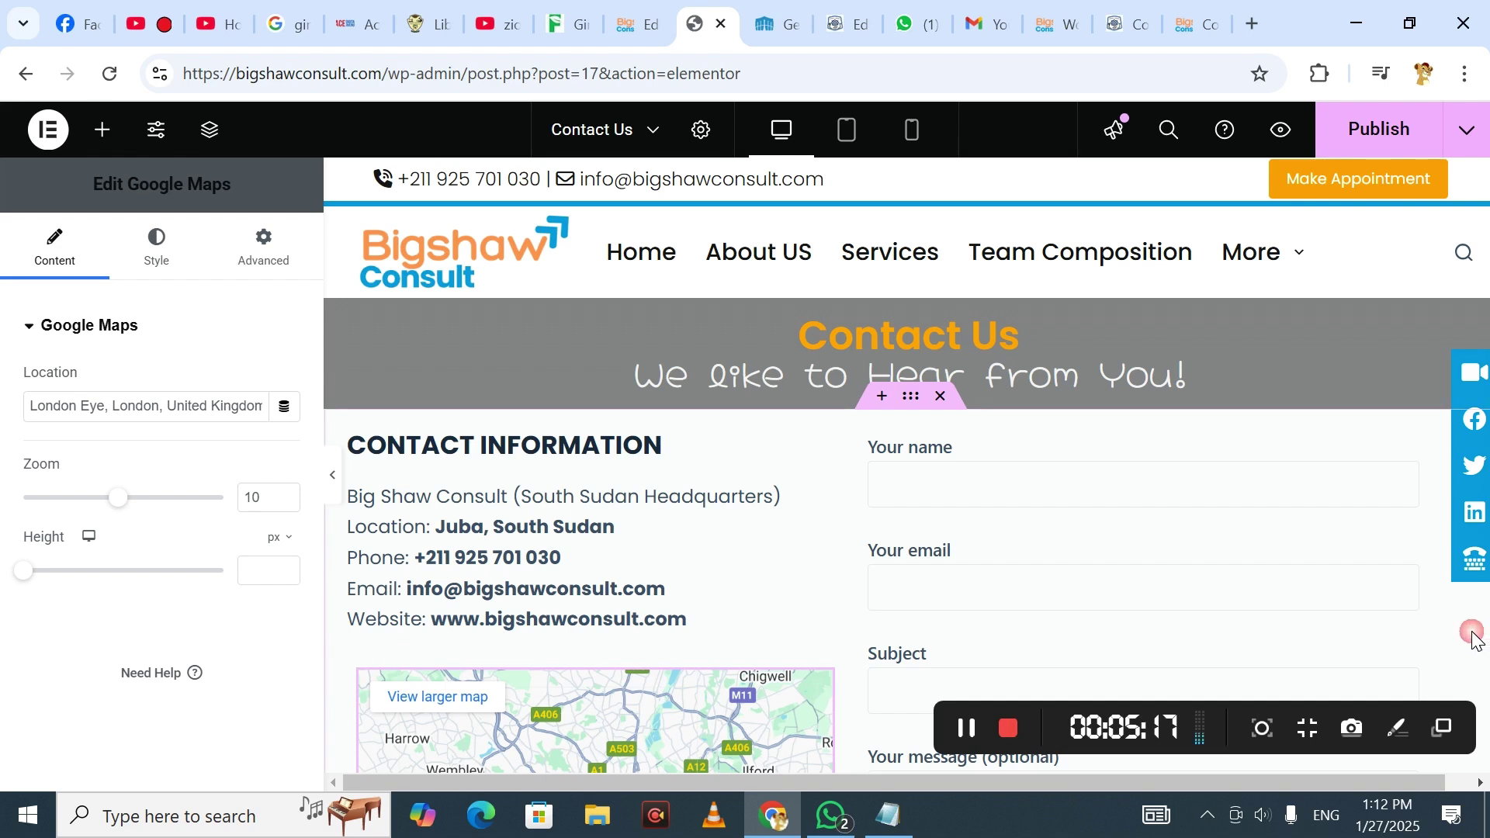
pyautogui.scroll(-4, 857, 565)
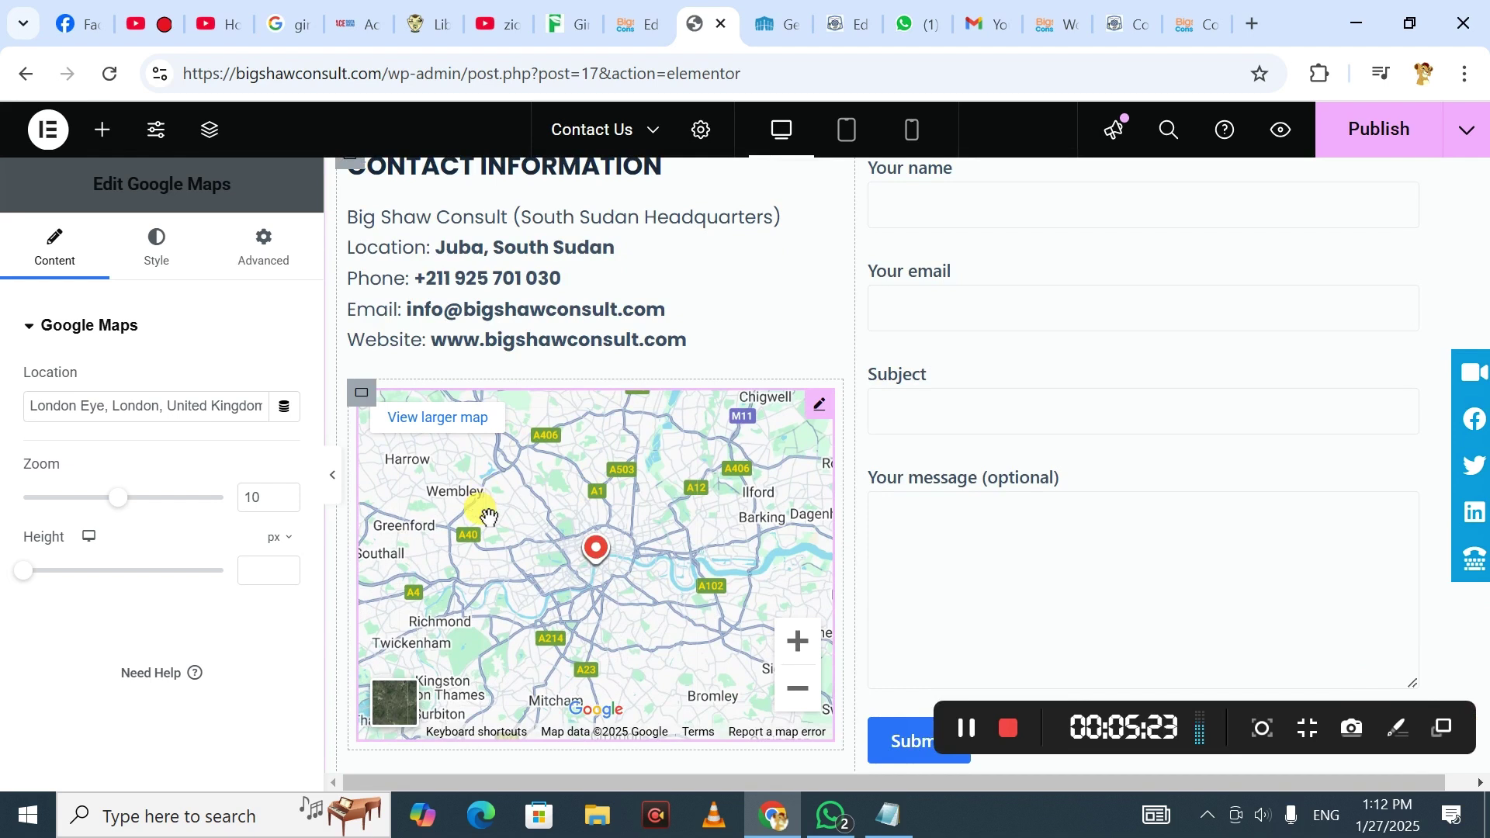
pyautogui.click(52, 403)
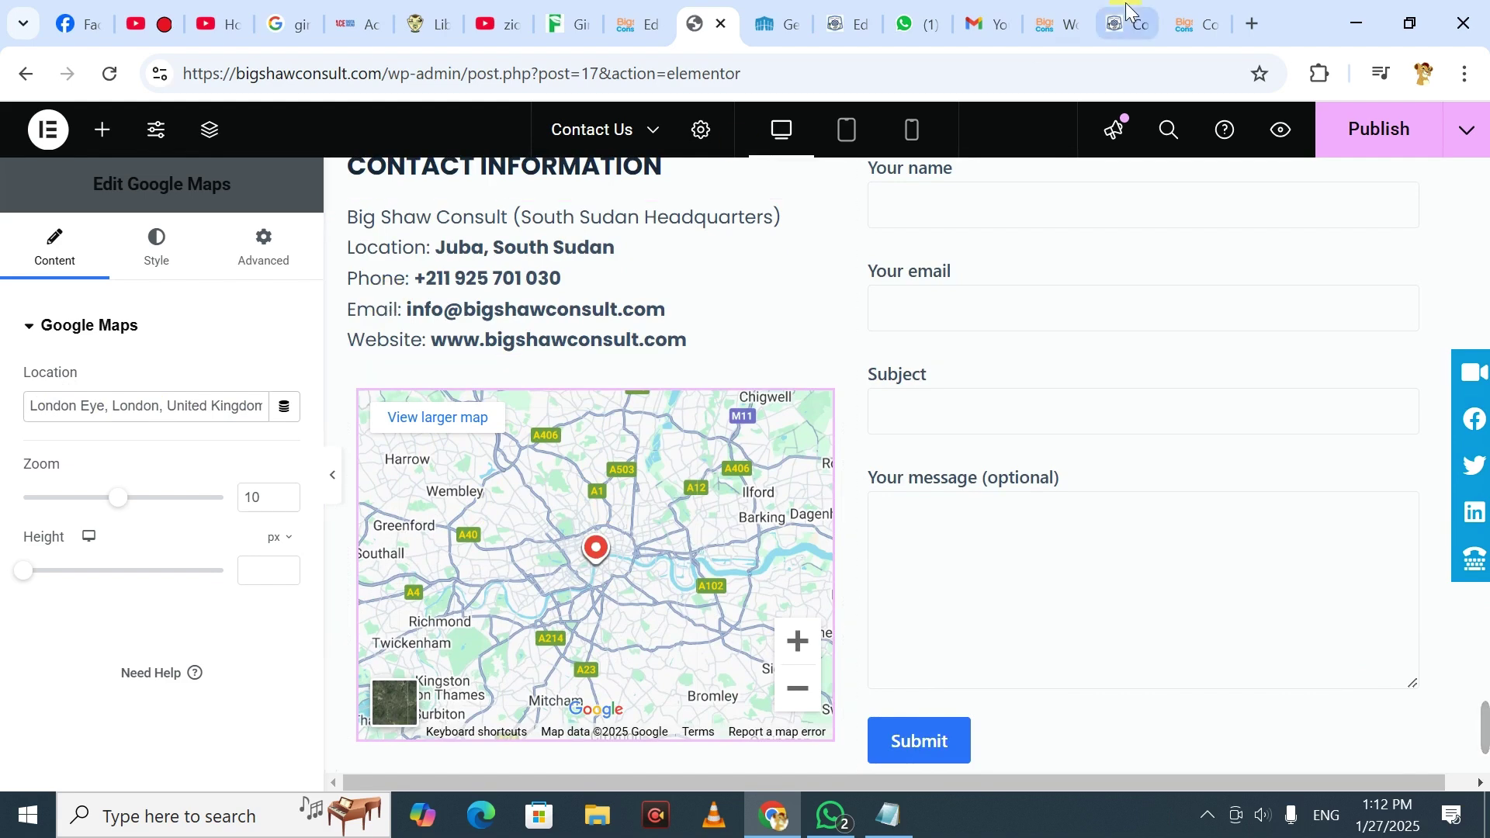
pyautogui.click(1258, 21)
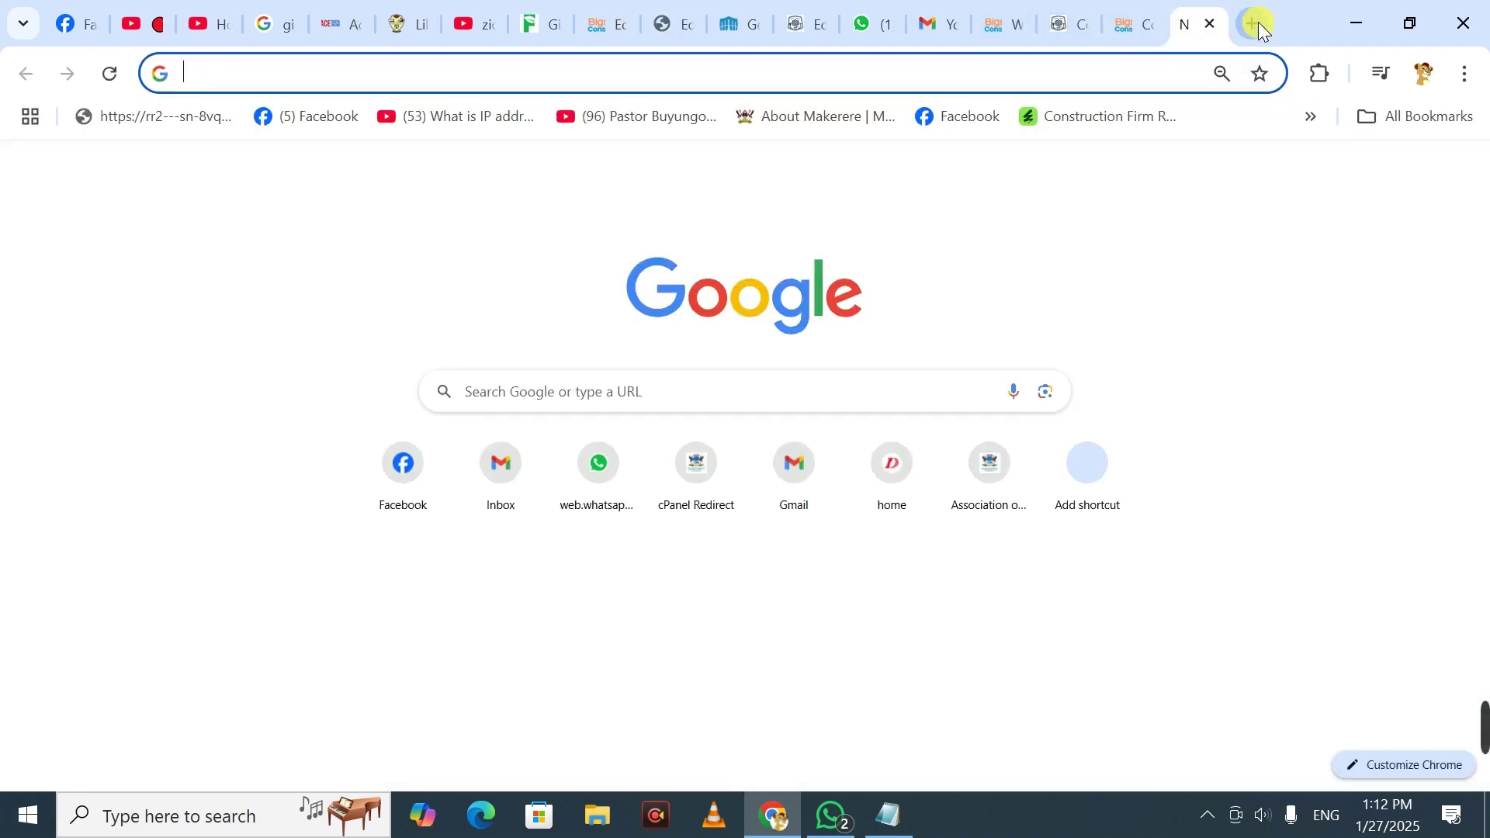
pyautogui.click(637, 385)
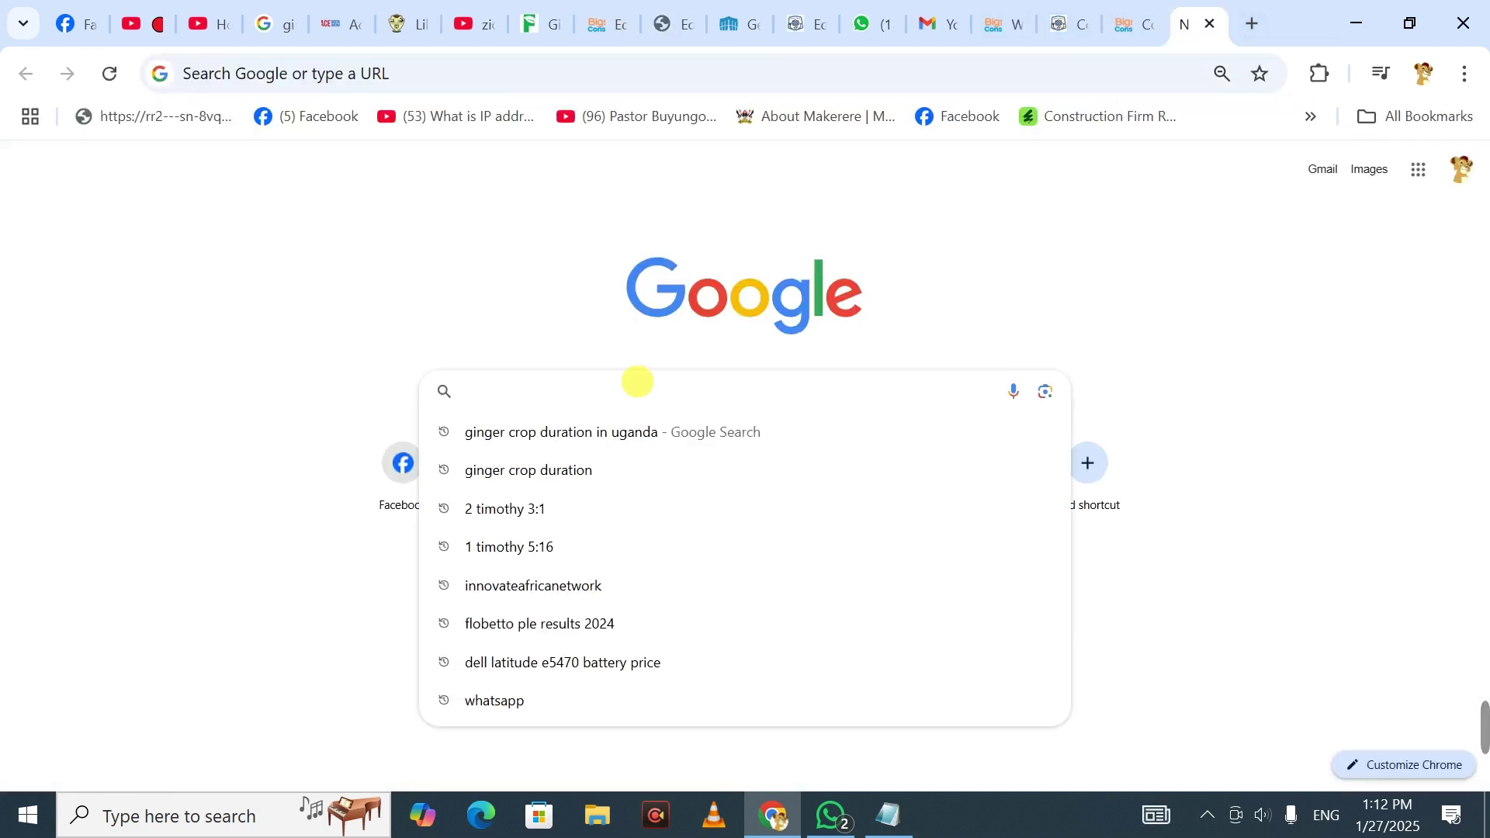
pyautogui.write('loca')
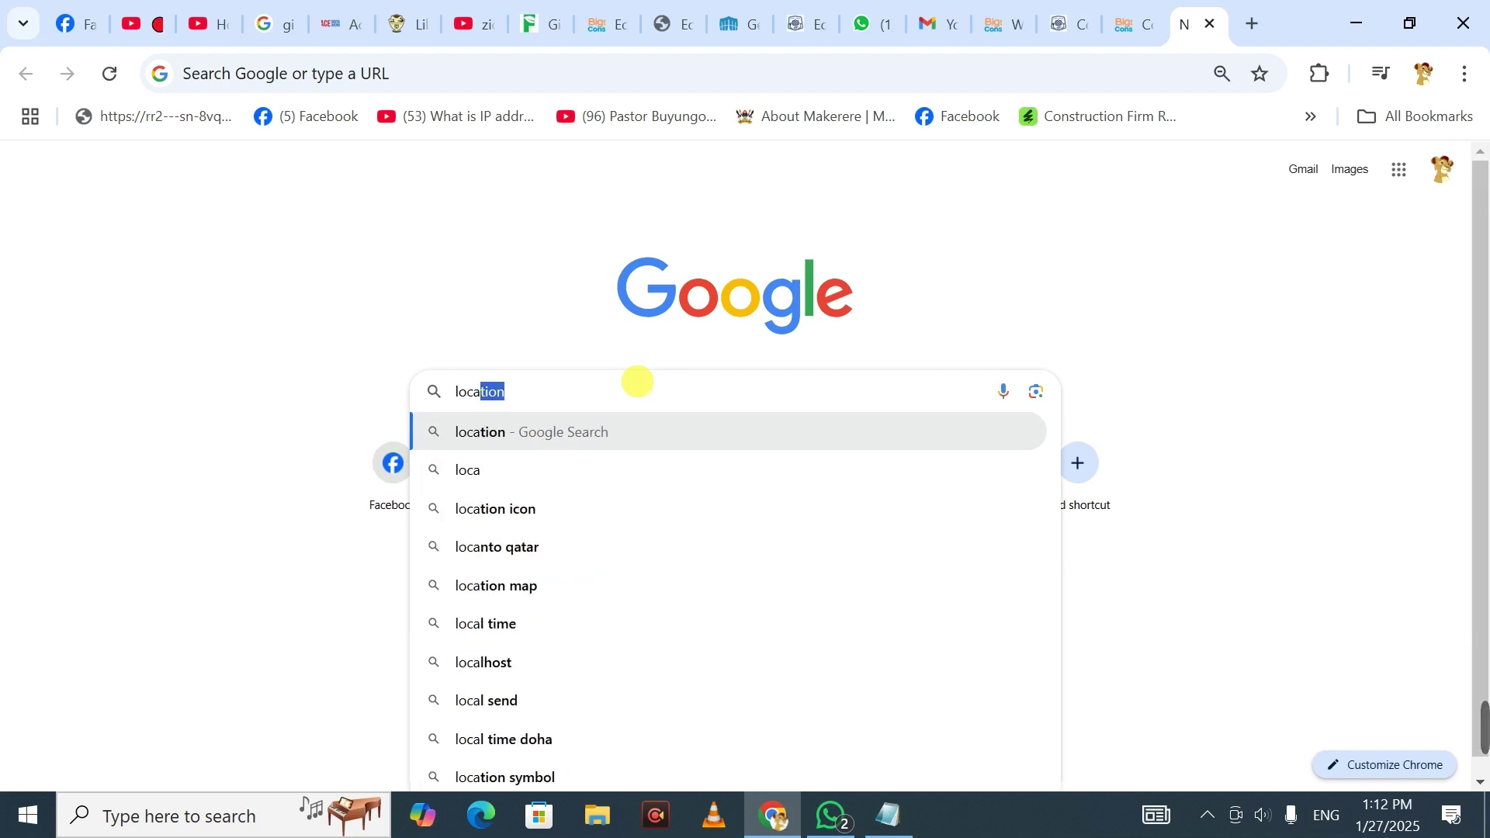
pyautogui.press('BackSpace')
pyautogui.press('BackSpace')
pyautogui.press('BackSpace')
pyautogui.press('BackSpace')
pyautogui.press('BackSpace')
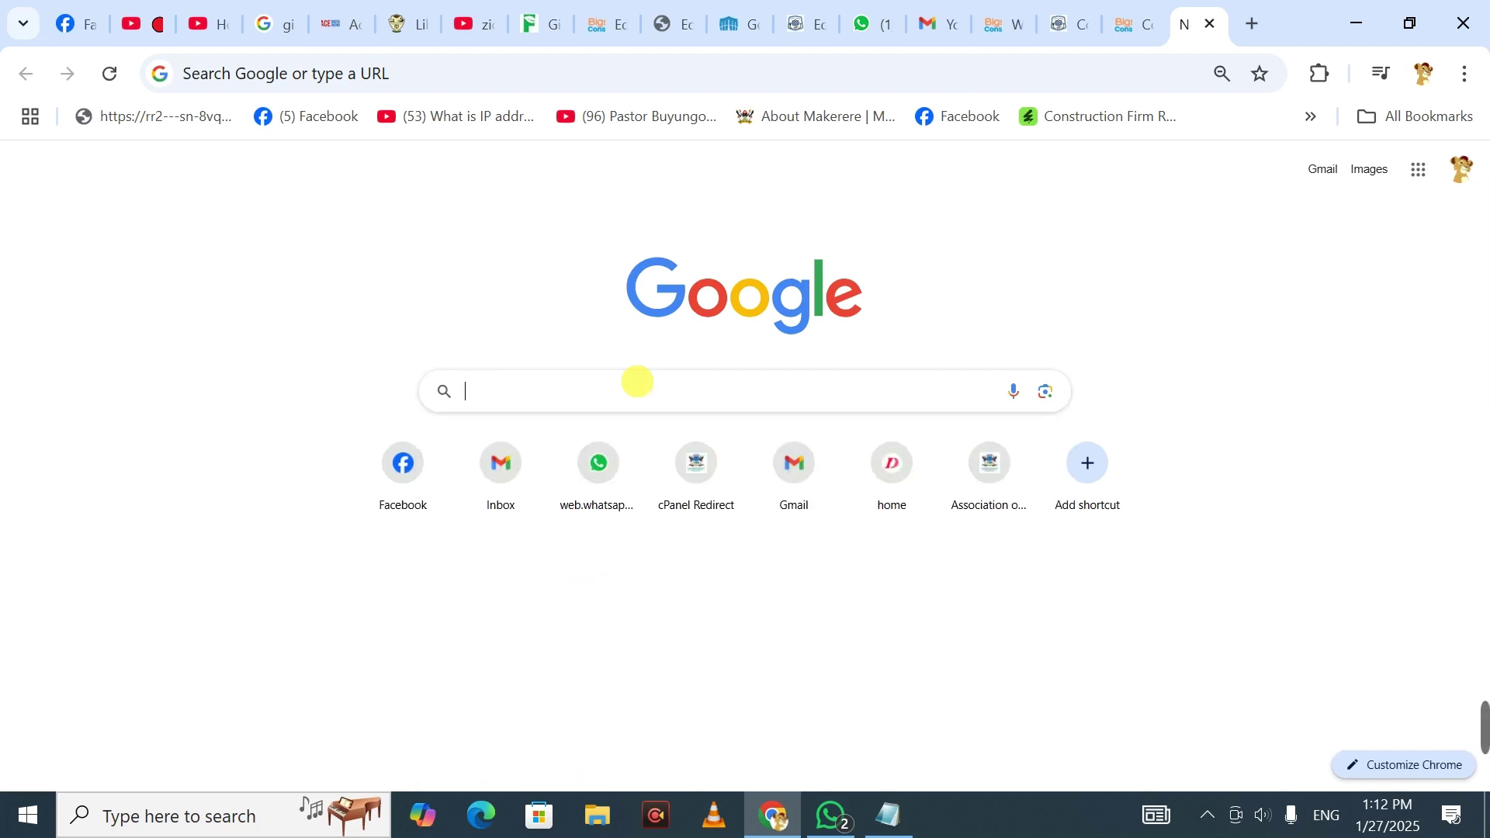
# - Search Google for "juba south sudan google mapp cordinates"
pyautogui.write('ju')
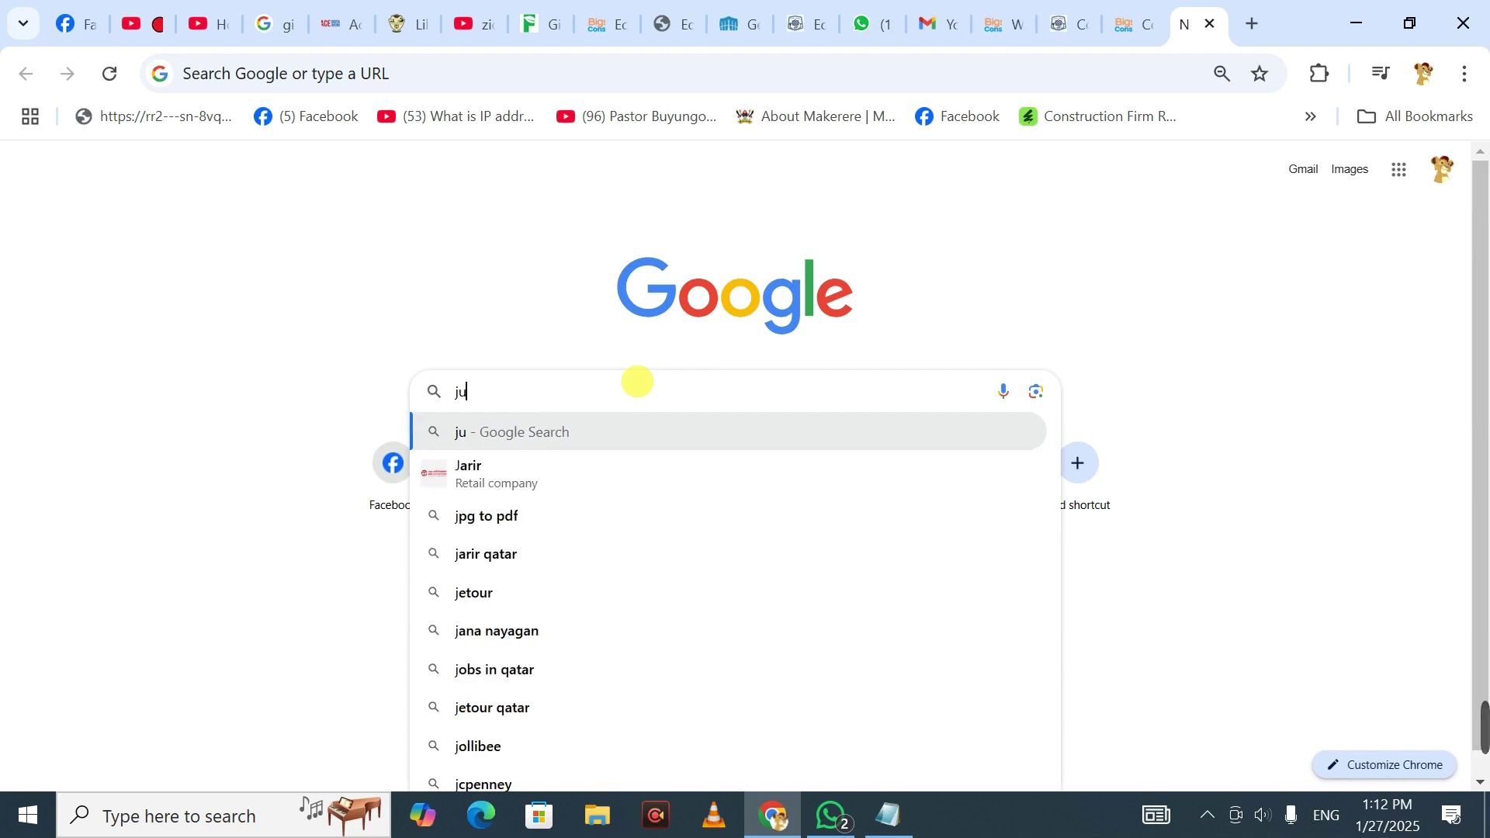
pyautogui.write('ba south')
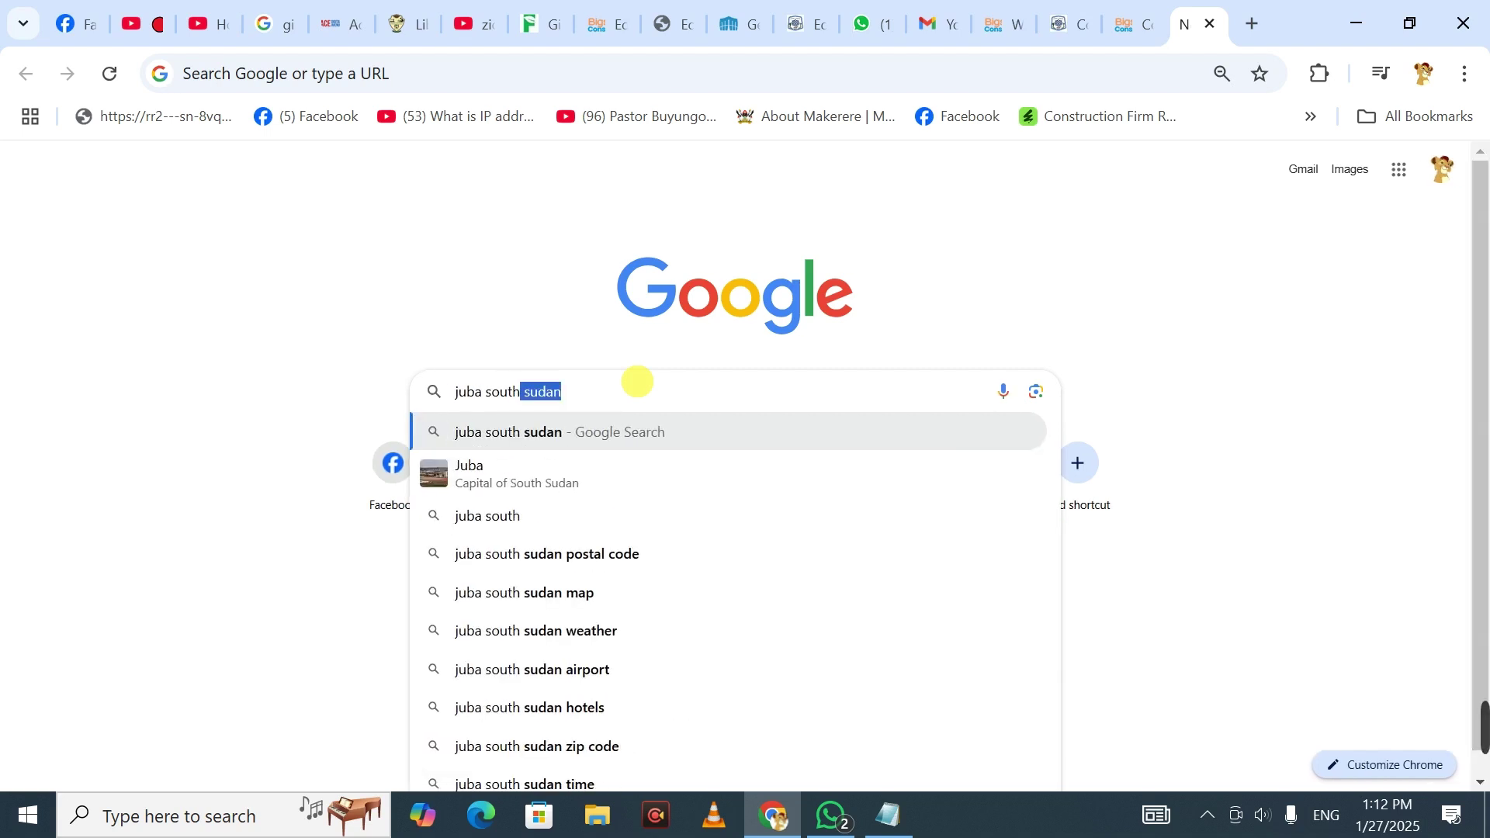
pyautogui.write(' suda')
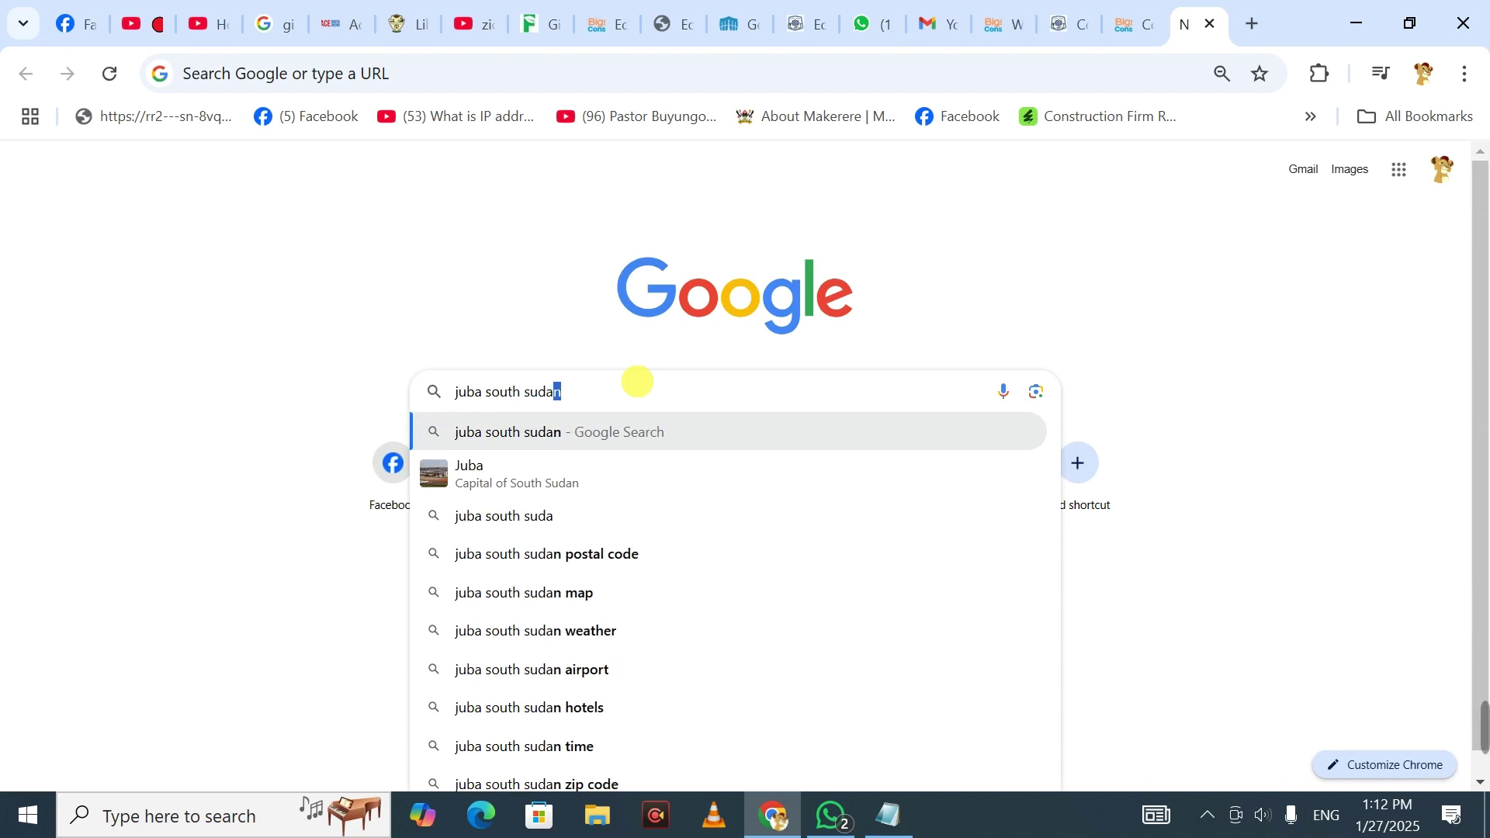
pyautogui.write('n g')
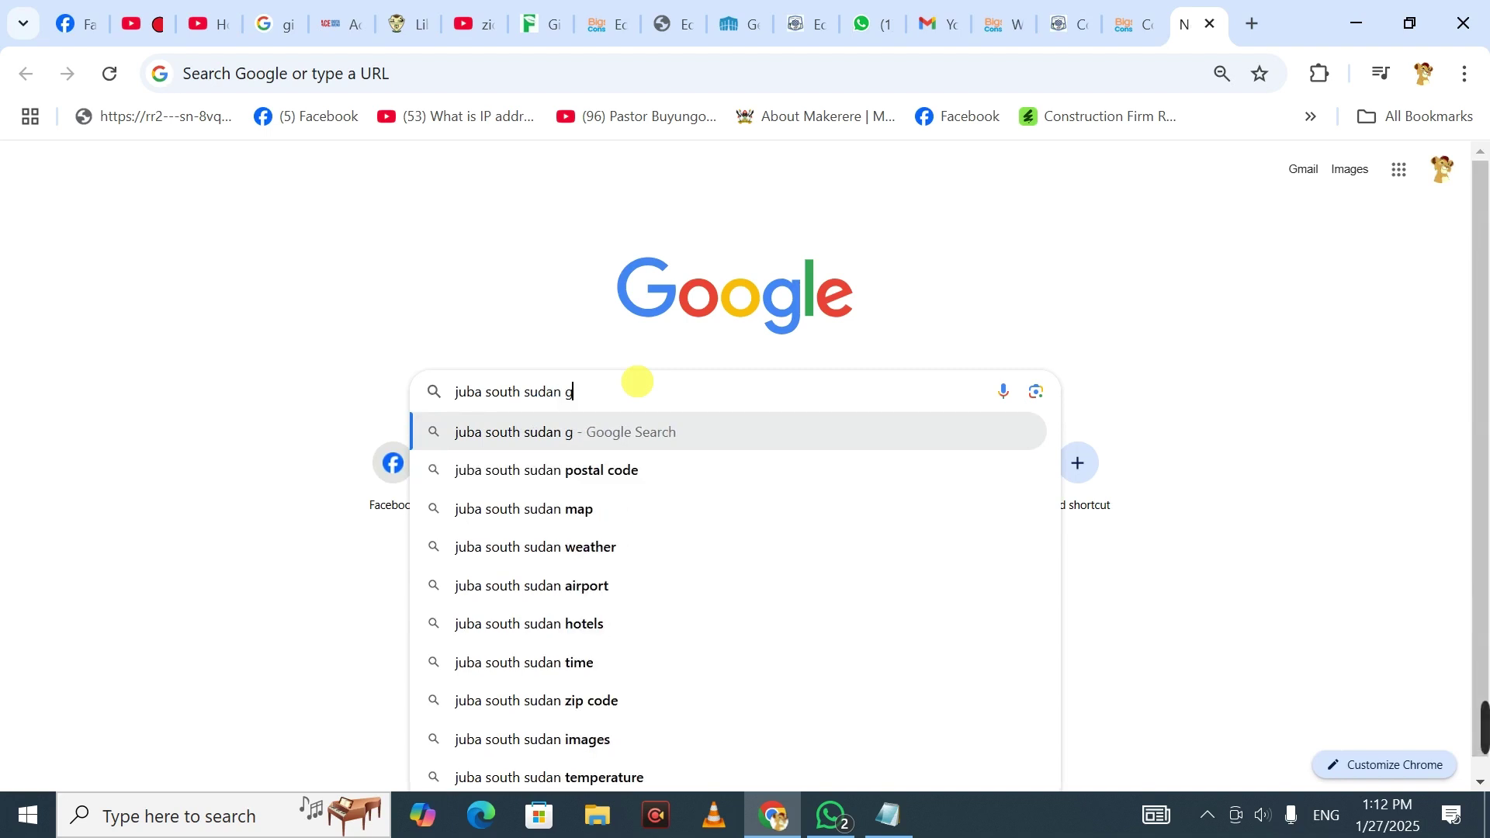
pyautogui.write('oogle ')
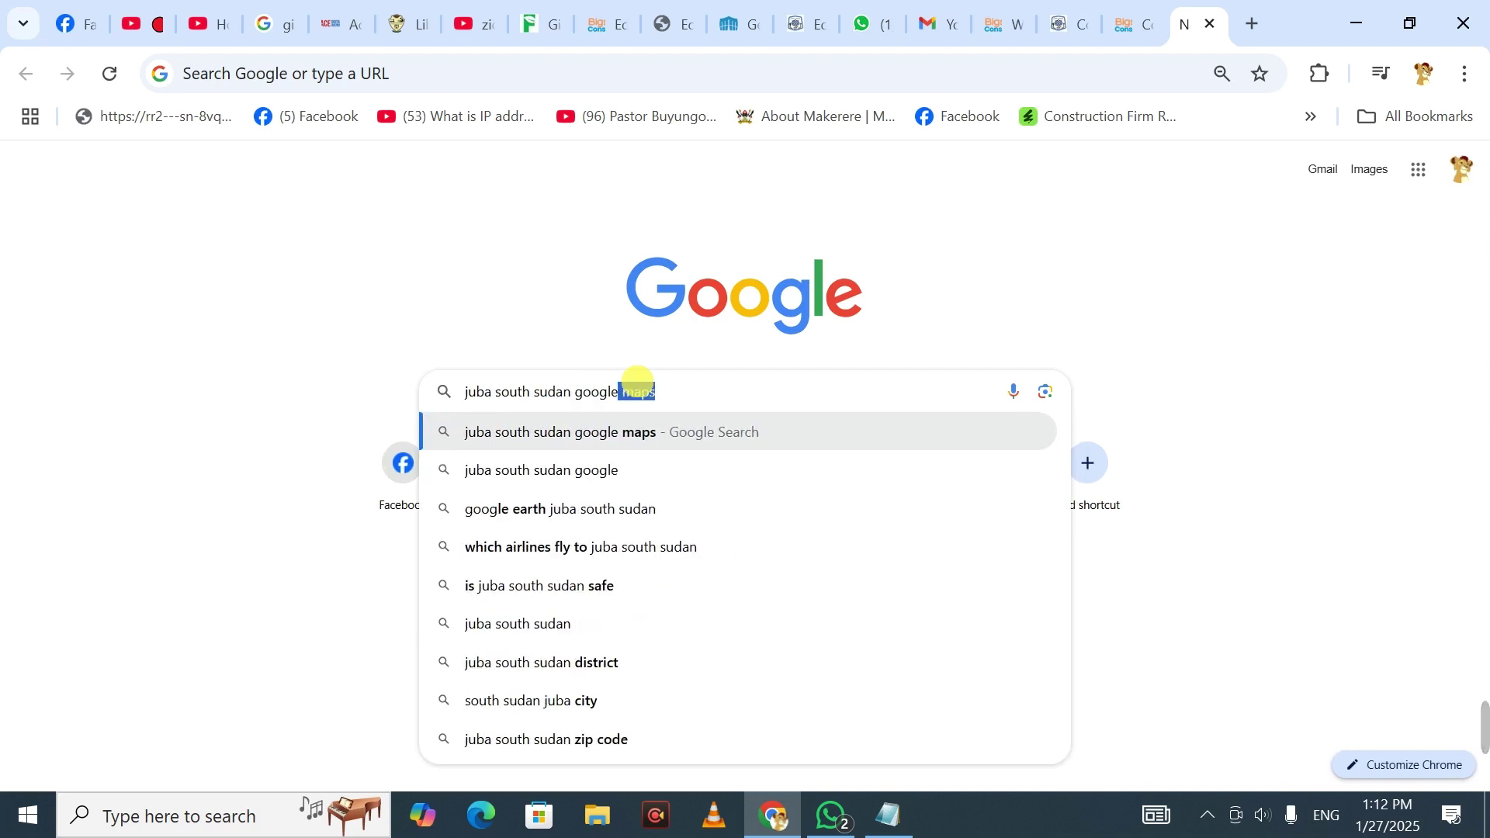
pyautogui.write('ma')
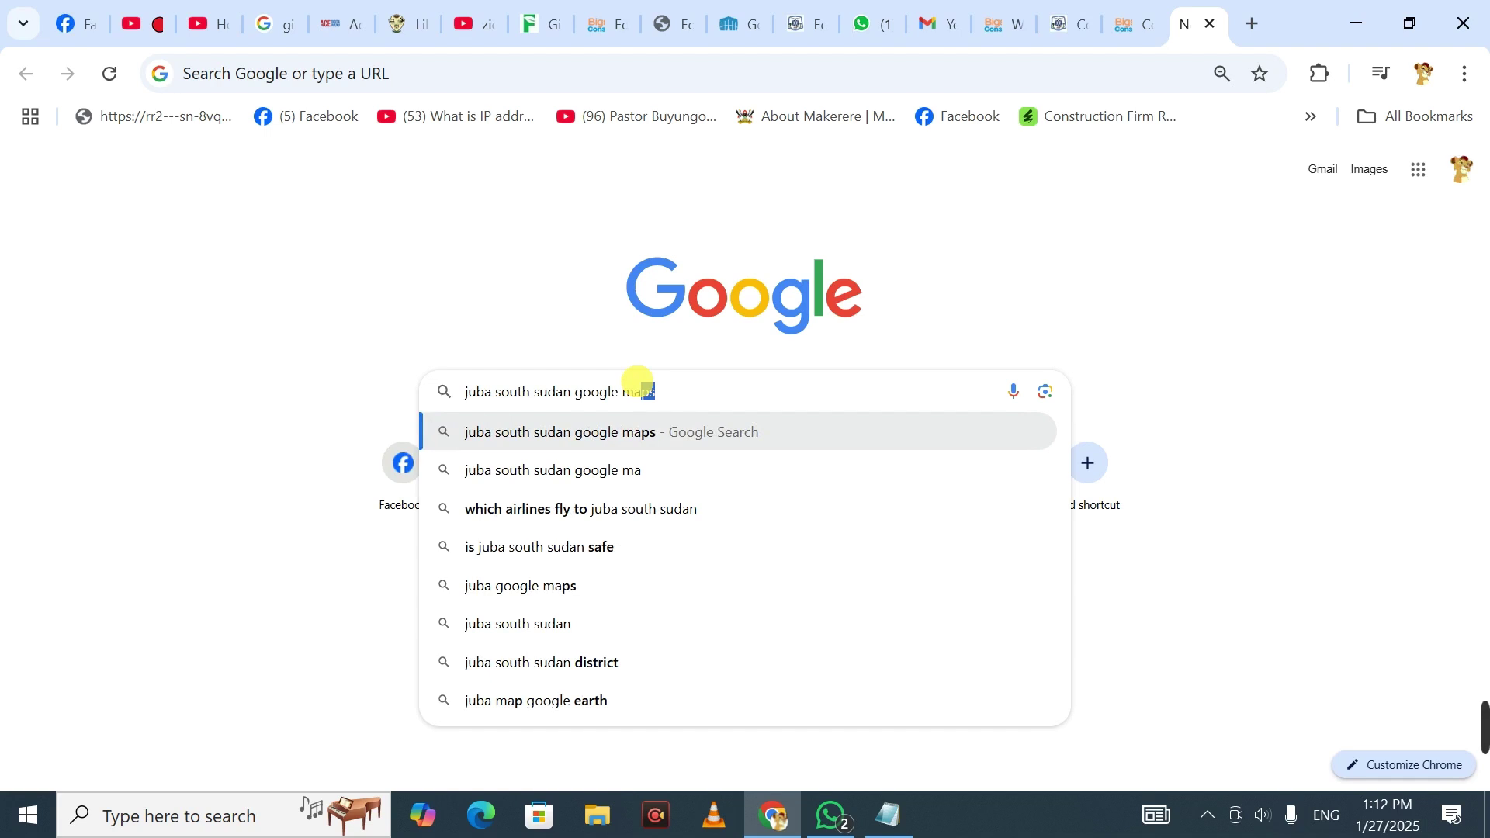
pyautogui.write('pp cord')
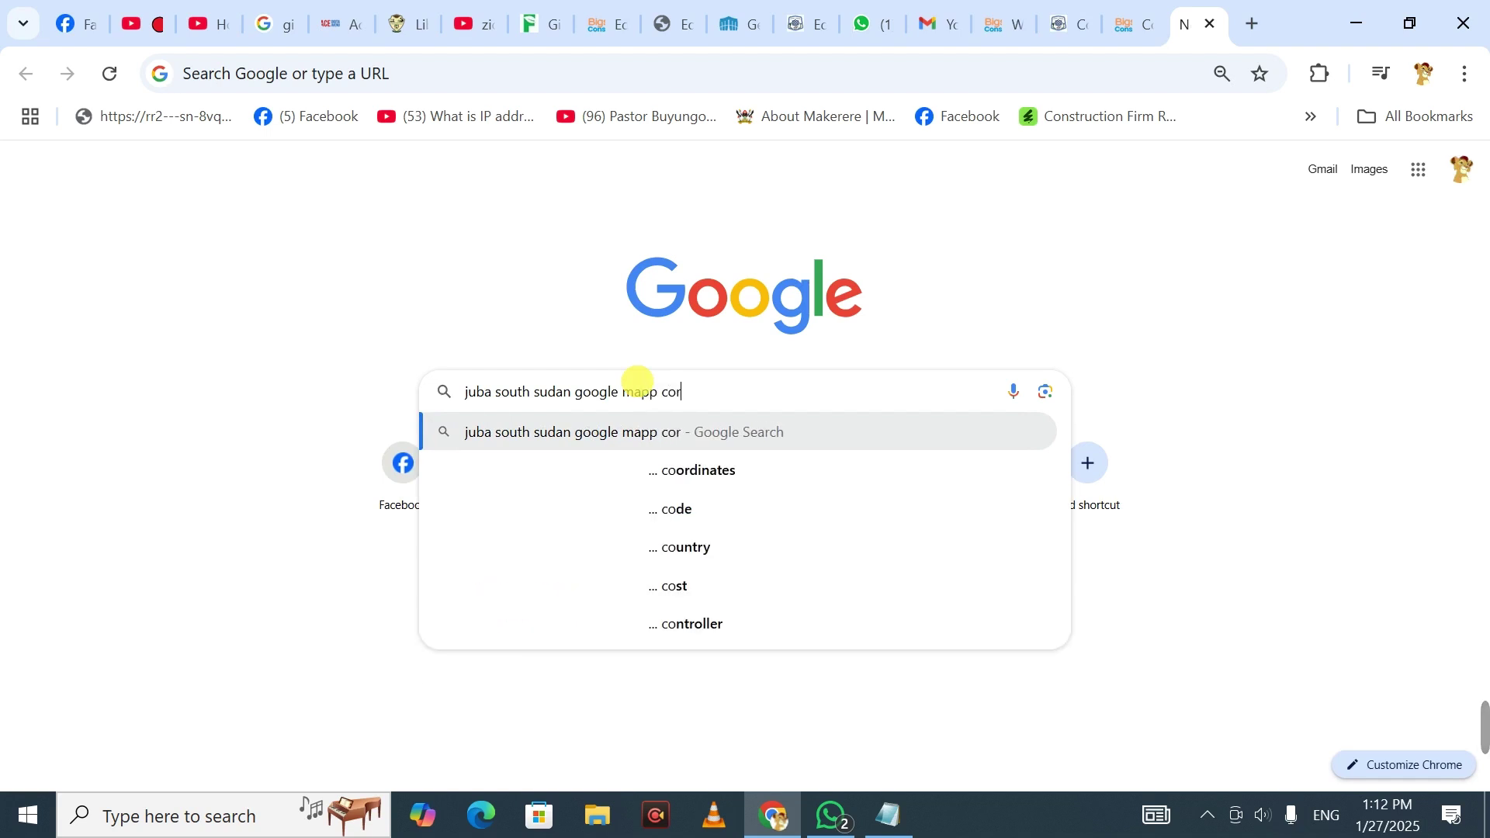
pyautogui.write('inates')
pyautogui.press('Return')
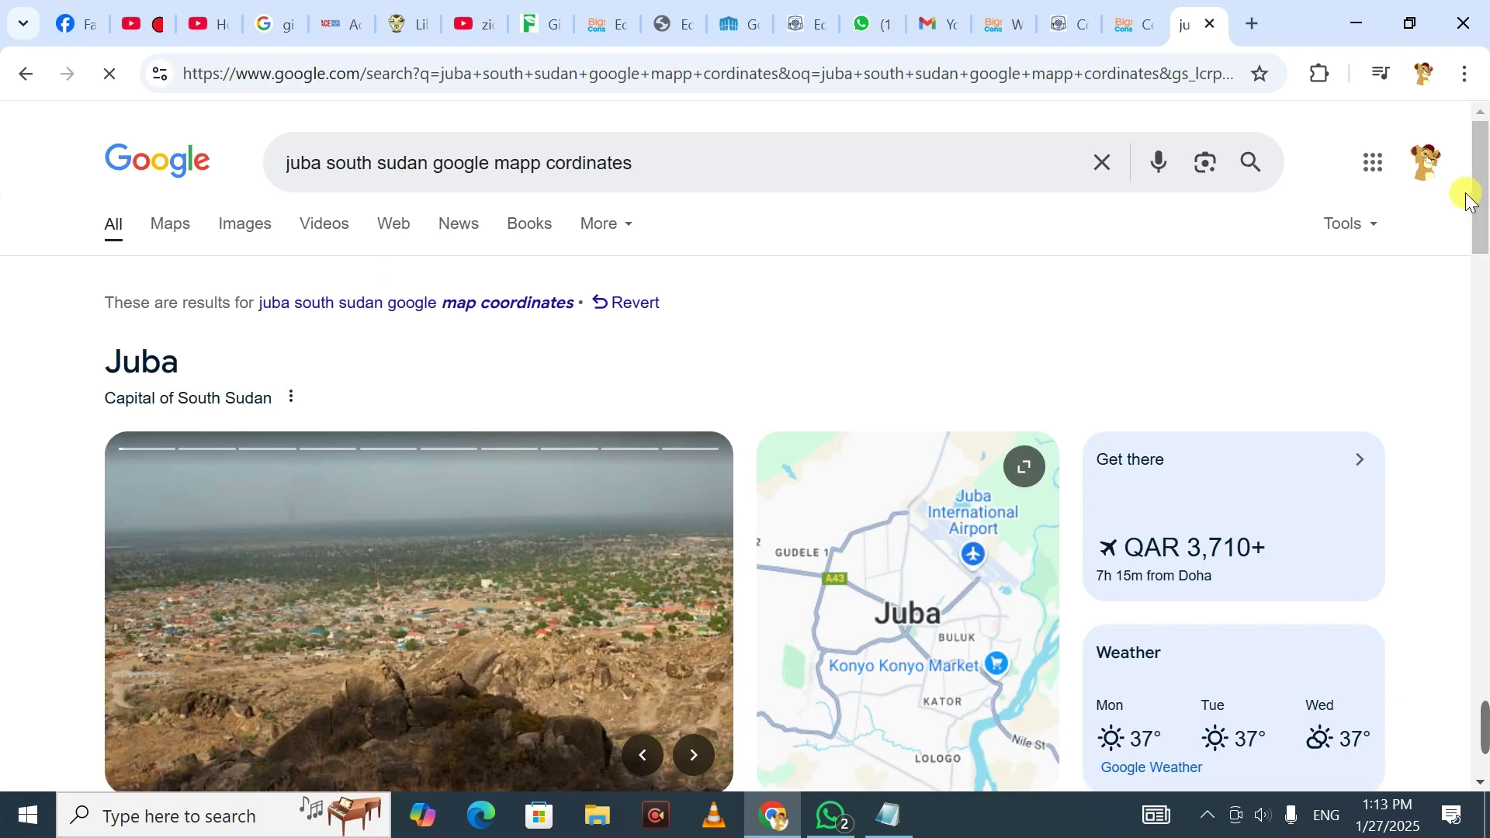
# - Open the LatLong.net result for Juba, South Sudan and copy the coordinates 4.859363, 31.571251 from the related cities list
pyautogui.moveTo(1482, 151)
pyautogui.mouseDown()
pyautogui.moveTo(1480, 389)
pyautogui.moveTo(1477, 166)
pyautogui.moveTo(1488, 227)
pyautogui.mouseUp()
pyautogui.click(1476, 164)
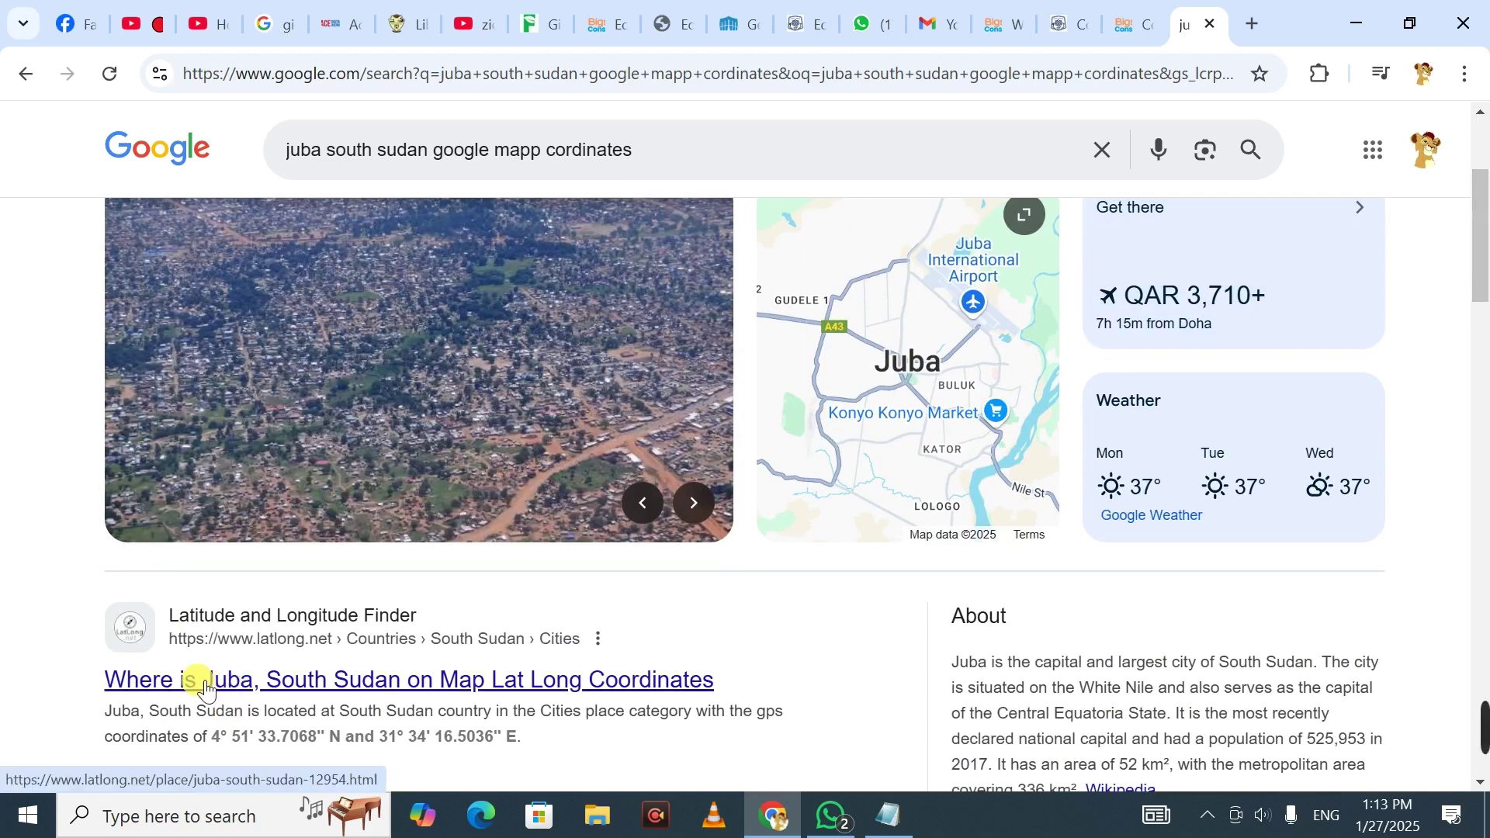
pyautogui.click(205, 688)
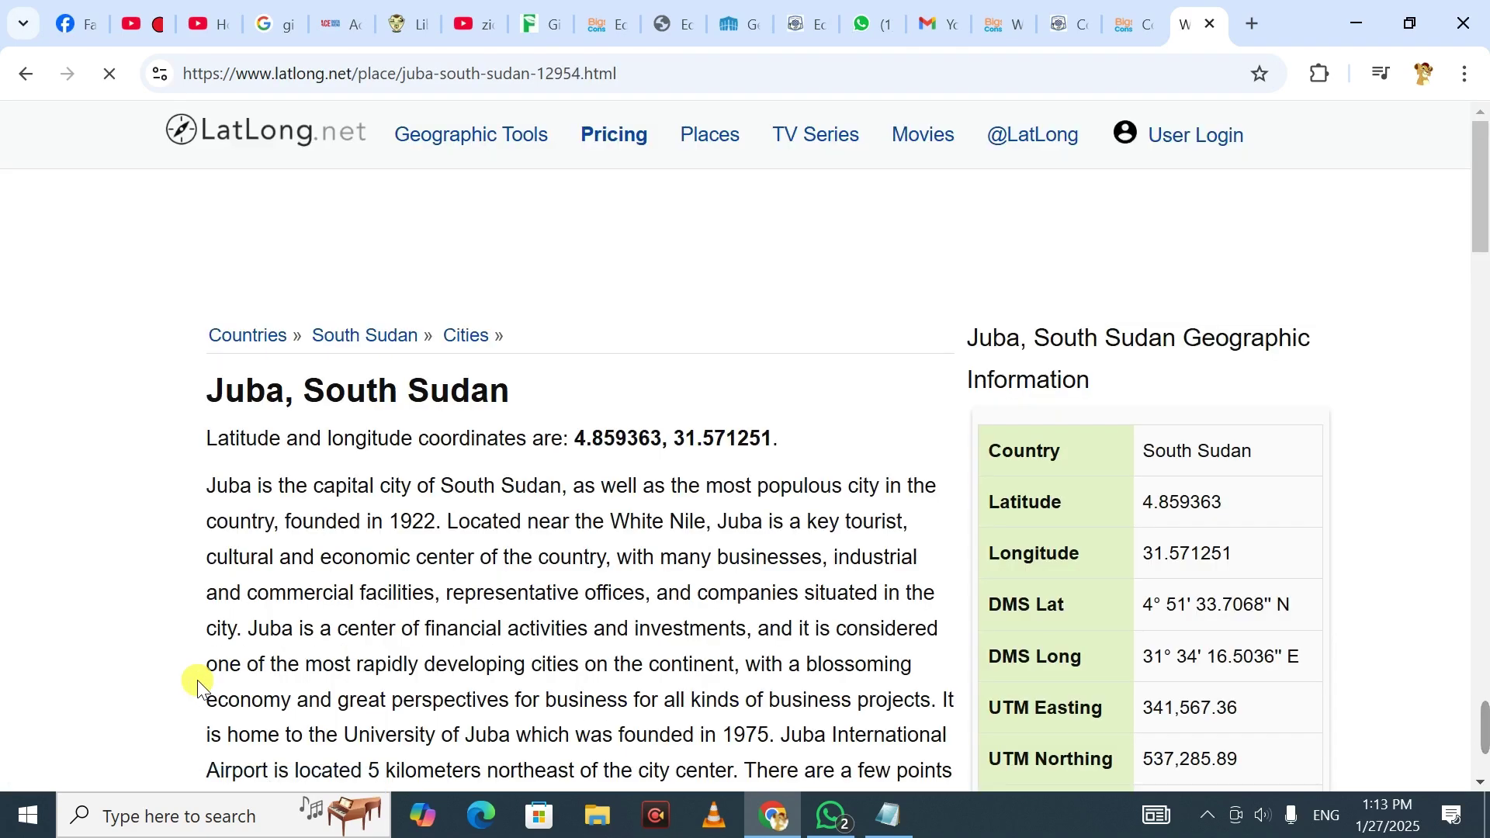
pyautogui.moveTo(1486, 191); pyautogui.dragTo(1451, 411)
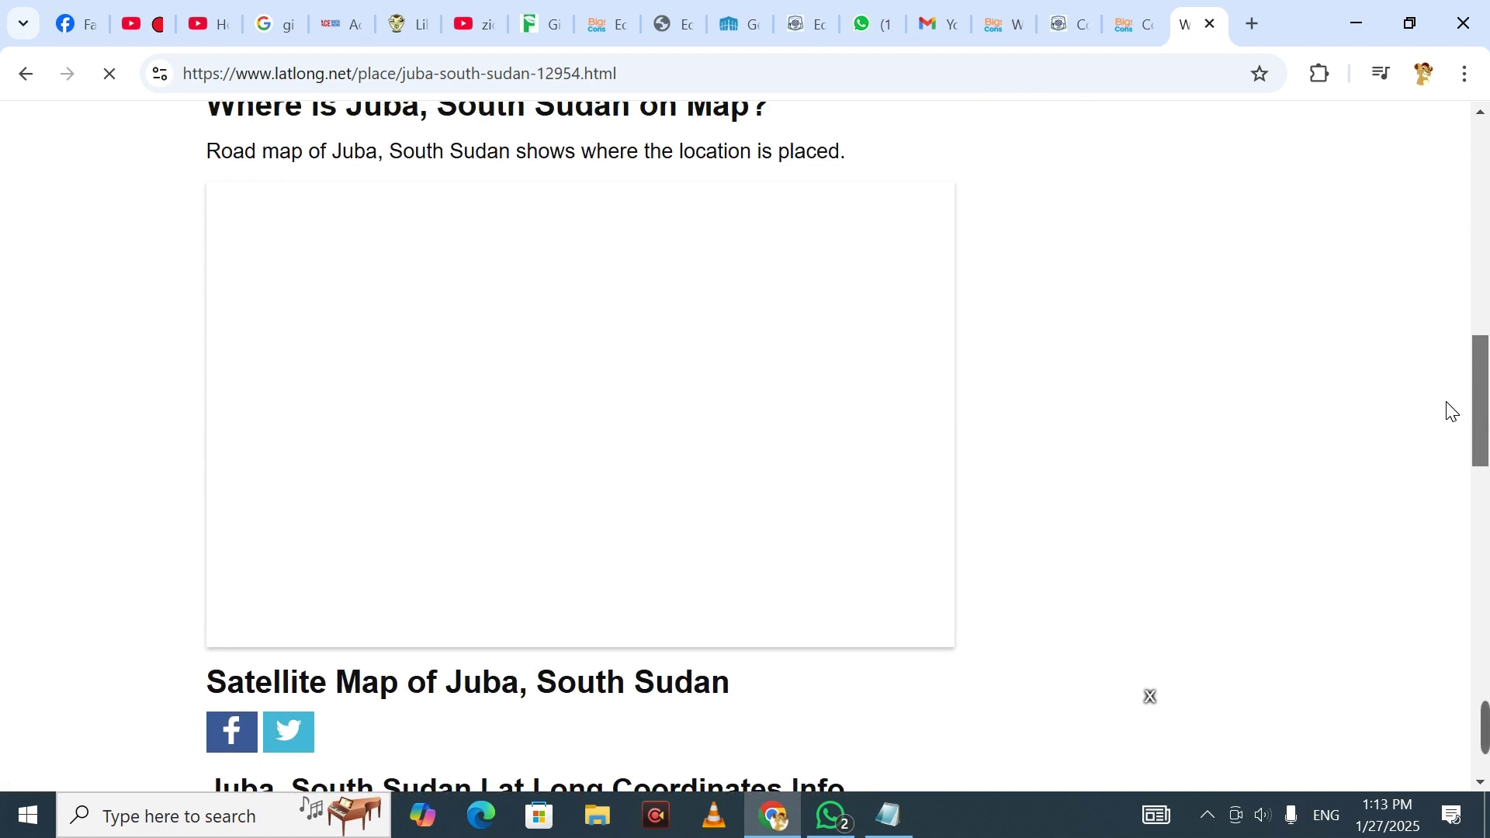
pyautogui.moveTo(1480, 730)
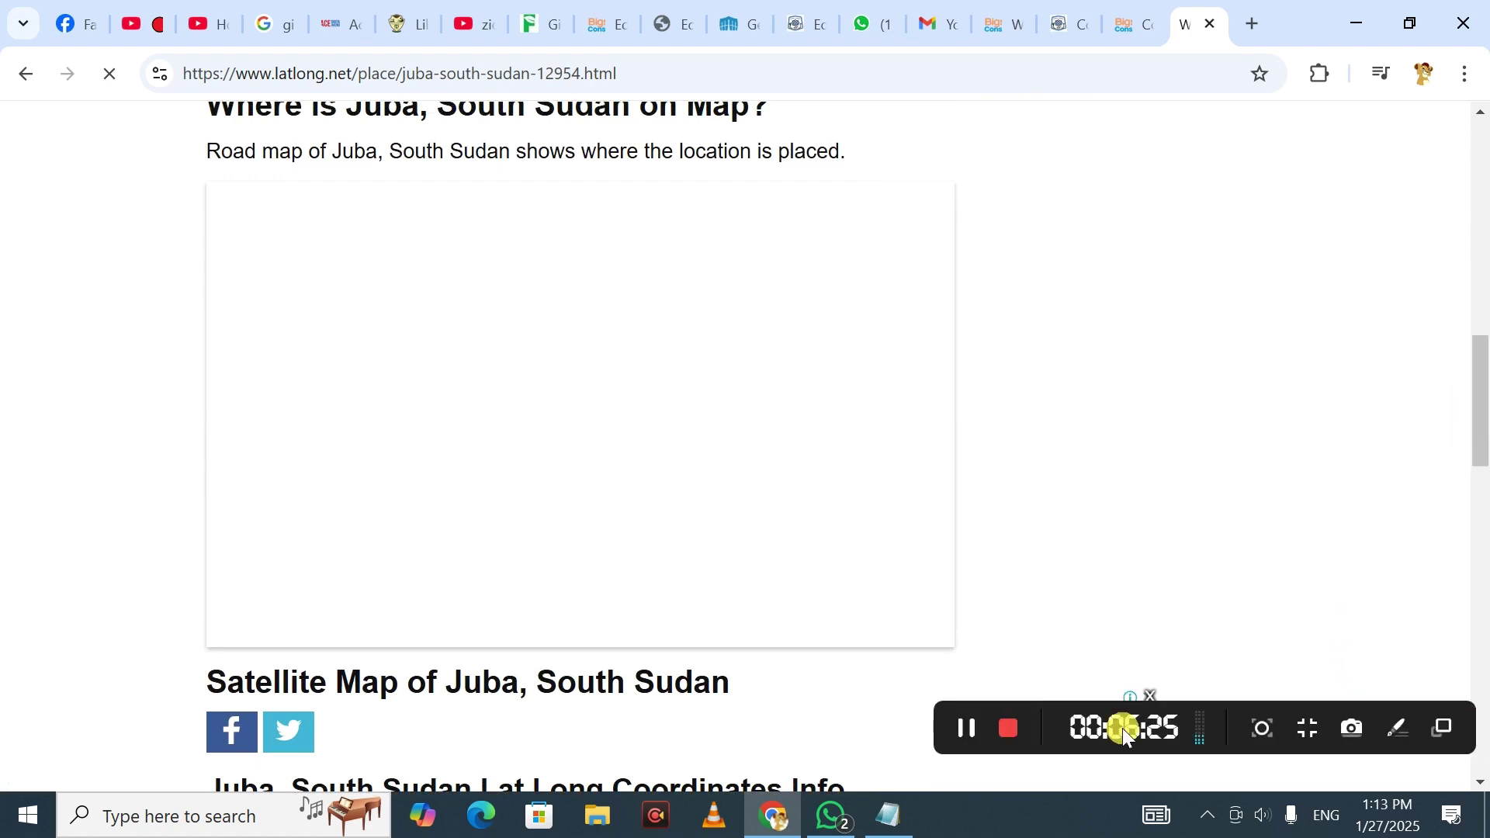
pyautogui.click(965, 726)
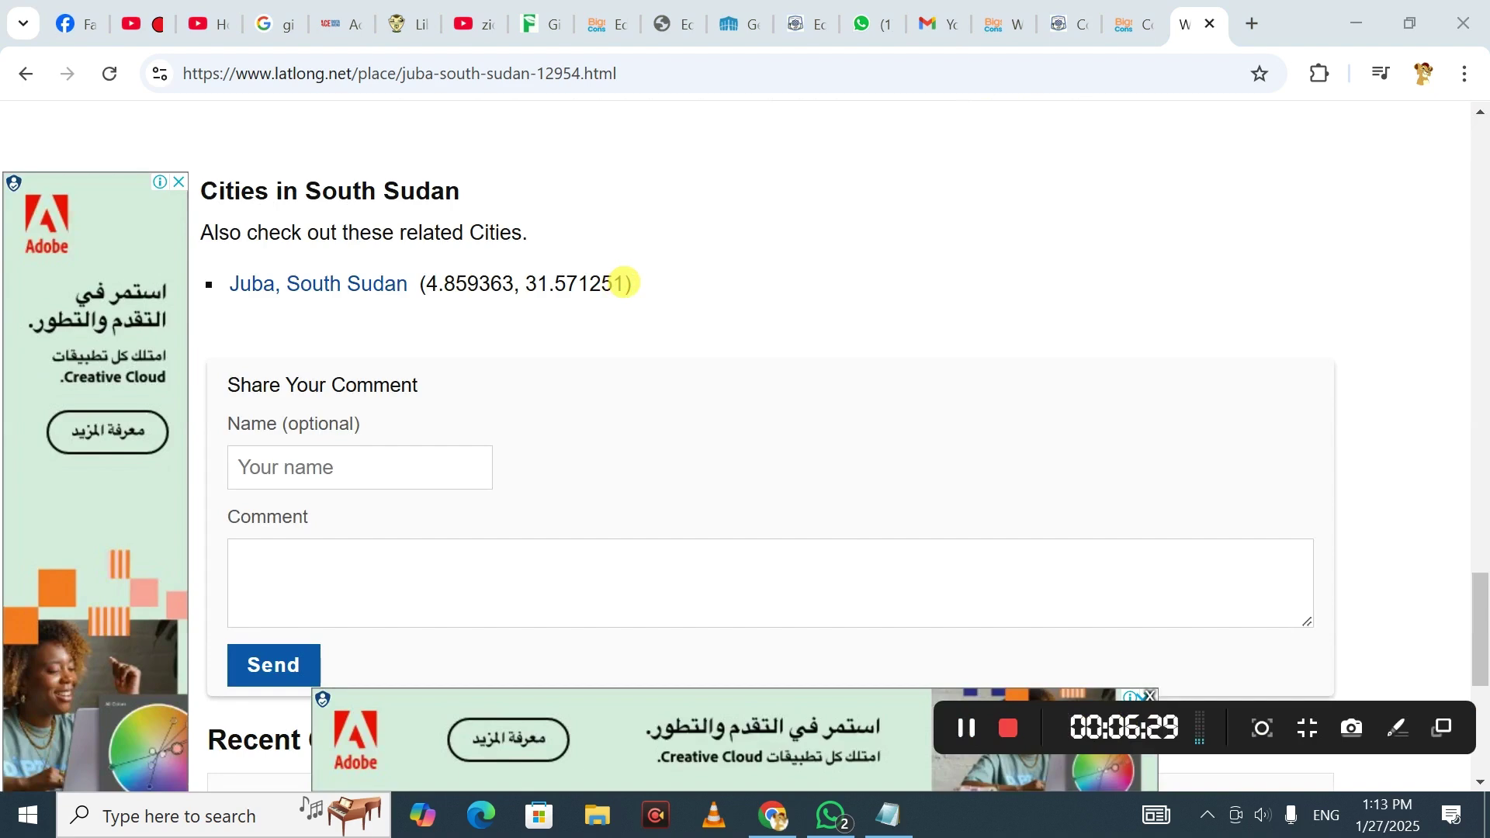
pyautogui.moveTo(623, 282); pyautogui.dragTo(439, 284)
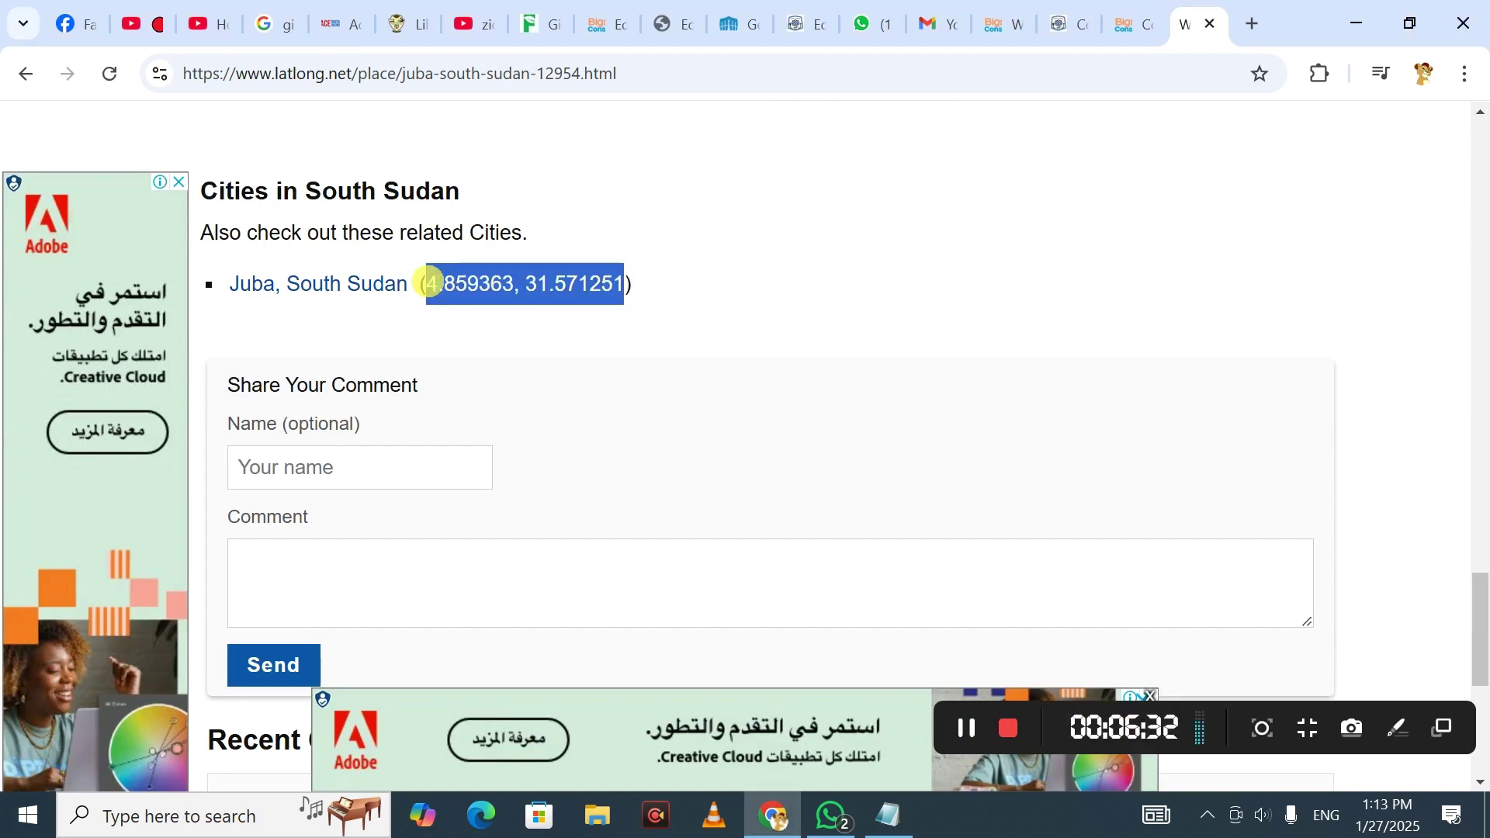
# - Return to the Contact Us page in the Elementor editor and set the map's location to 4.859363, 31.571251
pyautogui.click(1136, 17)
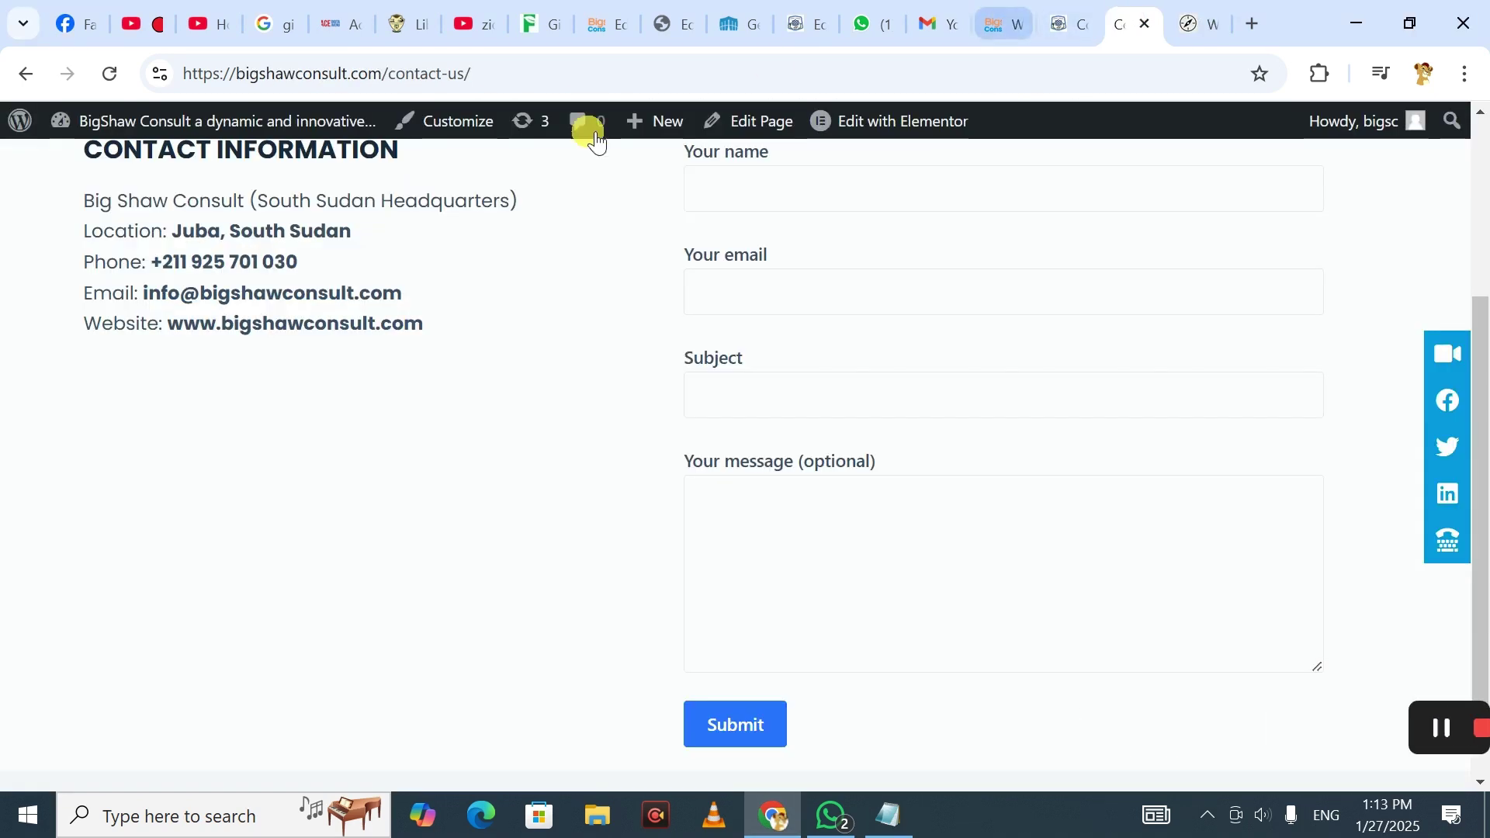
pyautogui.click(1001, 21)
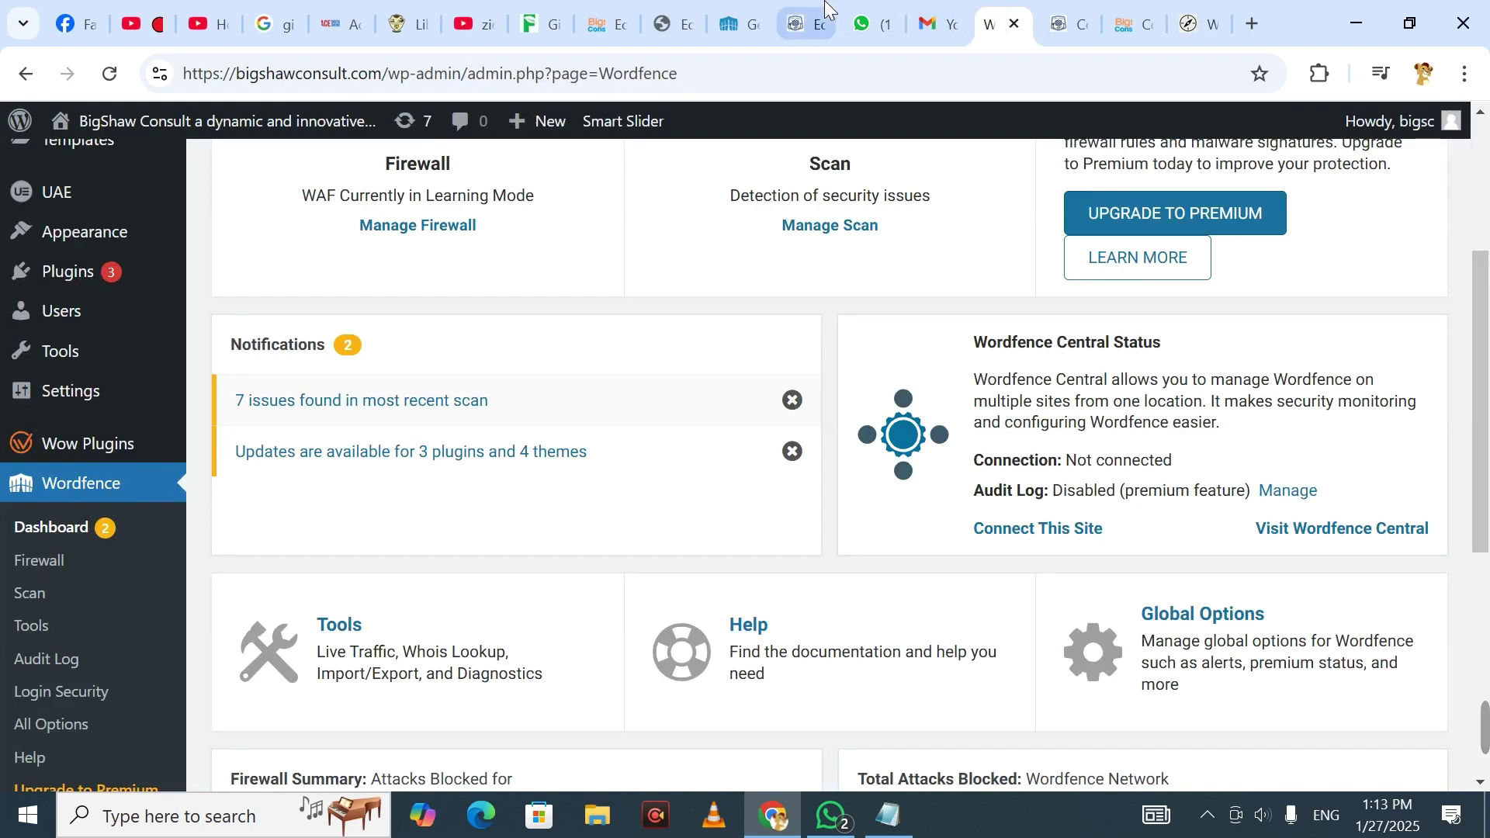
pyautogui.click(672, 24)
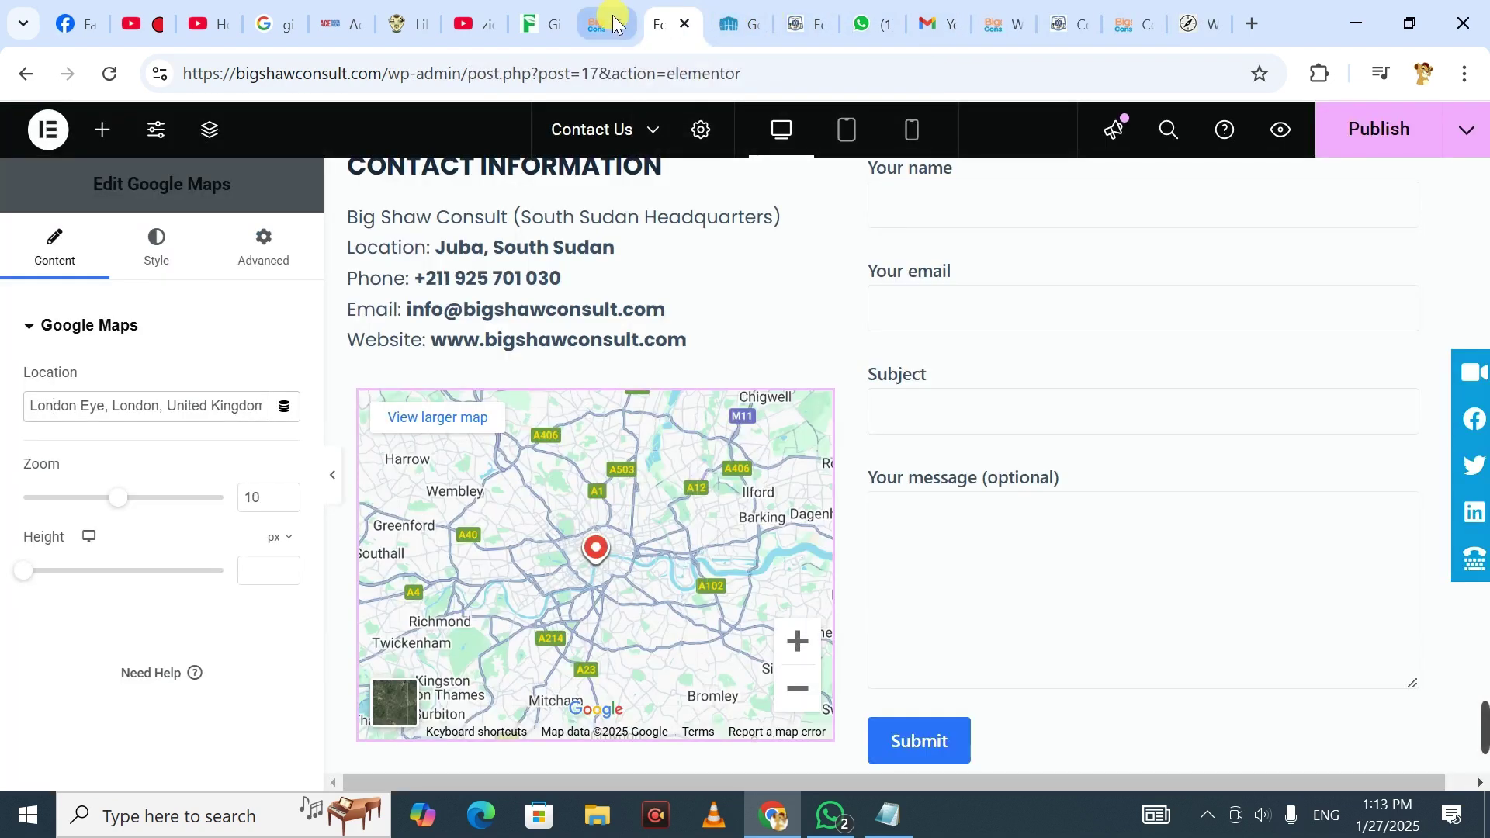
pyautogui.tripleClick(140, 405)
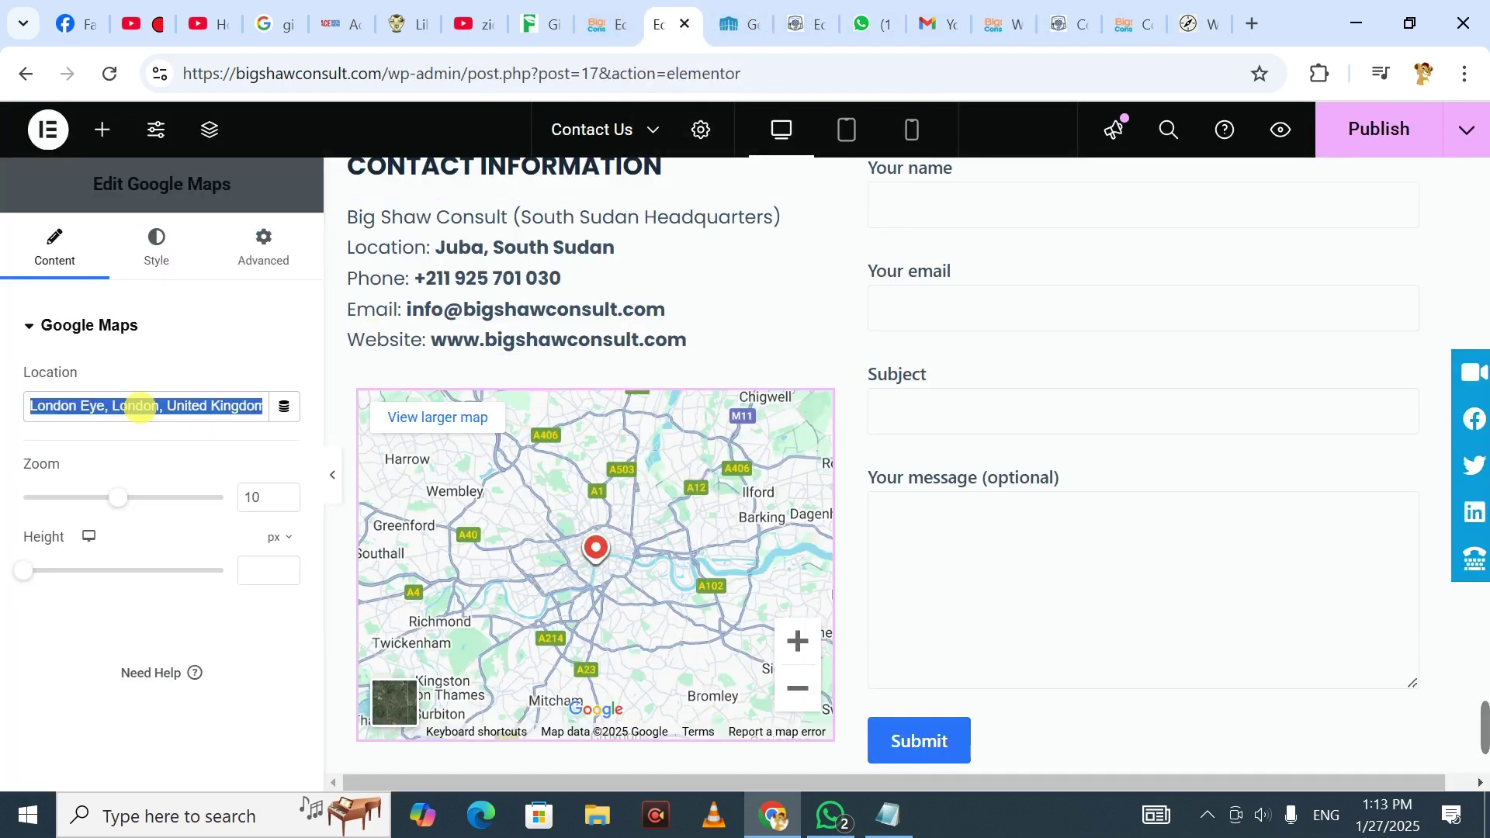
pyautogui.write('4.859363, 31.571251')
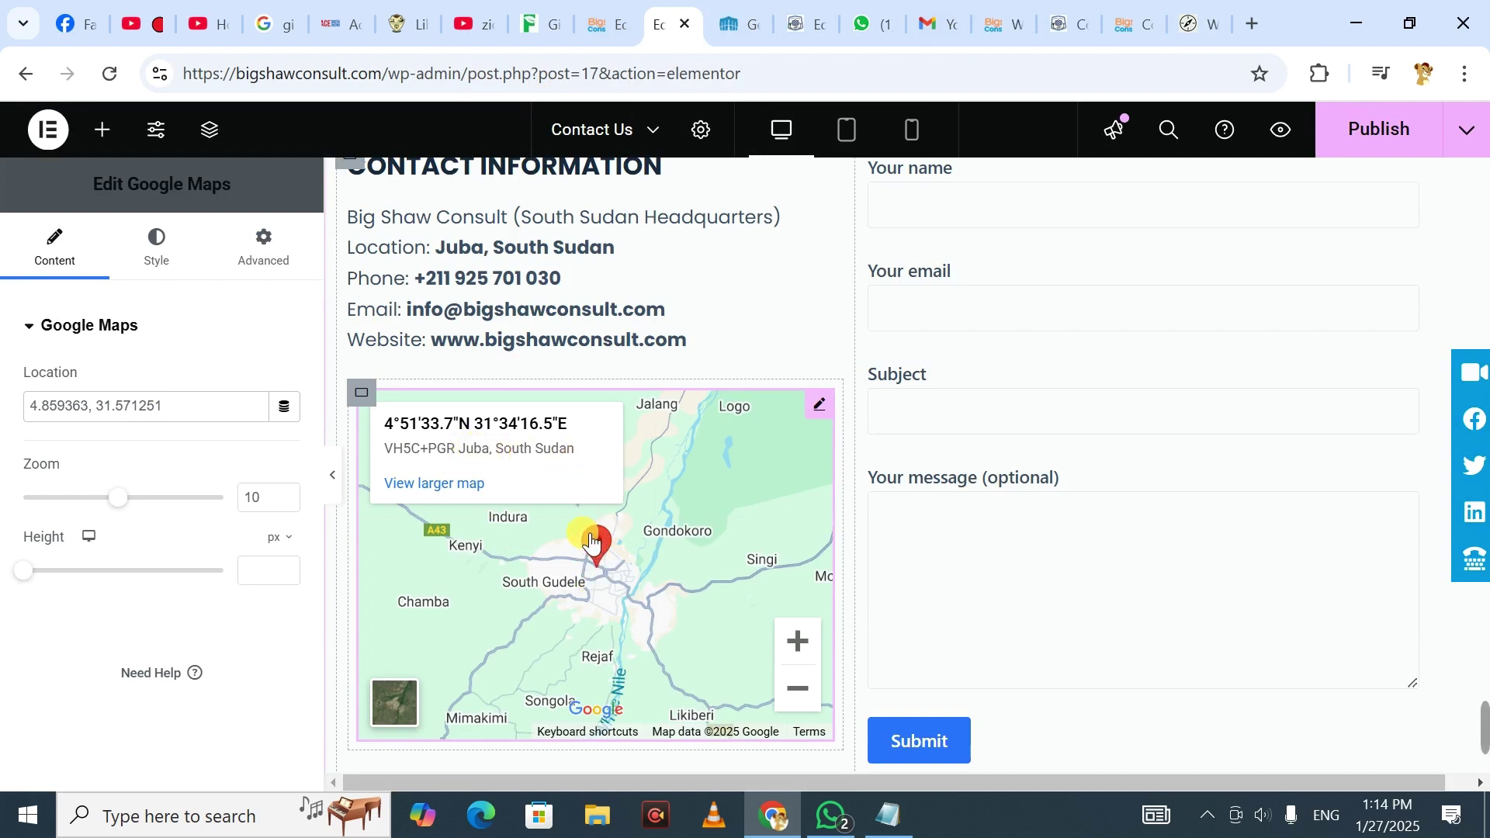
# - Publish the Contact Us page and examine the map and form on the live page down to the footer
pyautogui.click(1368, 136)
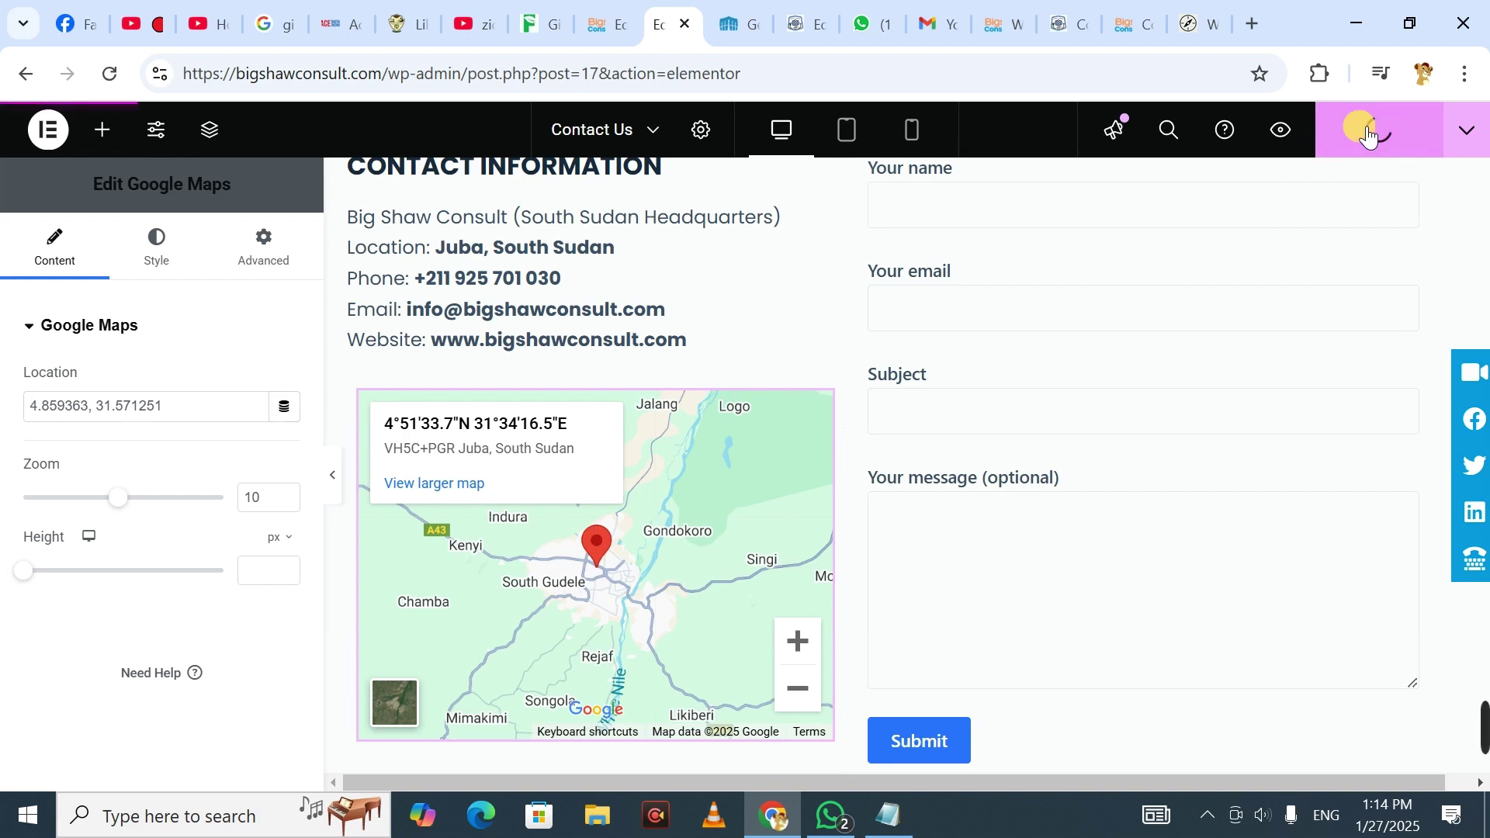
pyautogui.click(1112, 29)
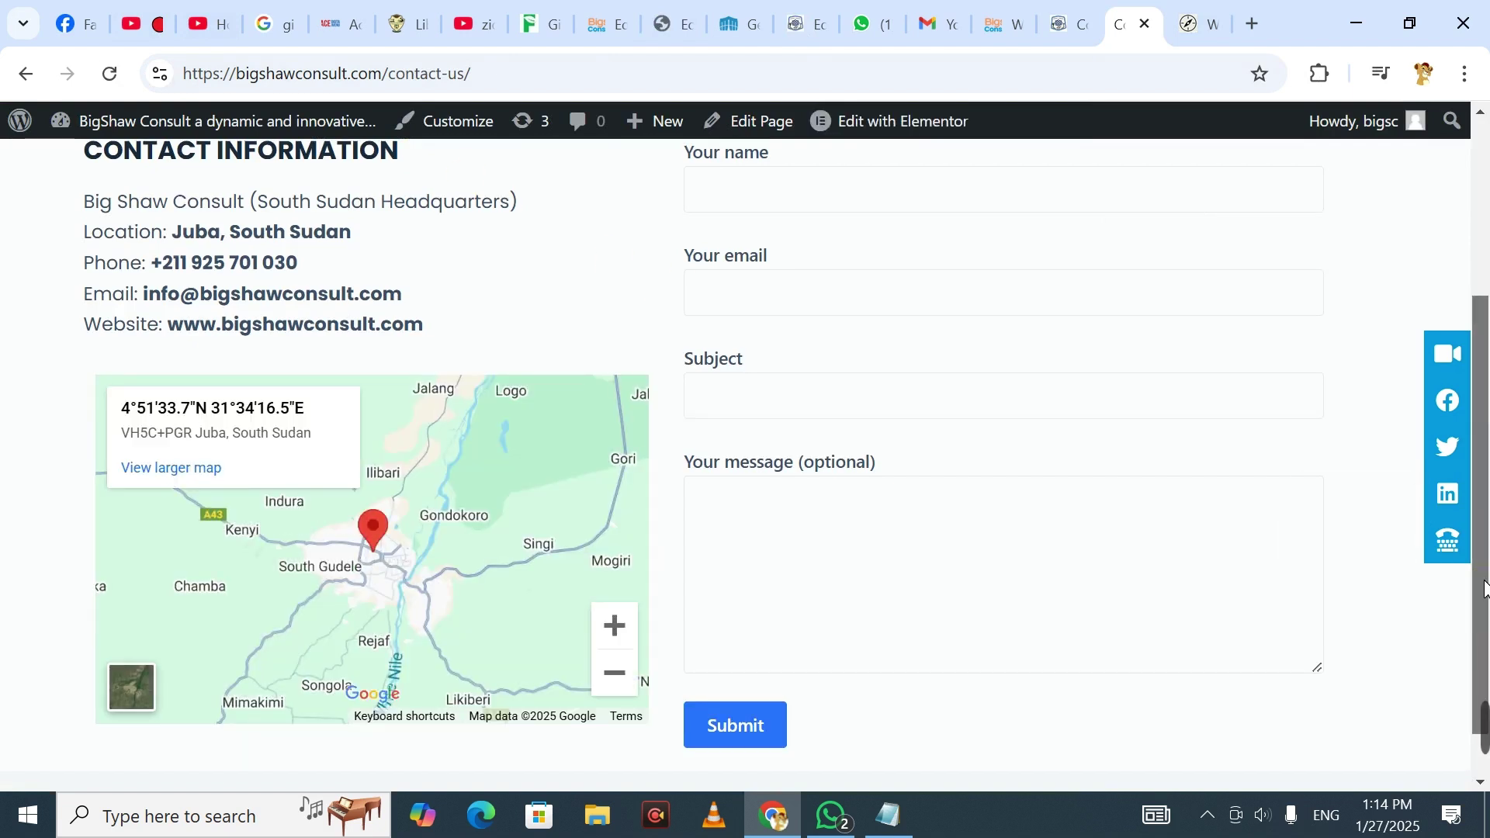
pyautogui.moveTo(1482, 587); pyautogui.dragTo(1486, 651)
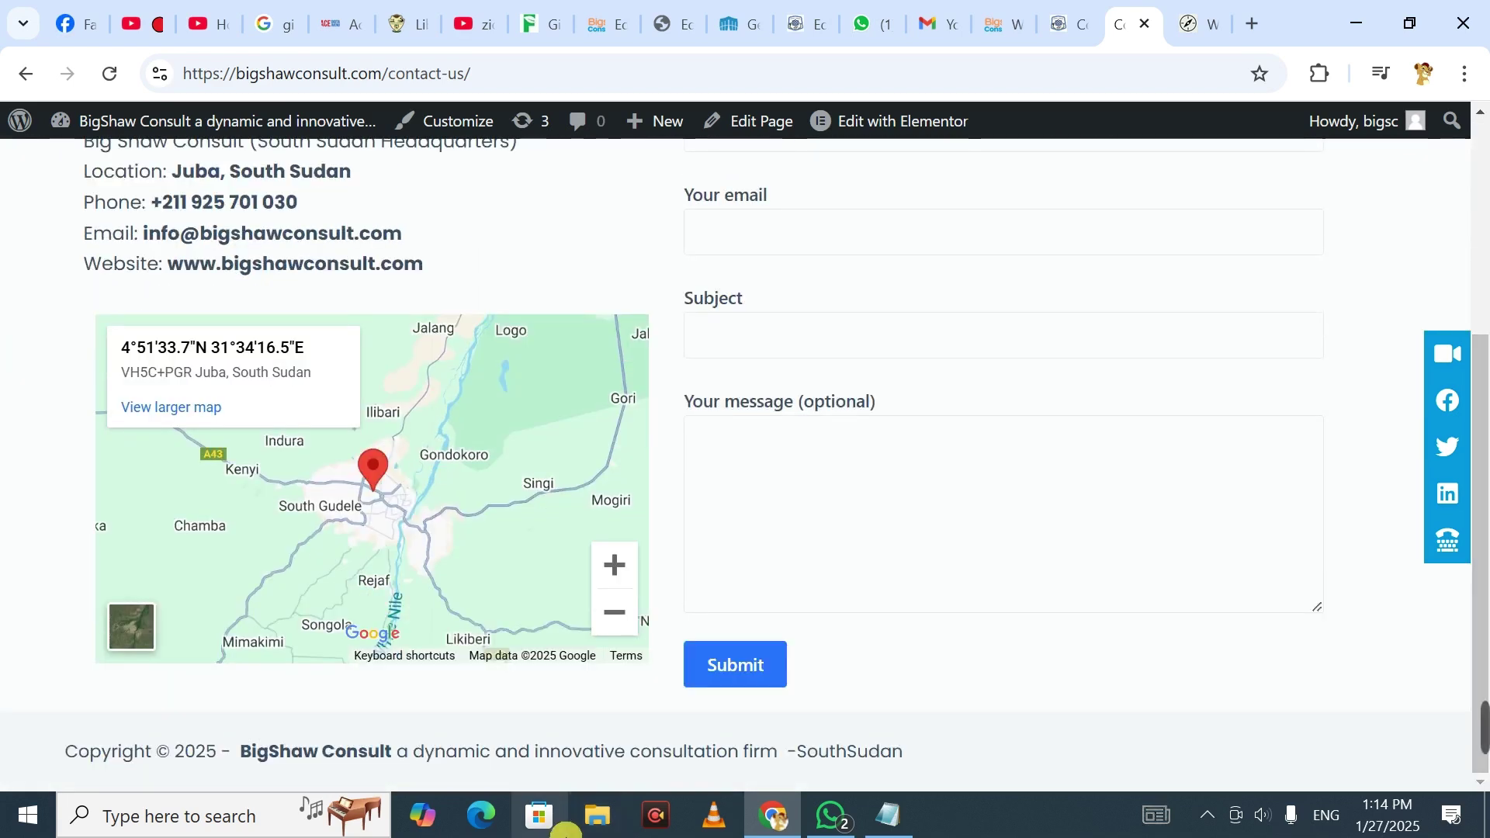
# - Switch to Microsoft Edge in a maximized window and load bigshawconsult.com
pyautogui.rightClick(475, 821)
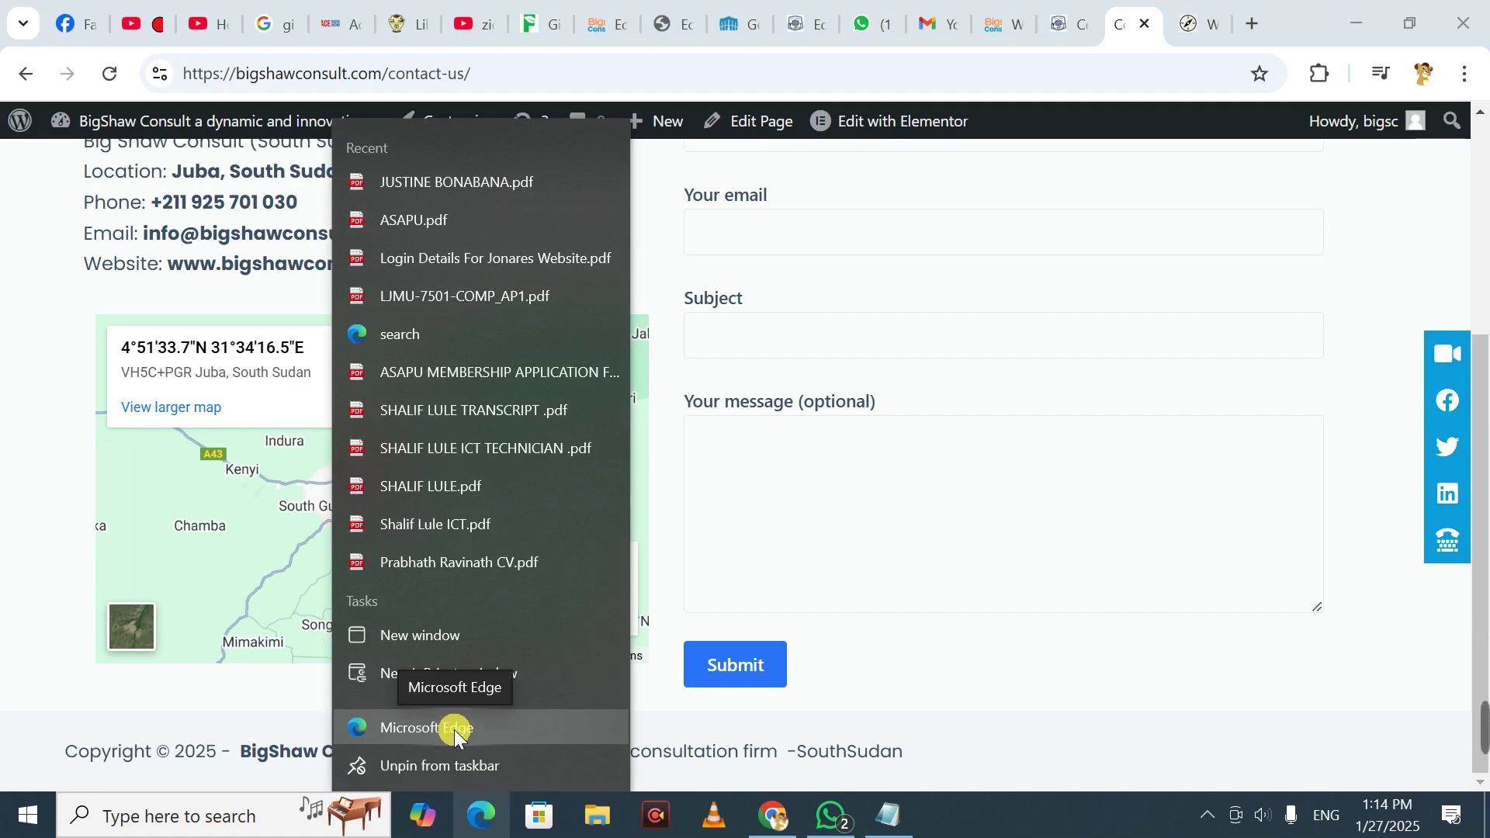
pyautogui.click(455, 729)
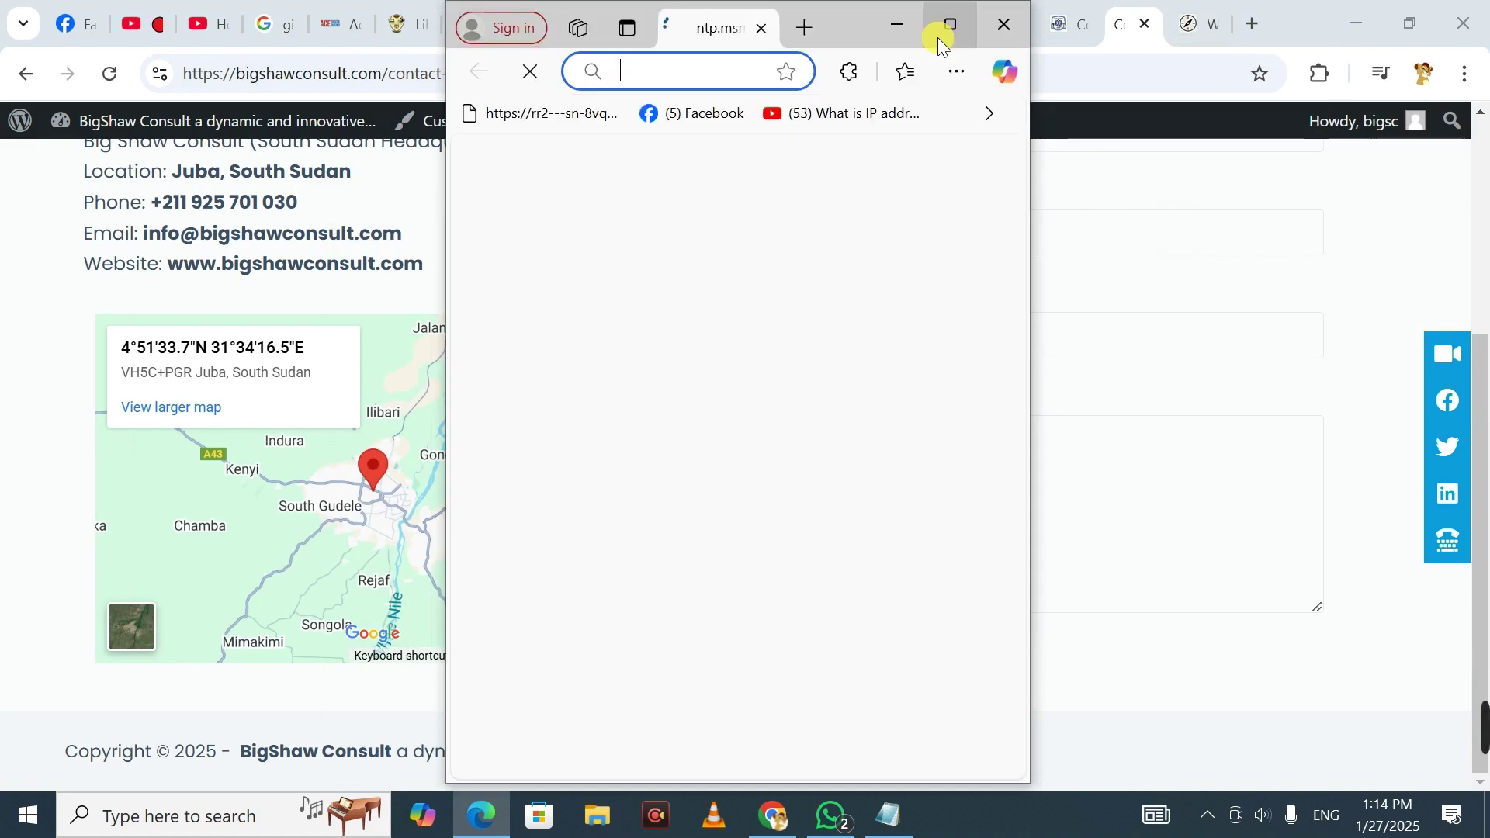
pyautogui.click(941, 34)
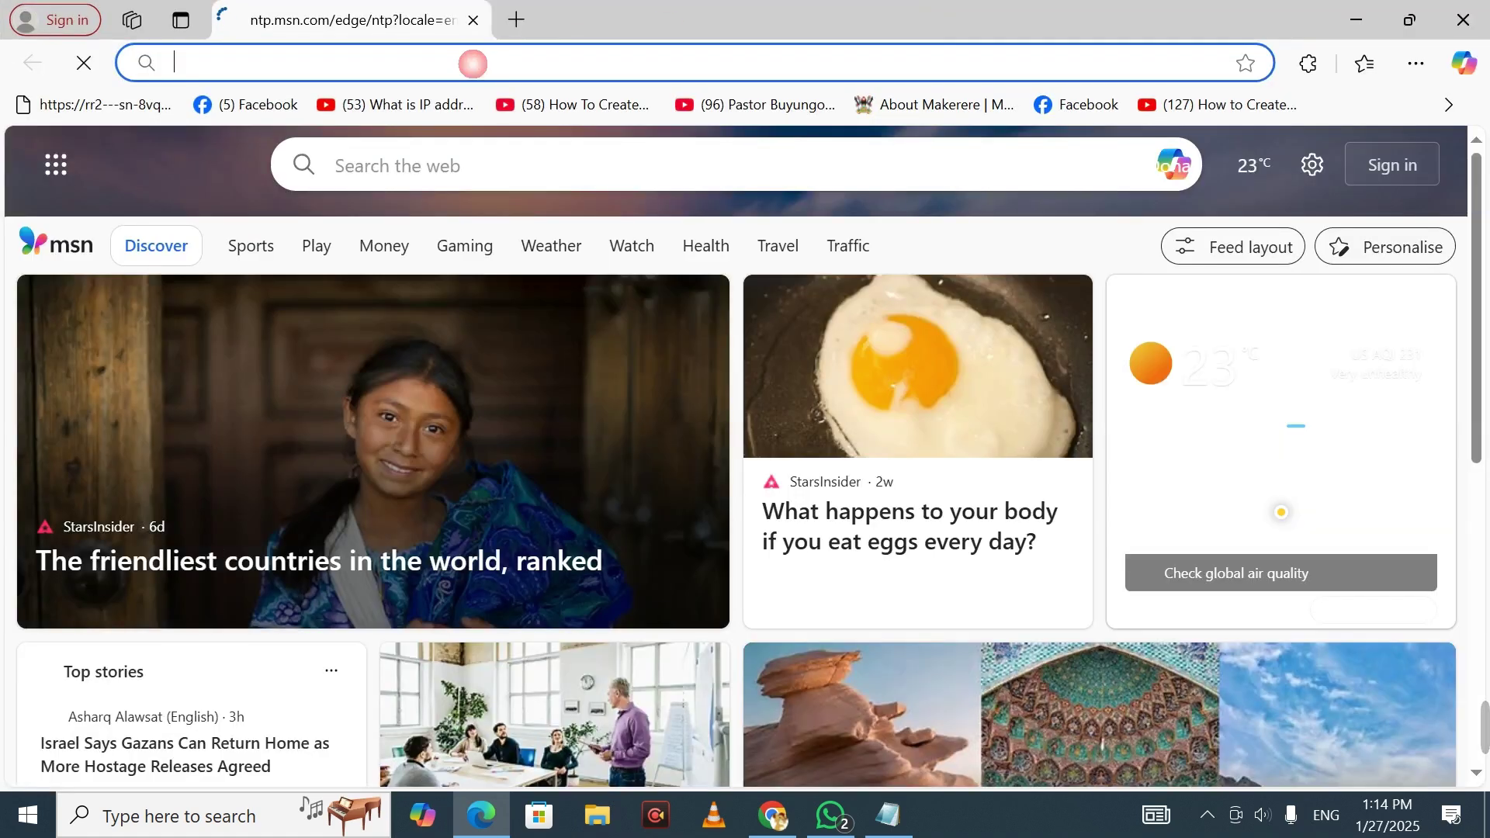
pyautogui.write('bi')
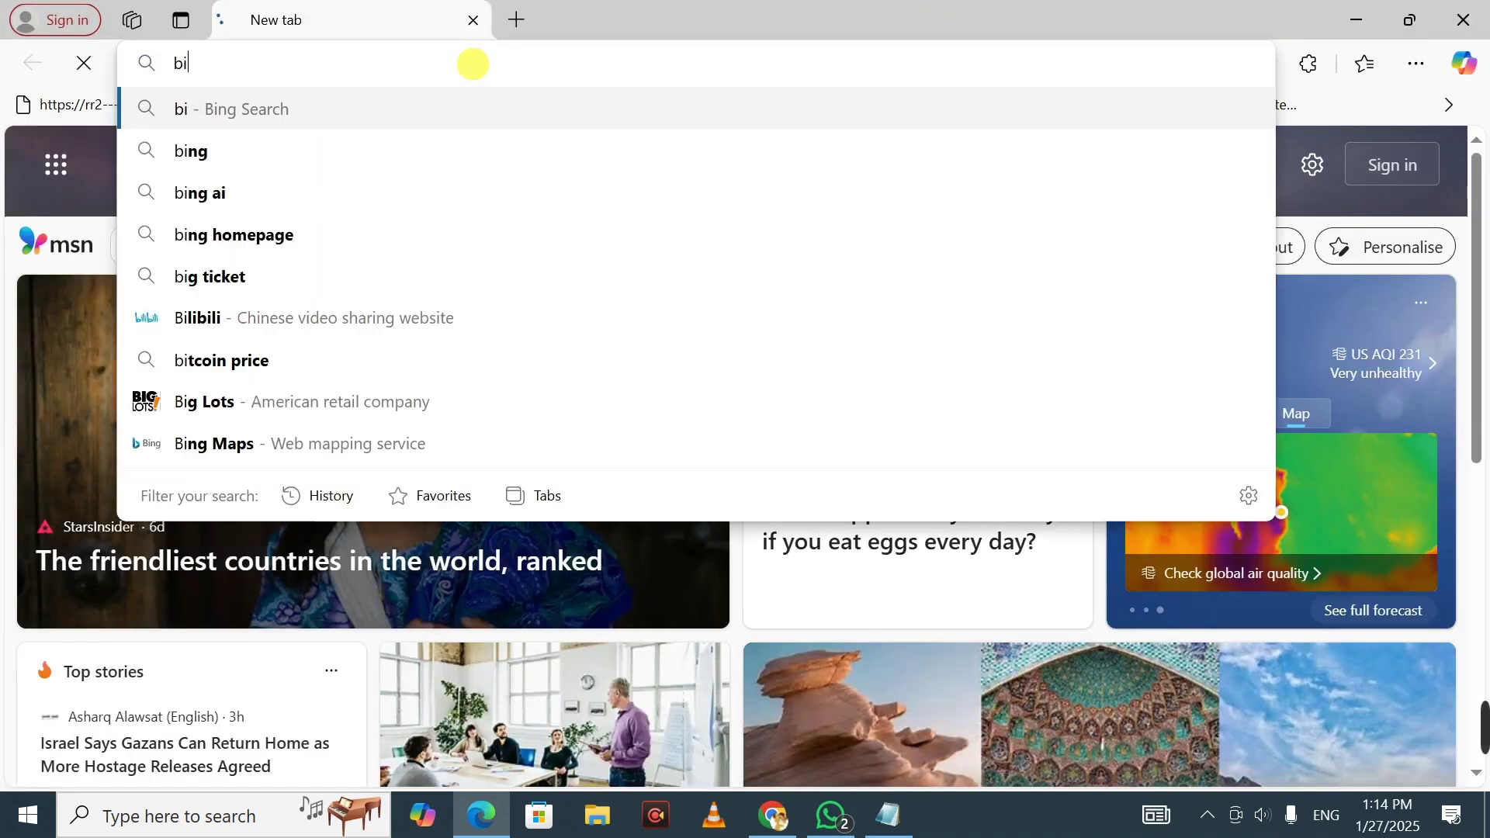
pyautogui.write('gsha')
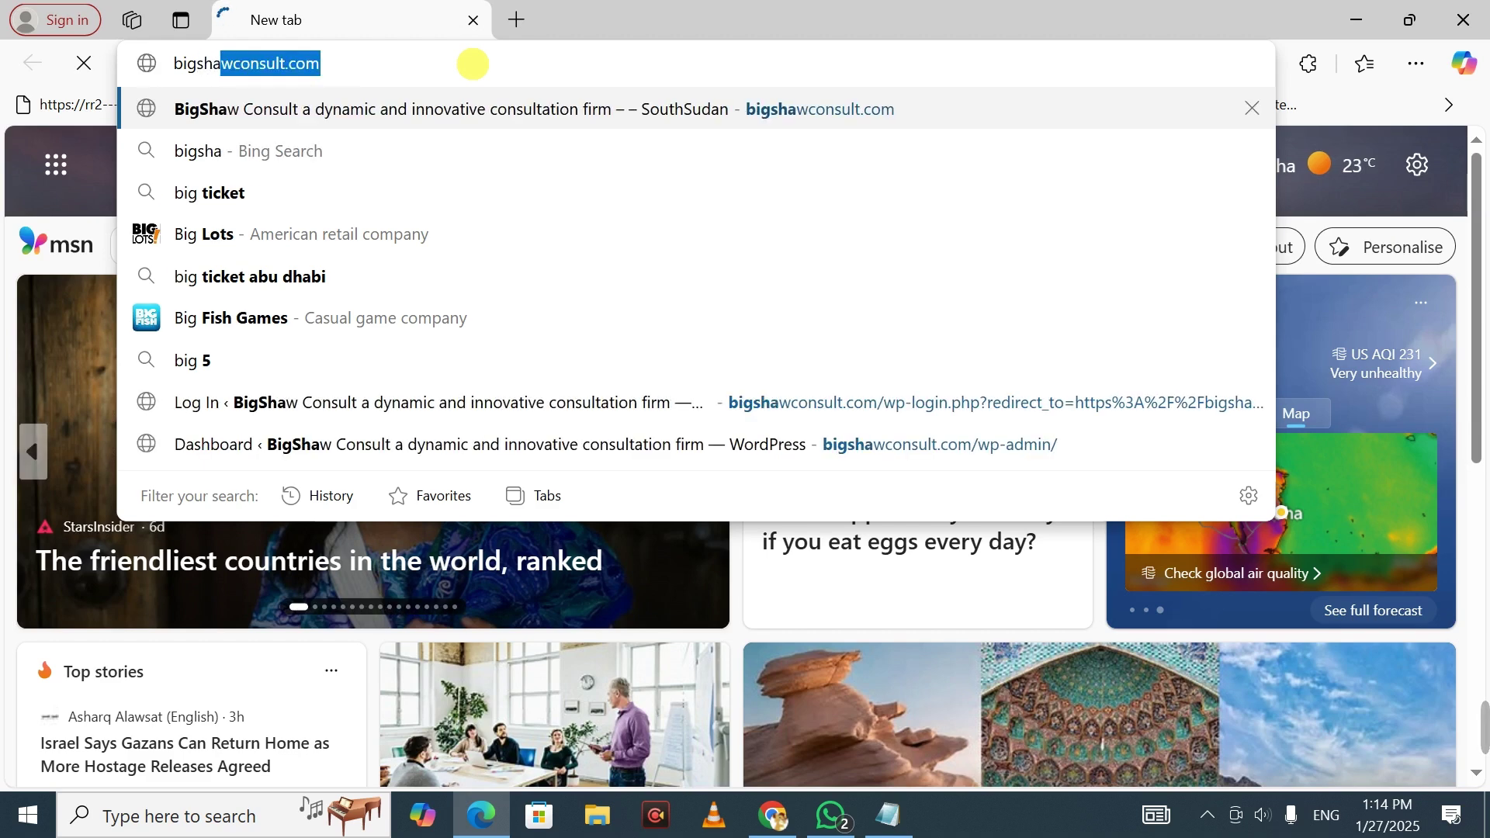
pyautogui.press('Return')
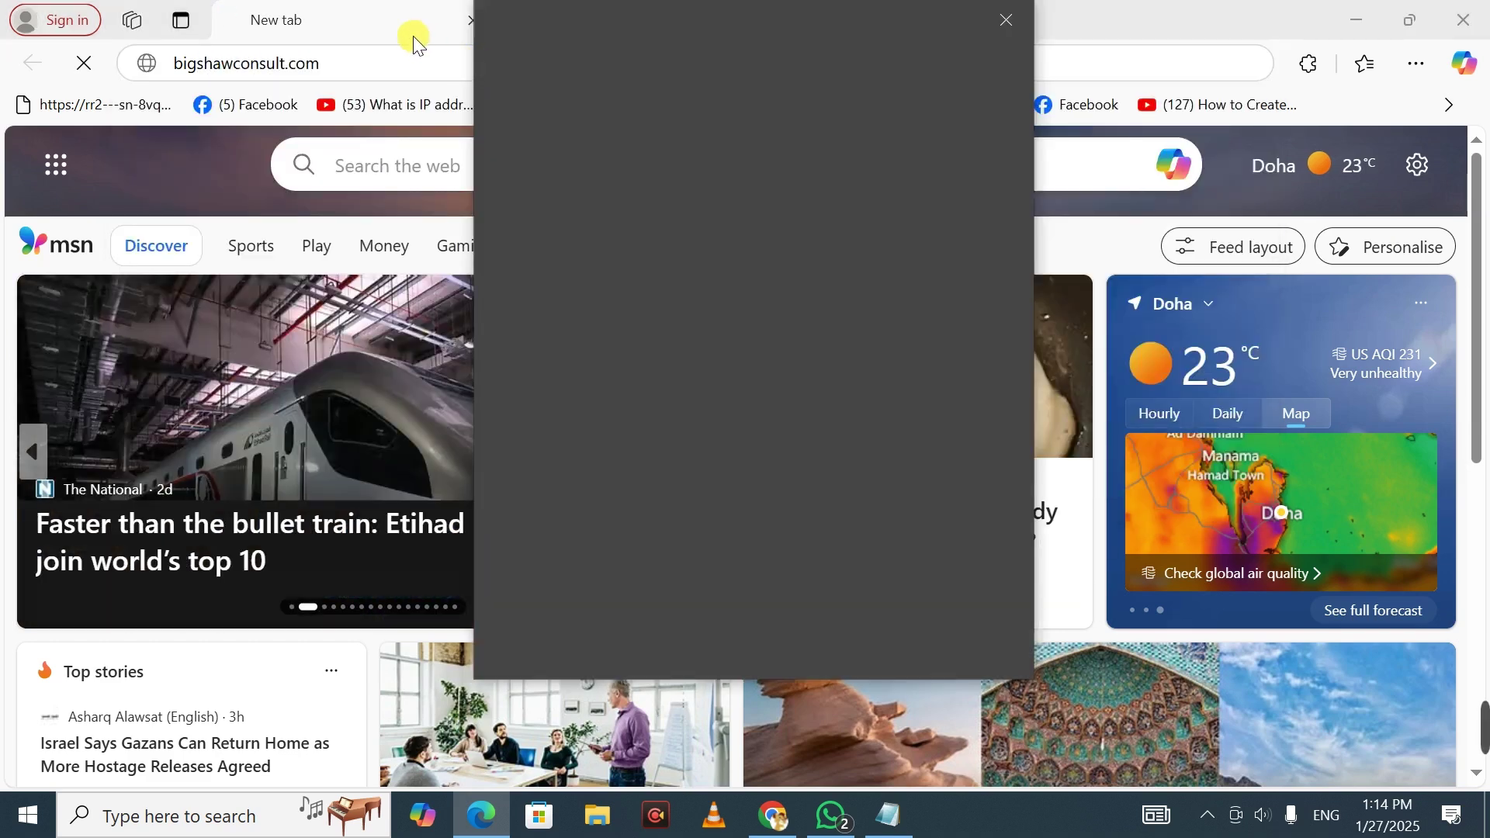
# - Dismiss the loading pop-up window over the new tab and load bigshawconsult.com
pyautogui.click(998, 22)
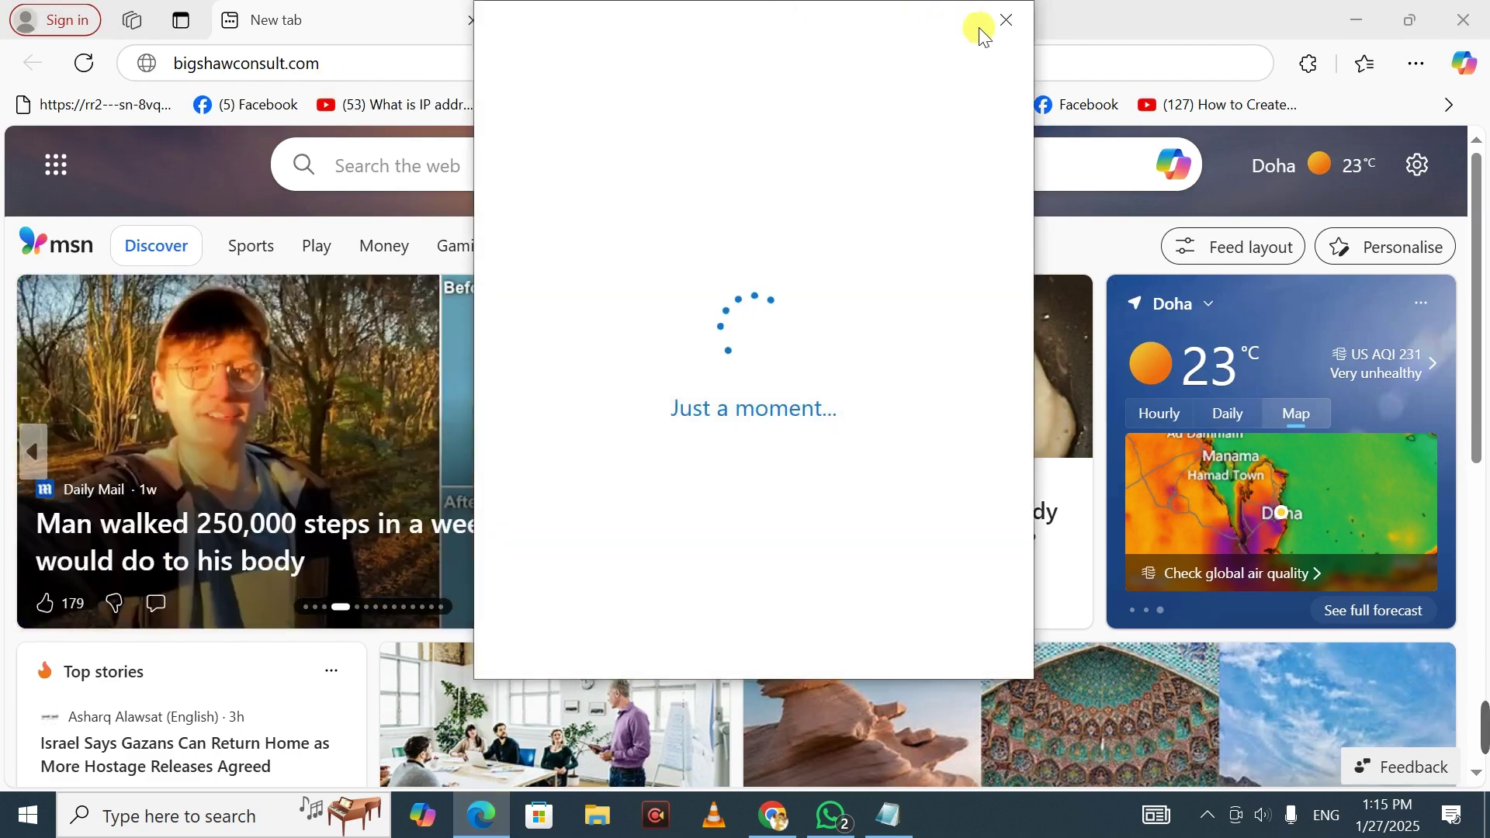
pyautogui.click(1007, 19)
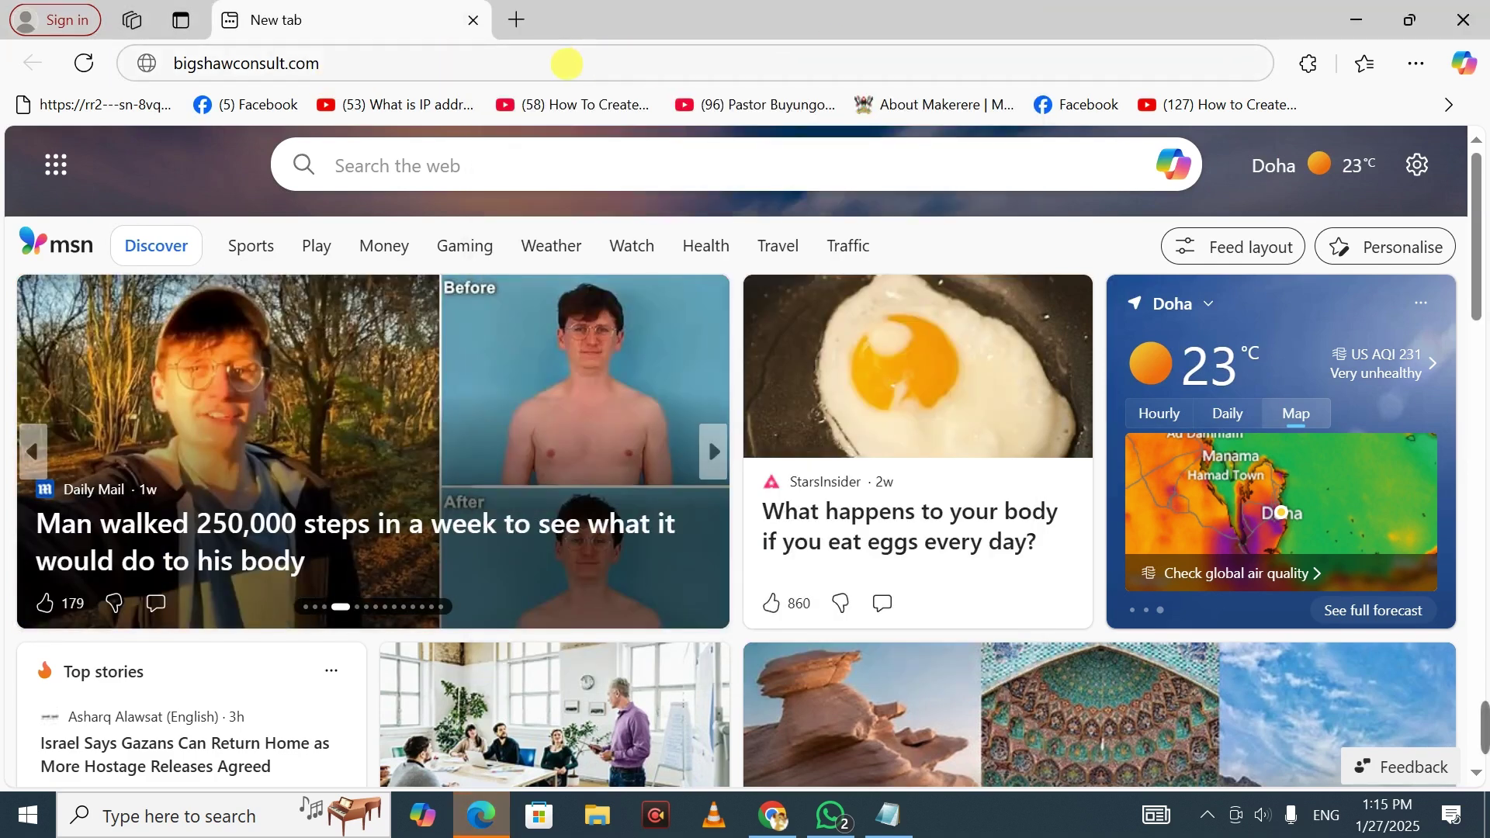
pyautogui.press('Return')
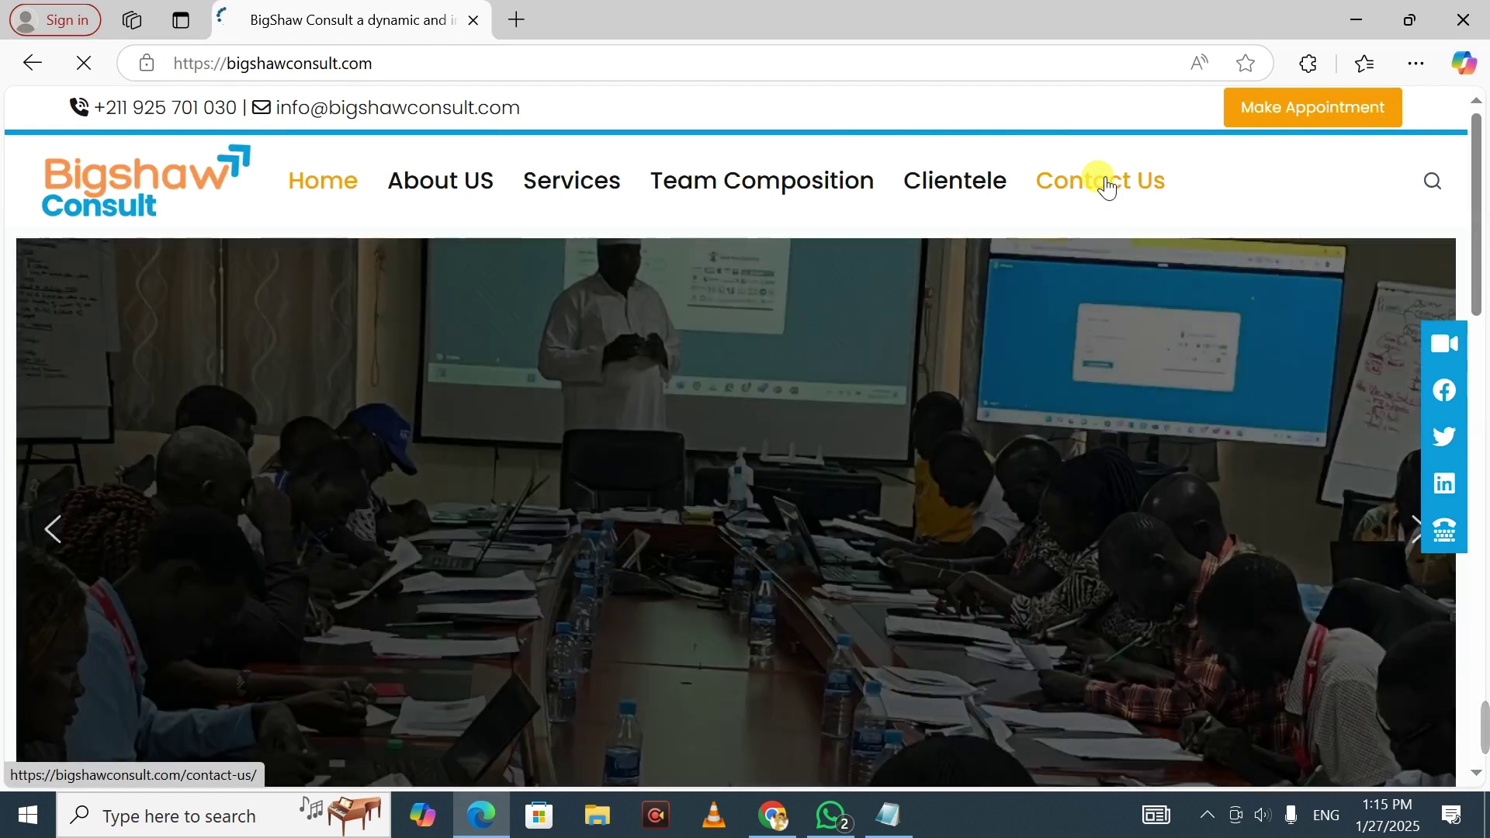
# - Open the site's Contact Us page and examine its contact information, Juba map and contact form
pyautogui.click(1107, 188)
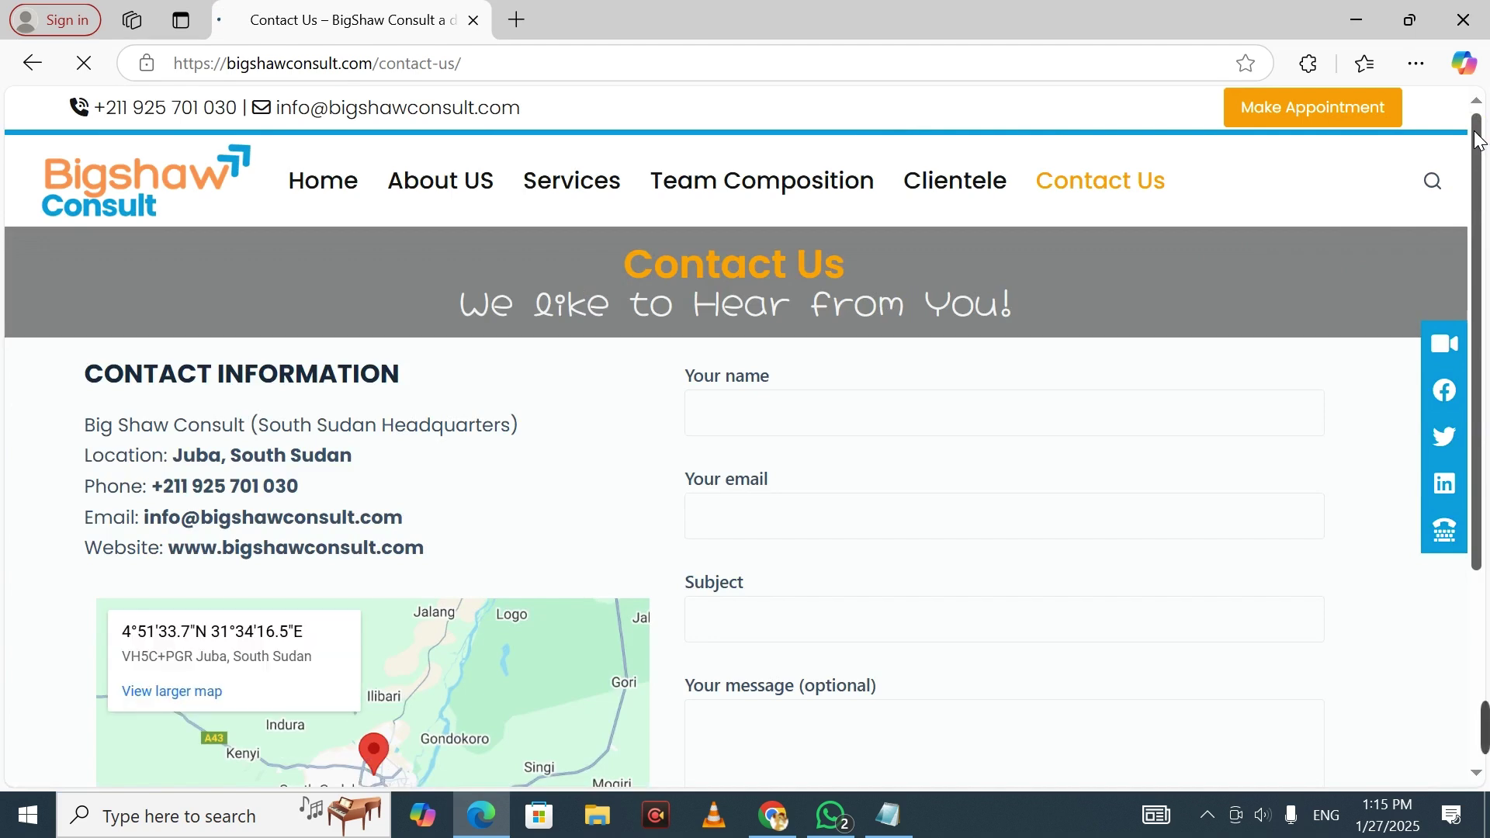
pyautogui.moveTo(1475, 142); pyautogui.dragTo(1484, 45)
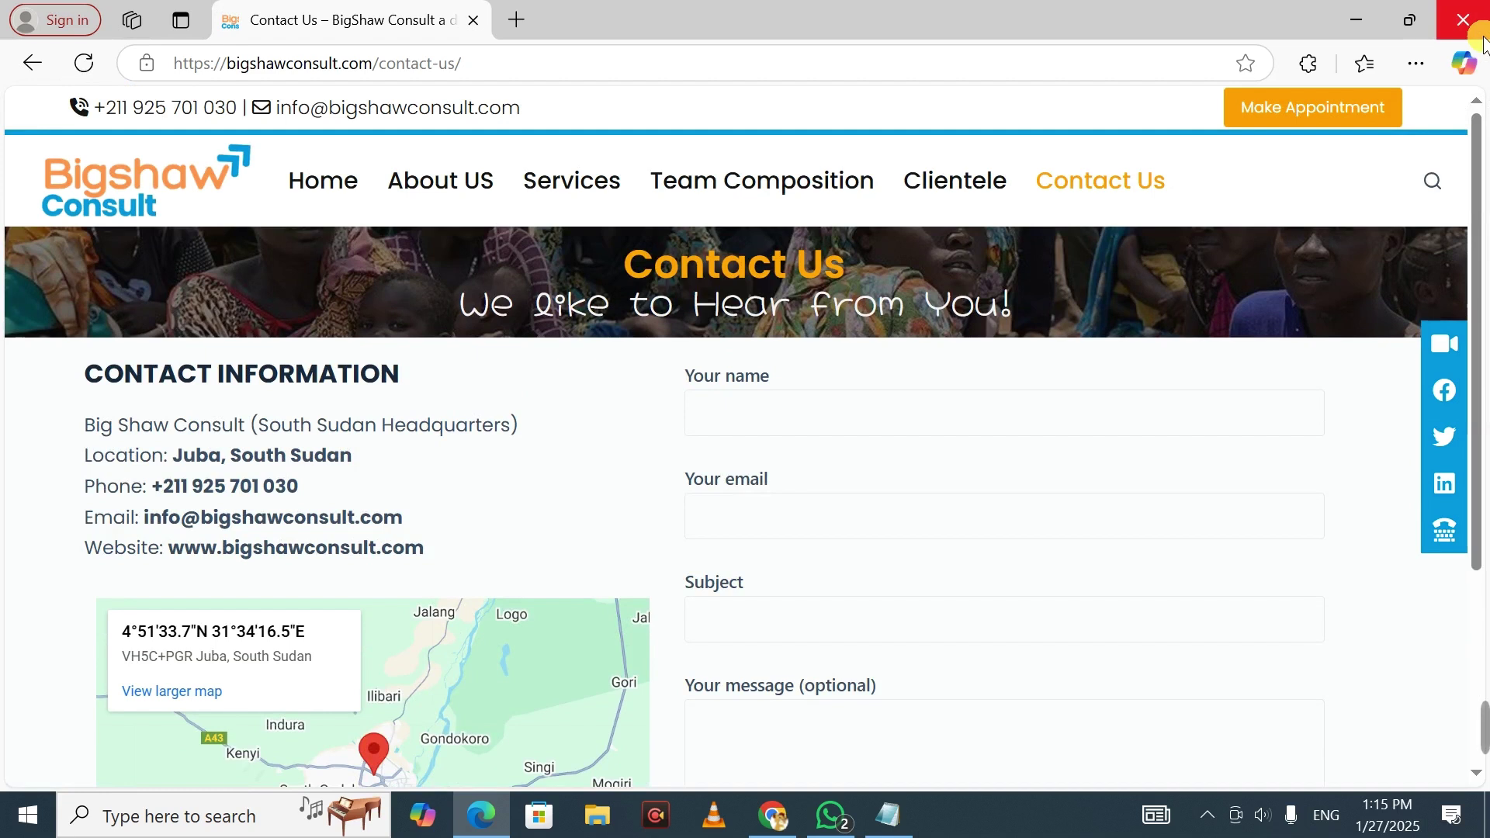
pyautogui.moveTo(1484, 727)
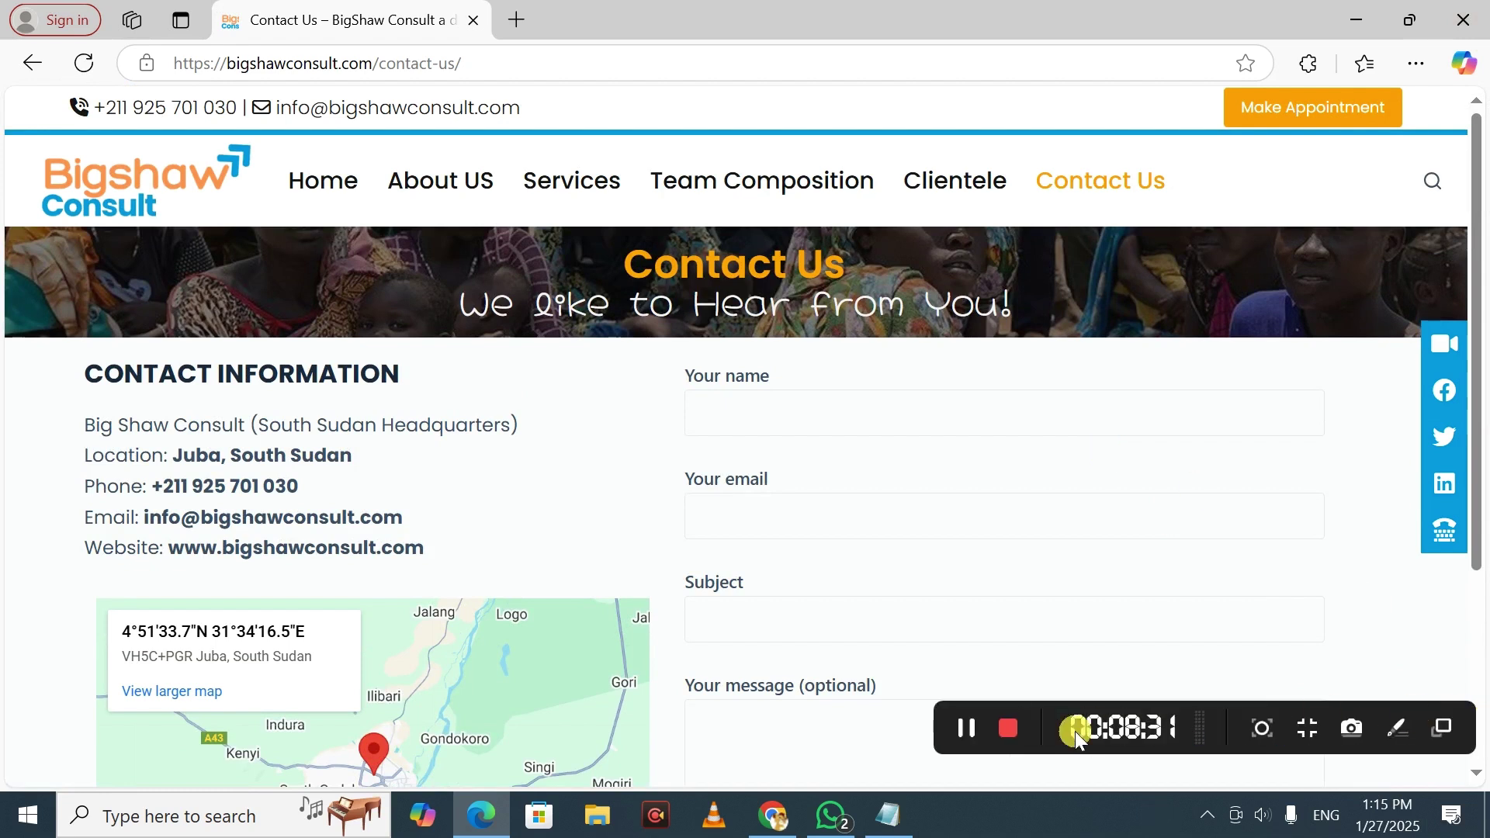
pyautogui.click(1011, 727)
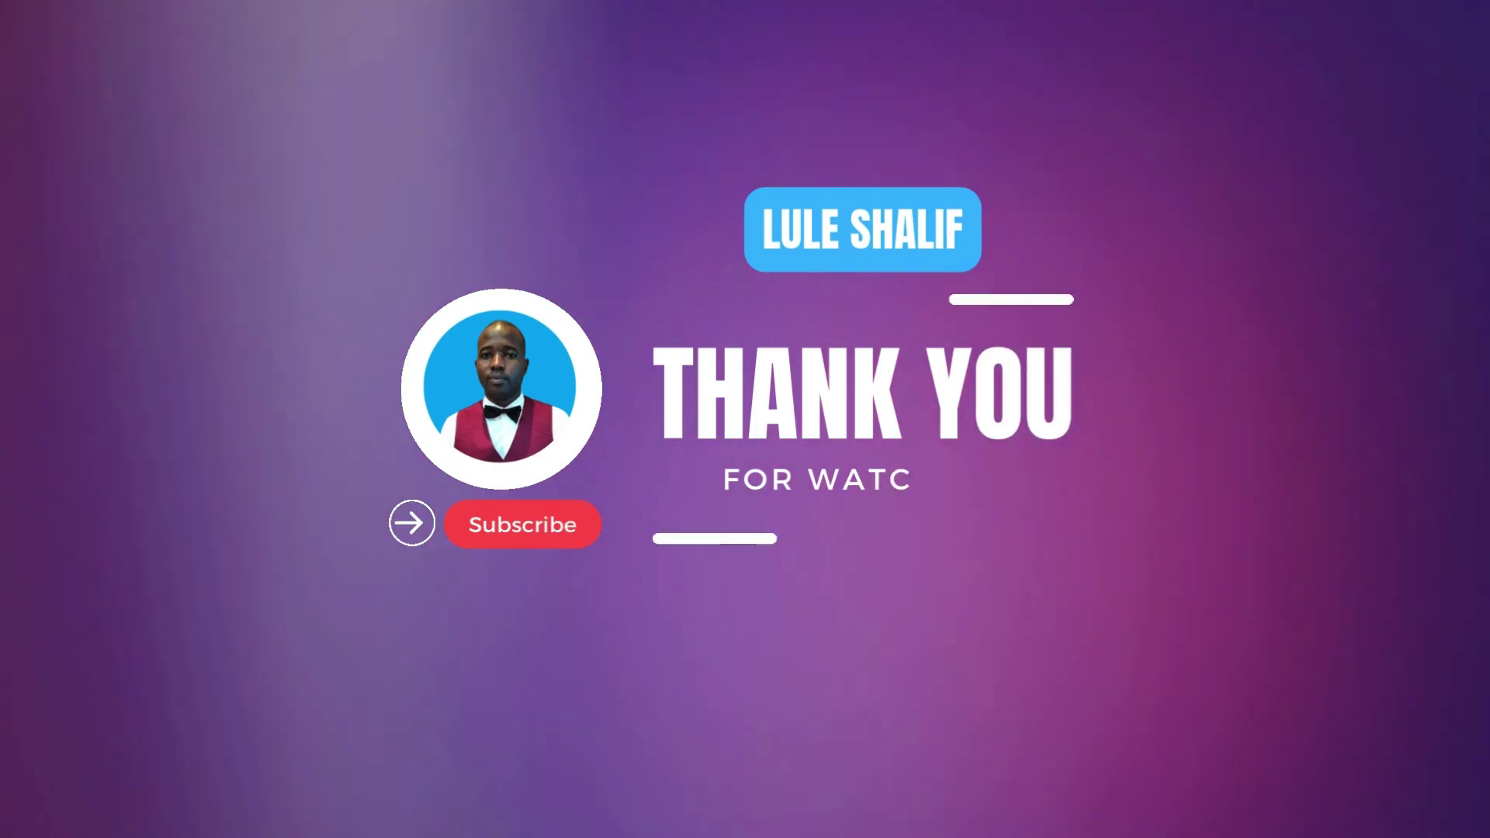